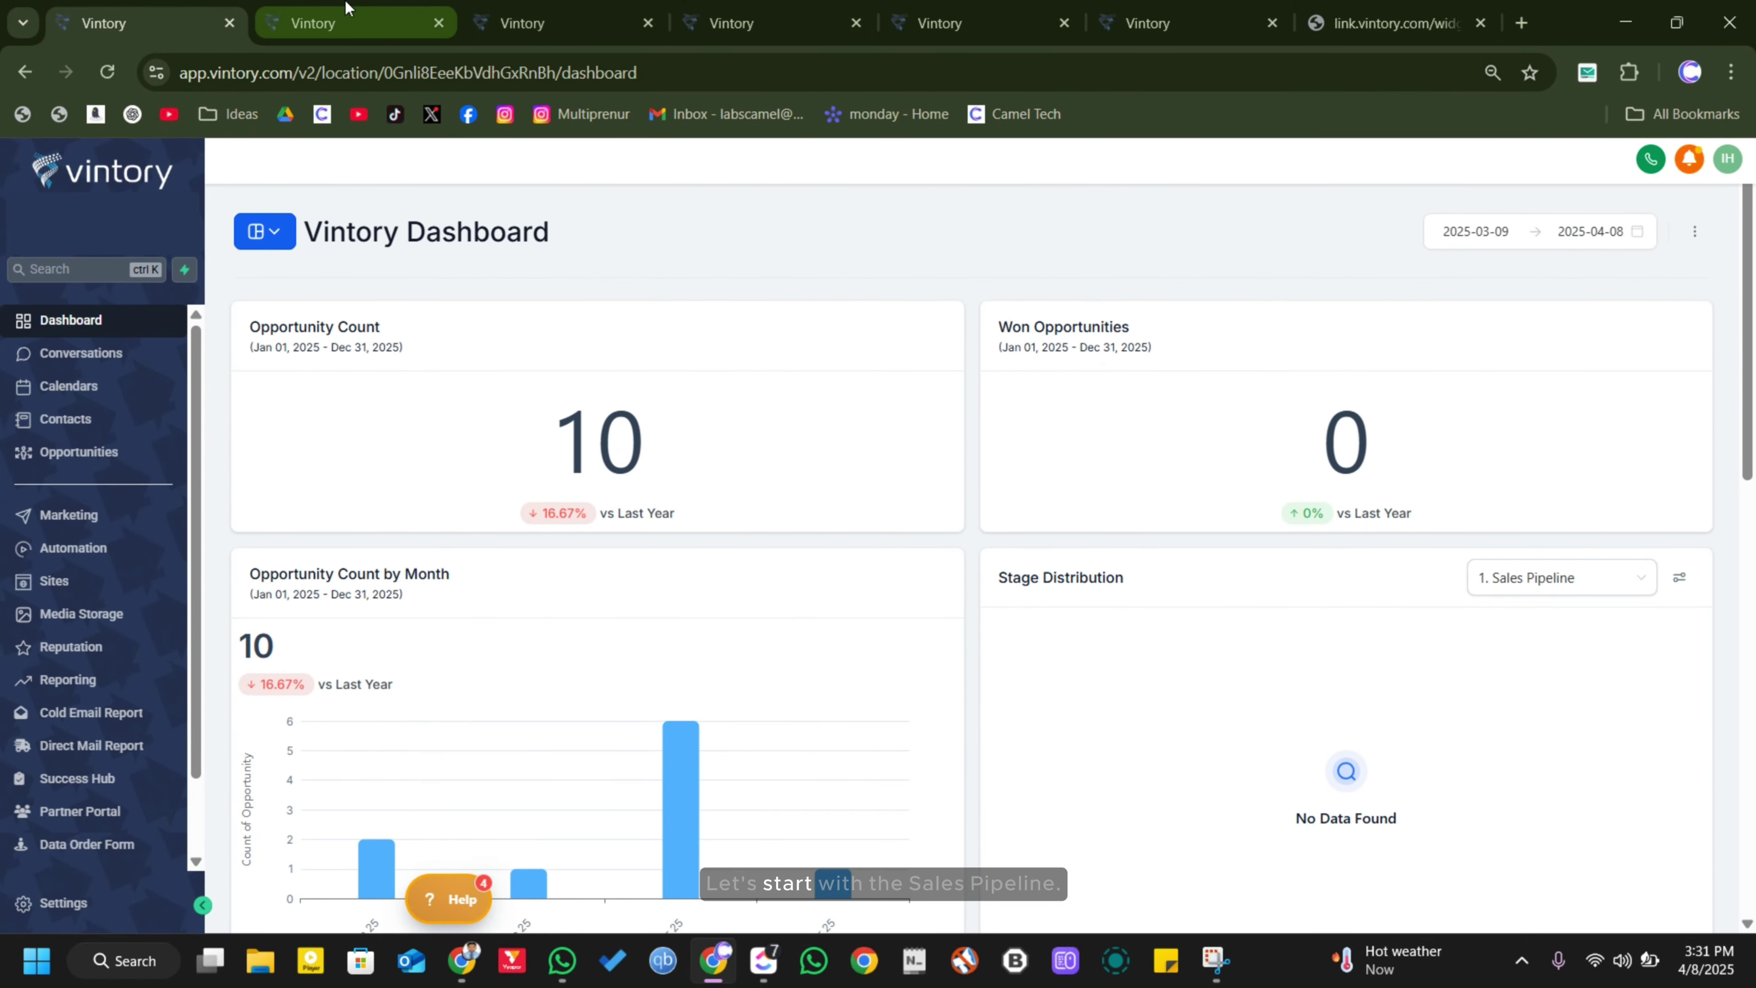
Open the stage setup of the 1. Sales Pipeline, examine its stages through Closed Won, and close it
left_click(332, 22)
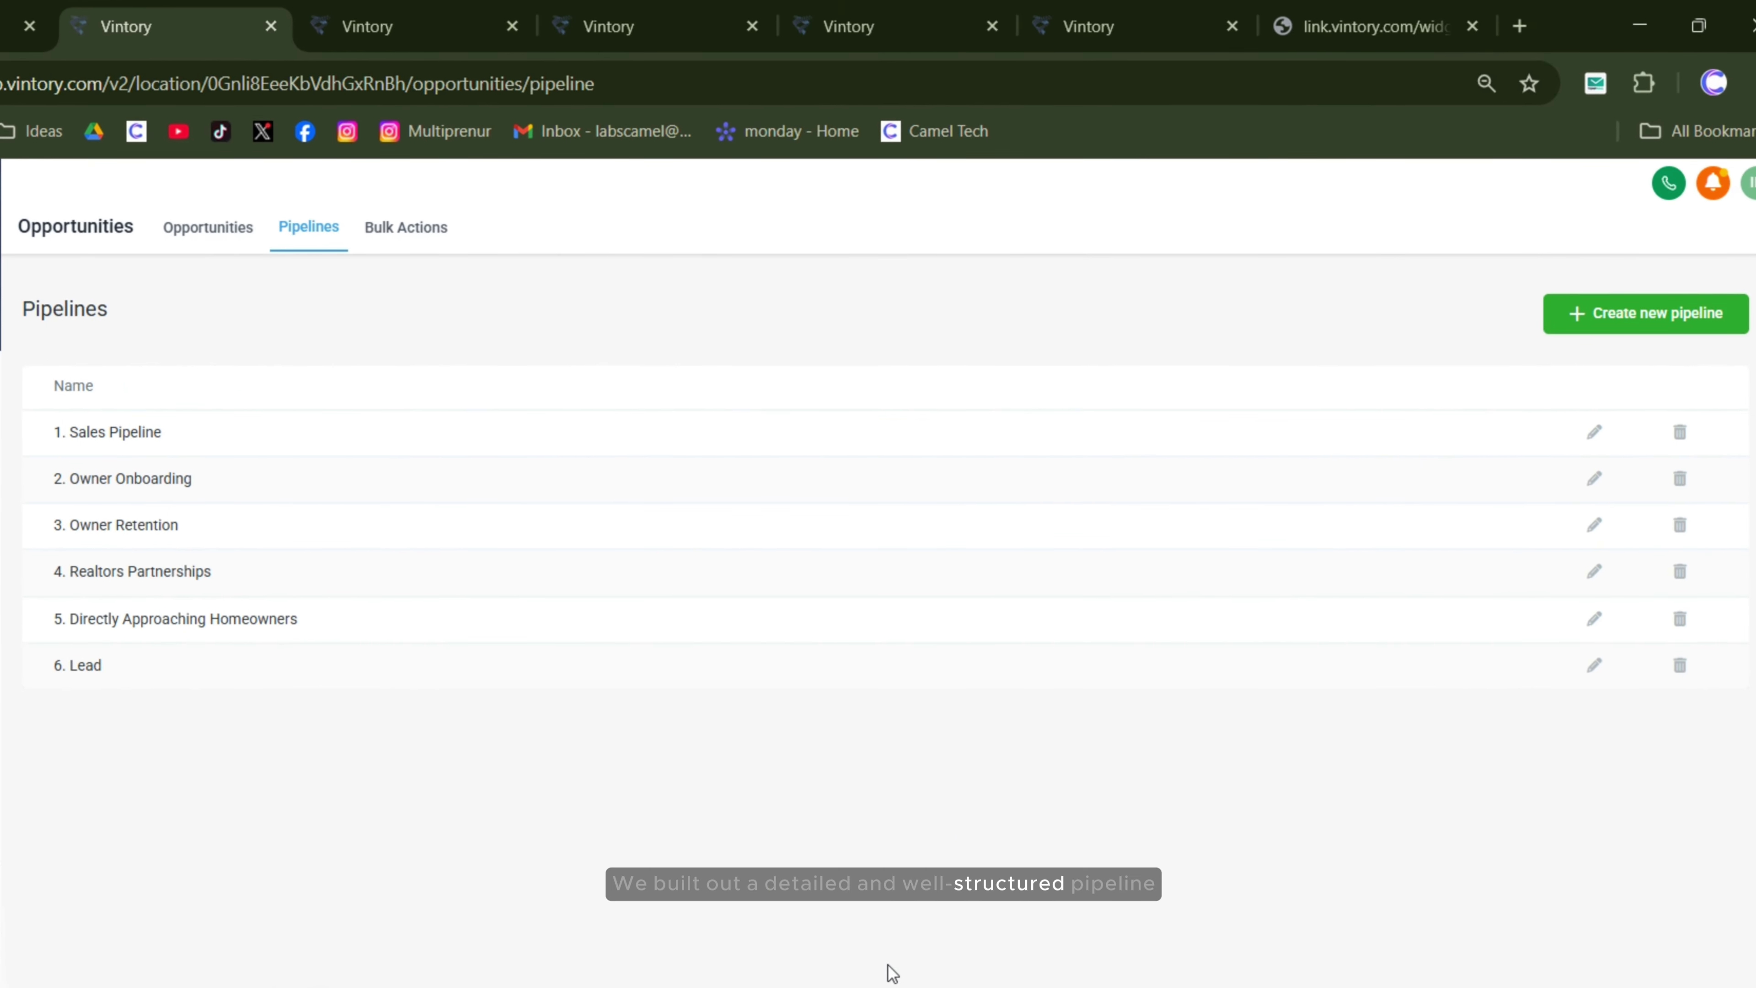
left_click(1596, 434)
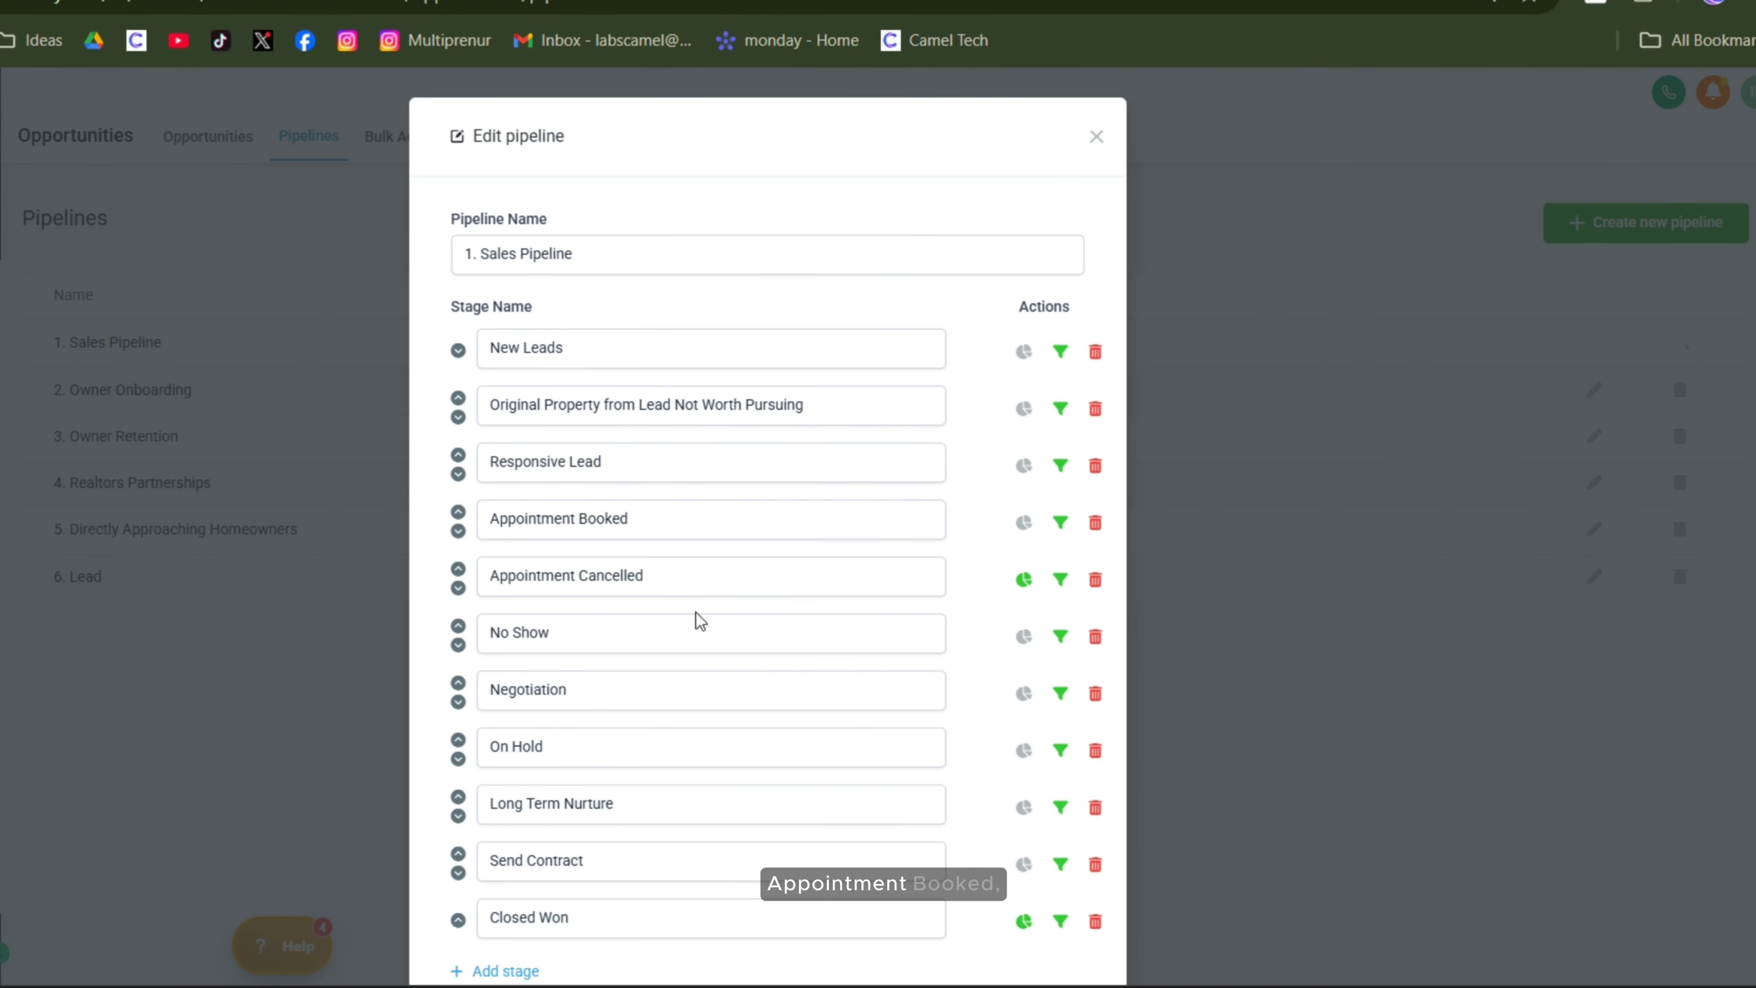
scroll(712, 638, "down", 2)
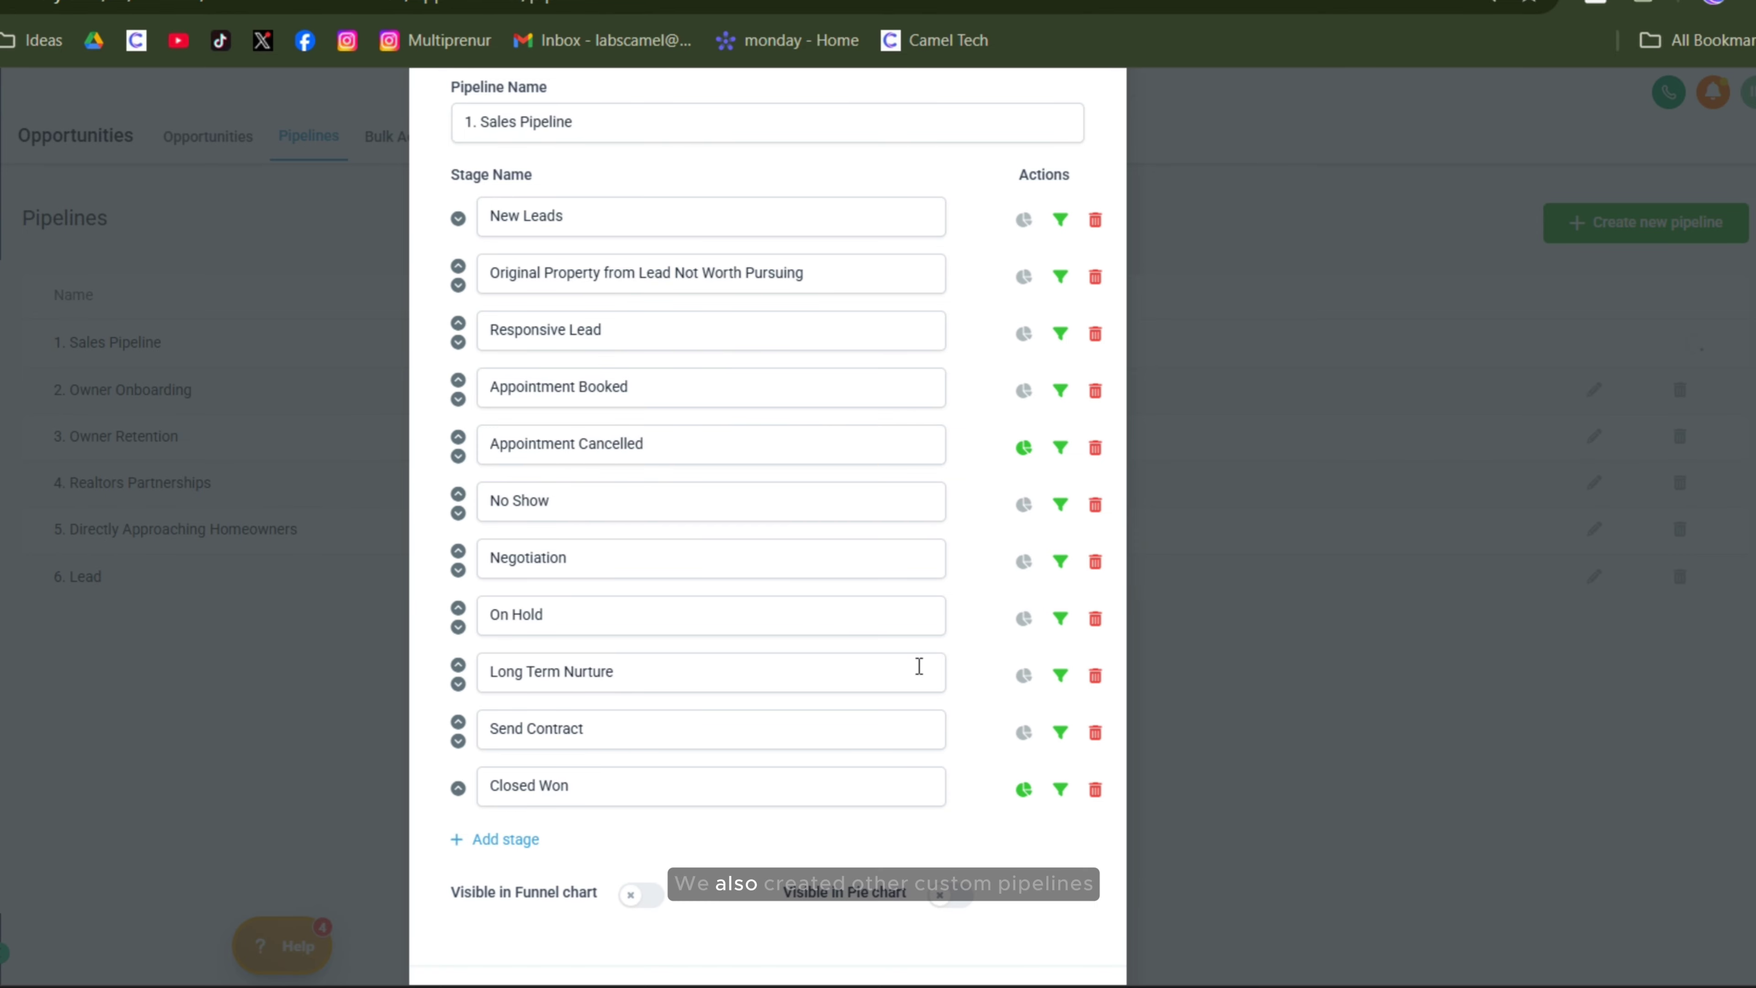
left_click(260, 831)
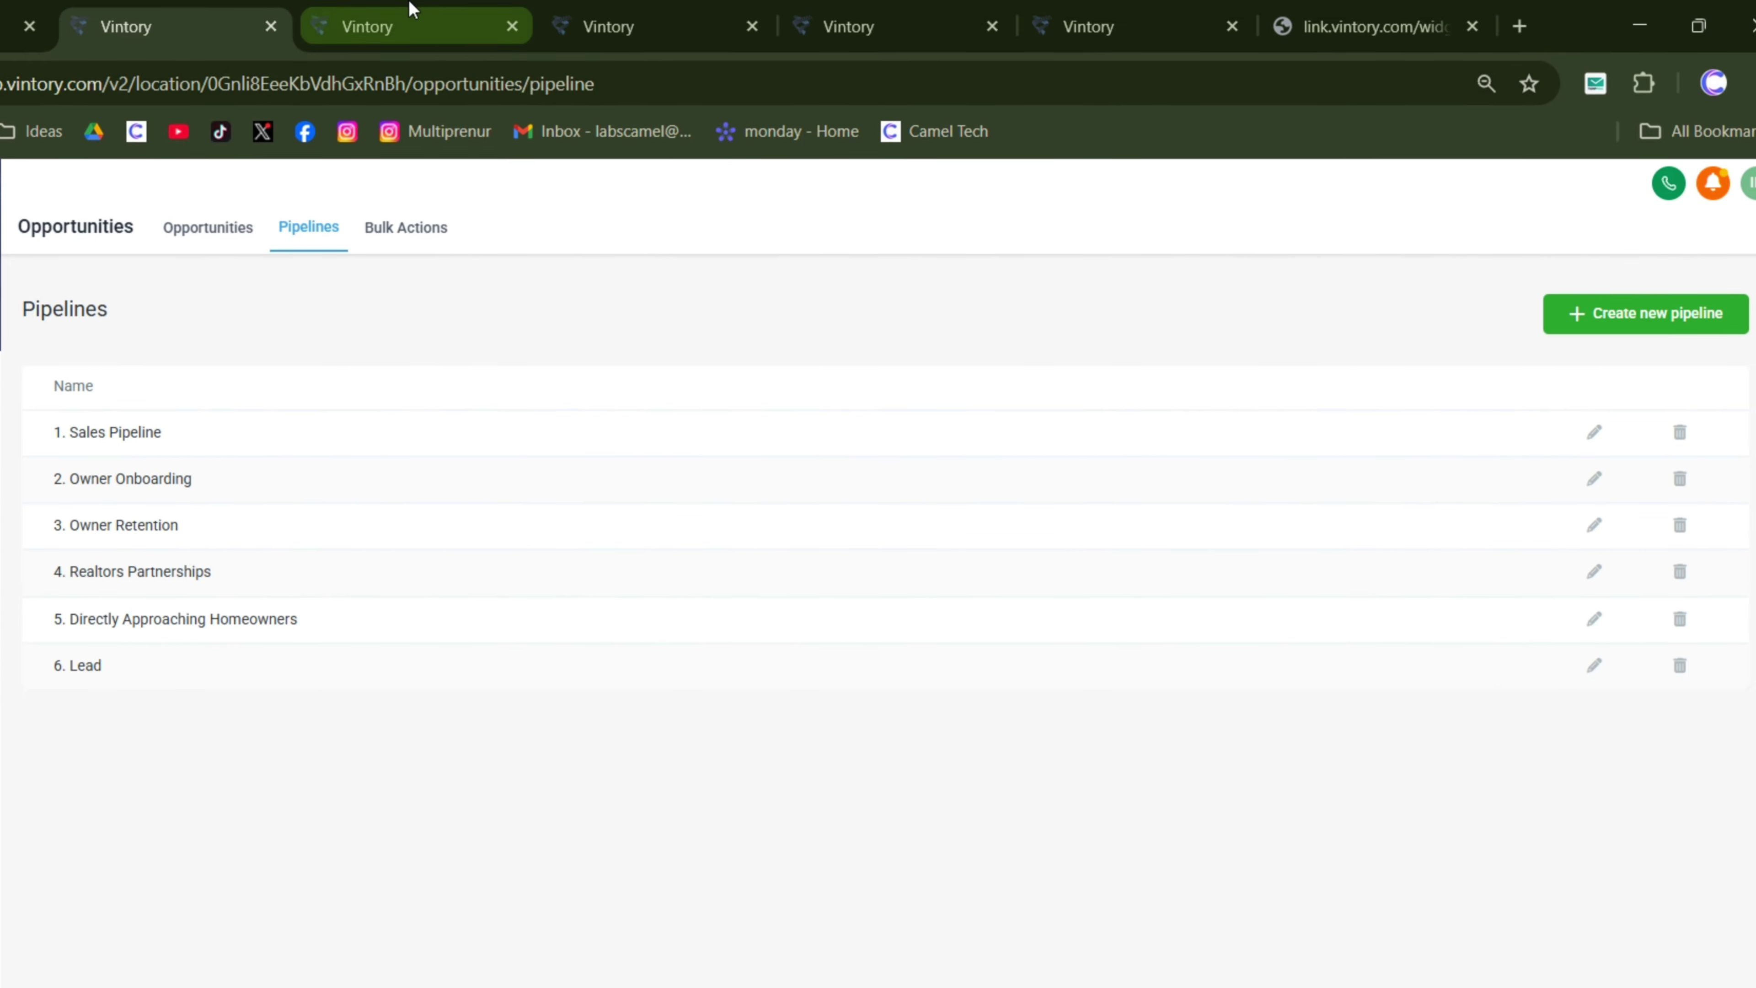
Open the Property Management Appointment Booking Calendar for editing and review its forms and payment, availability, and meeting details
left_click(411, 9)
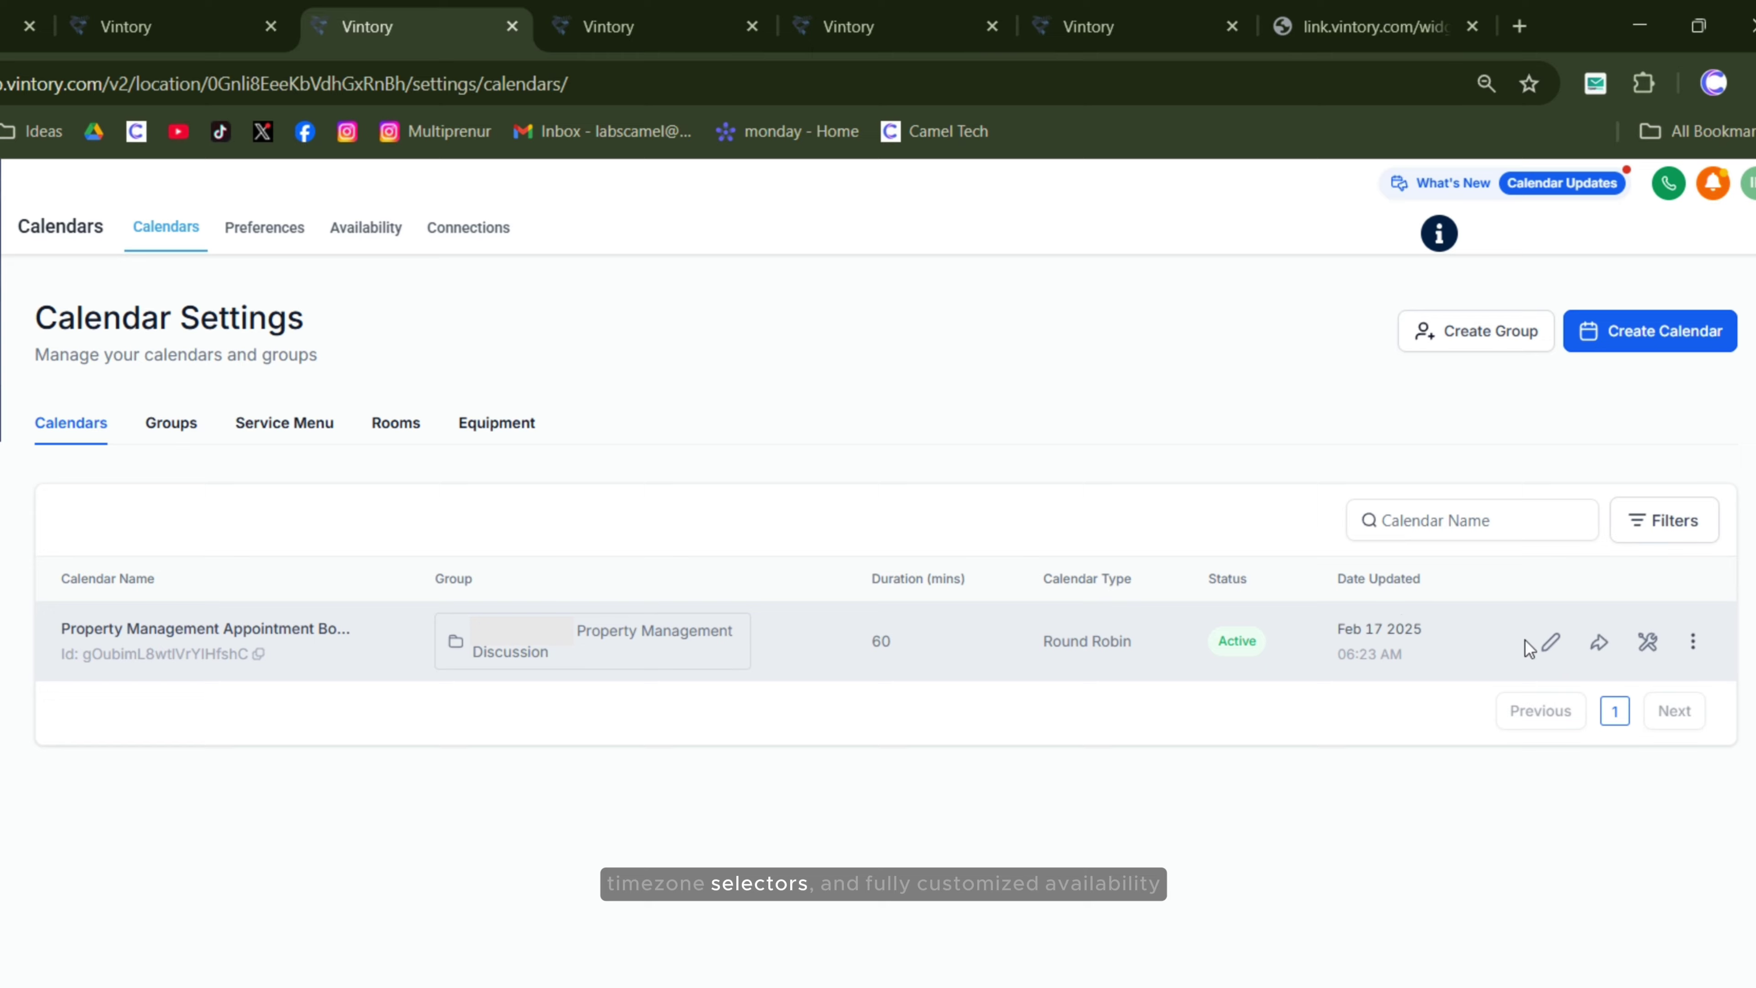
left_click(1550, 645)
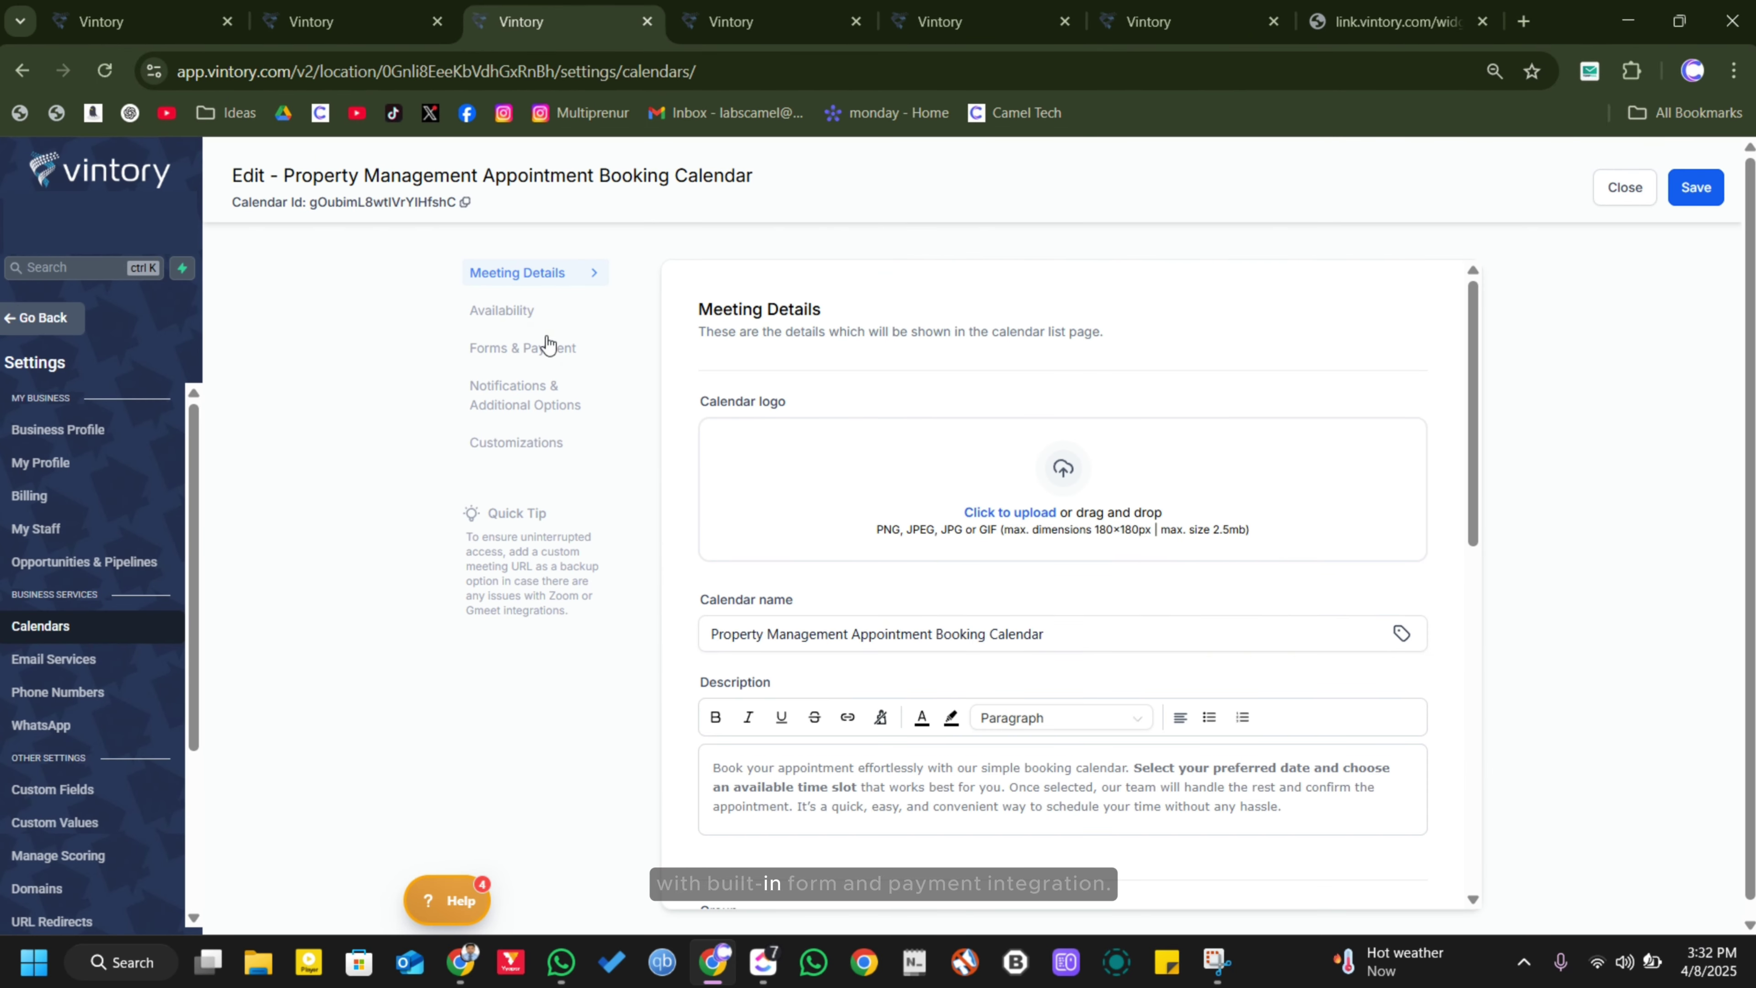
left_click(546, 343)
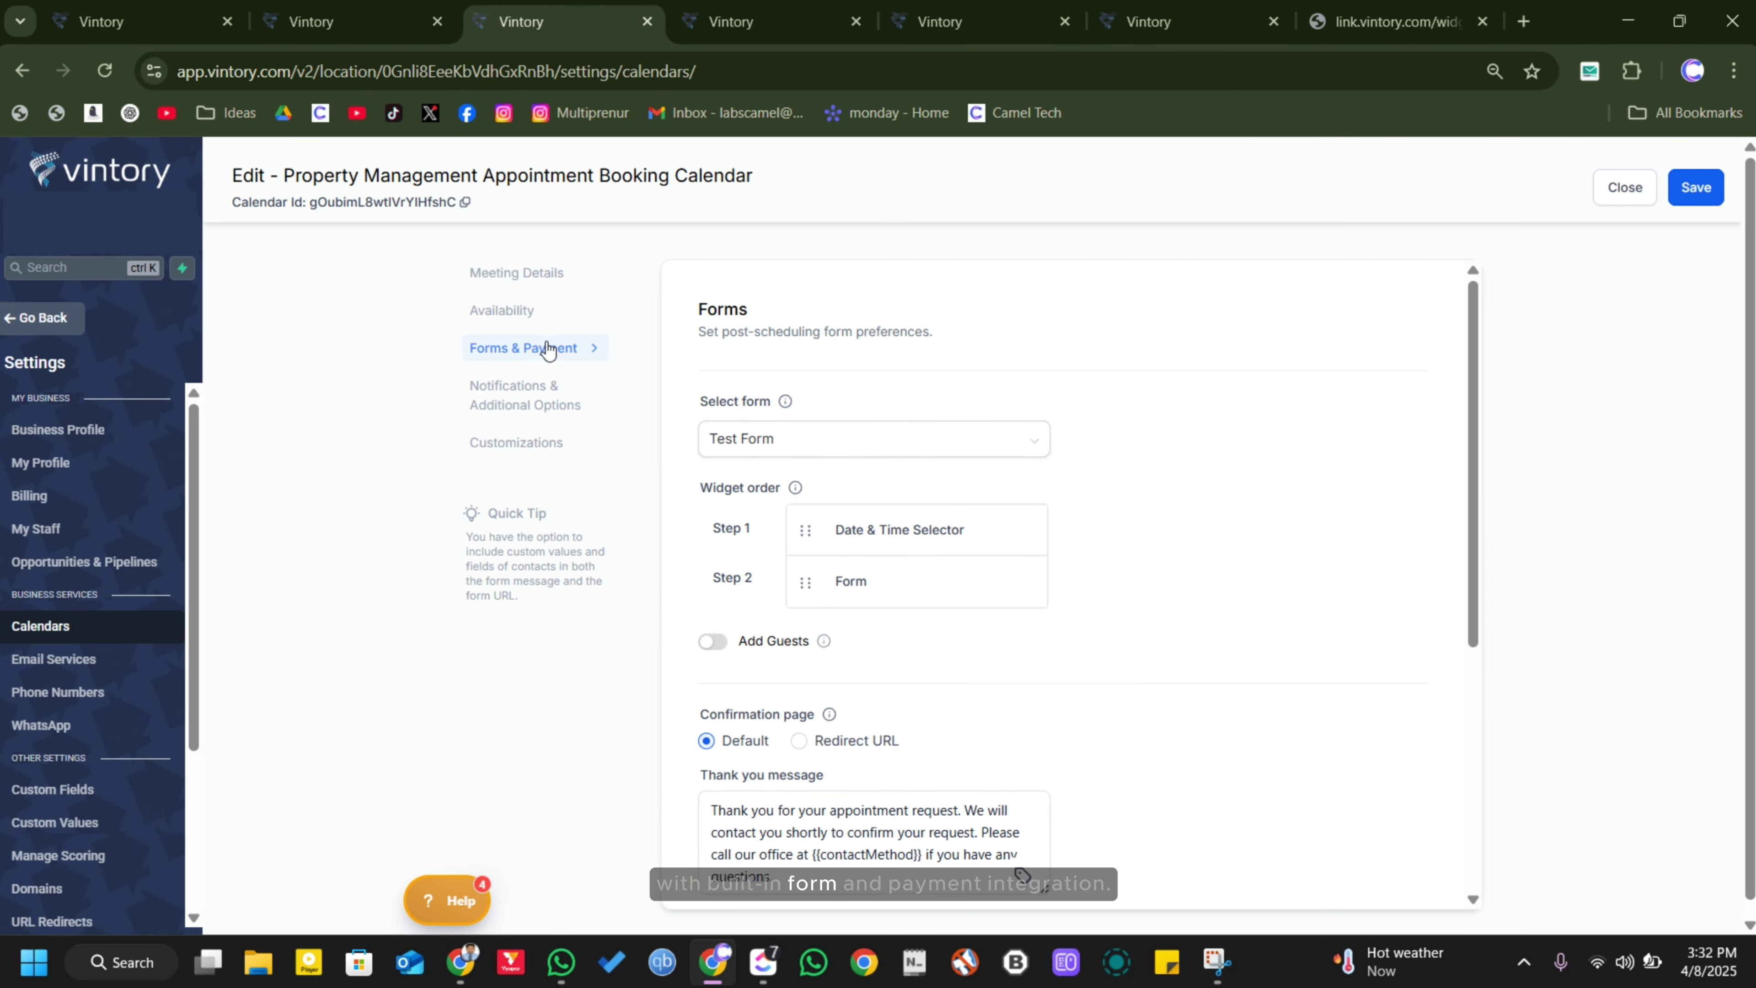
left_click(533, 309)
left_click(521, 272)
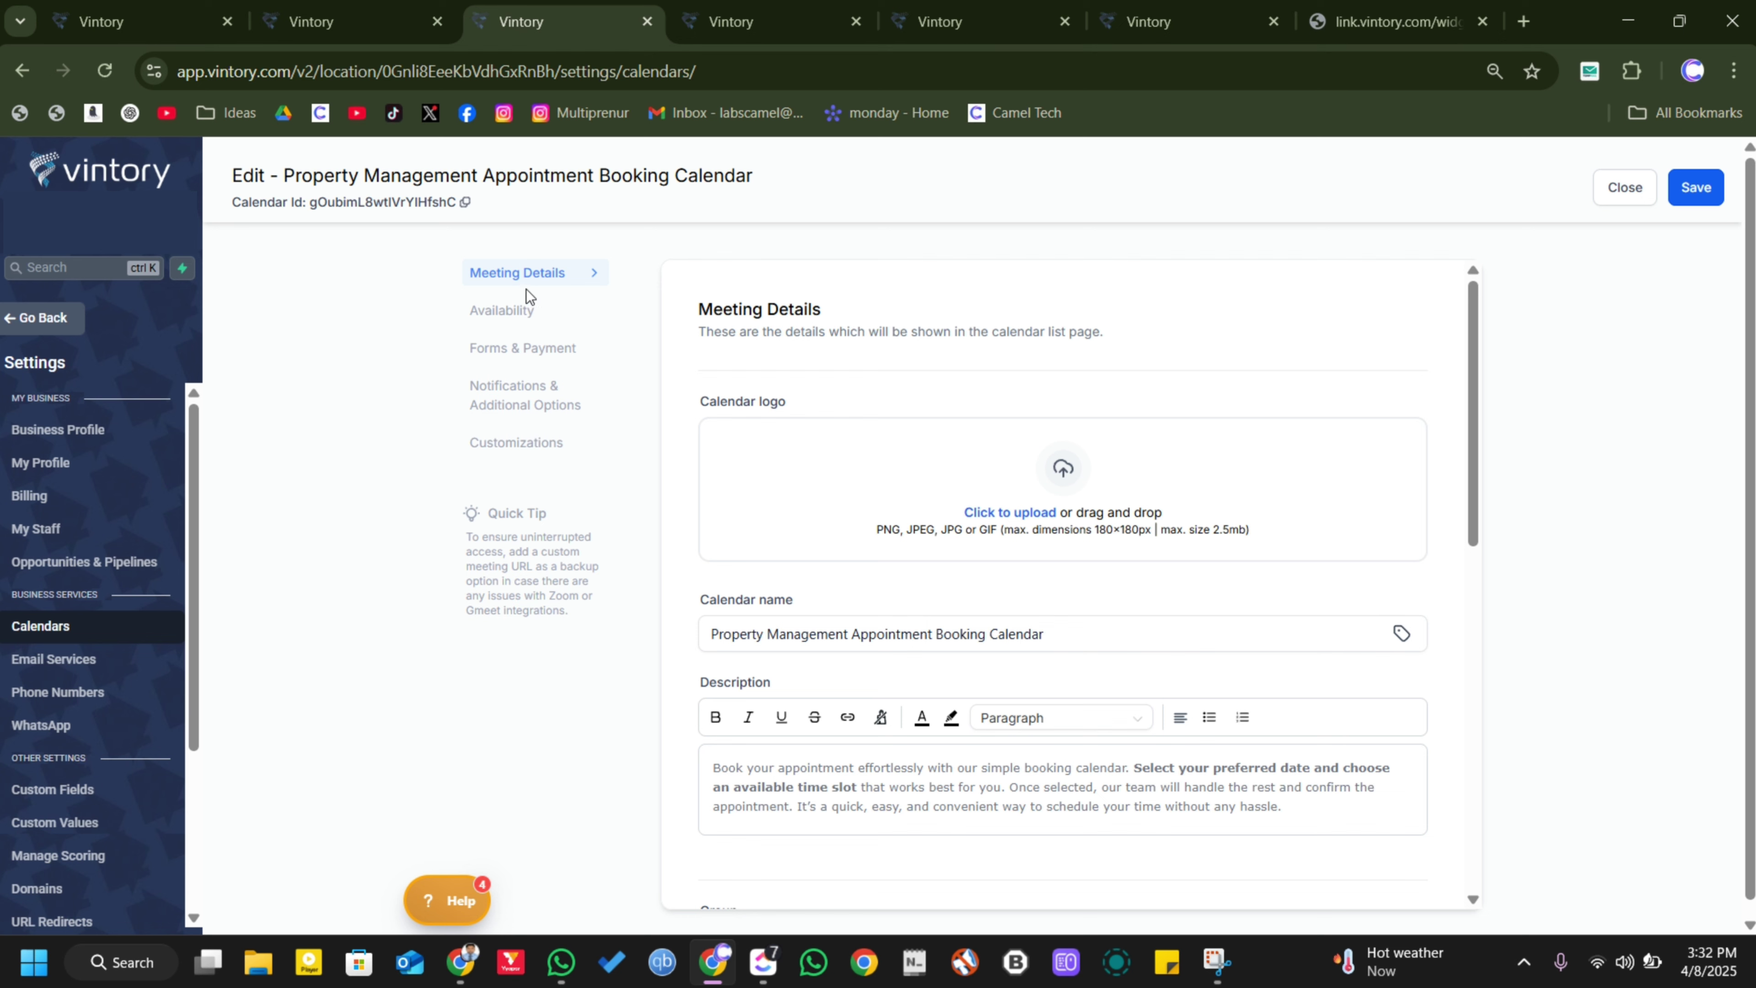
Examine the booking calendar's notification options, widget customizations, and cancellation and reschedule policy
left_click(537, 402)
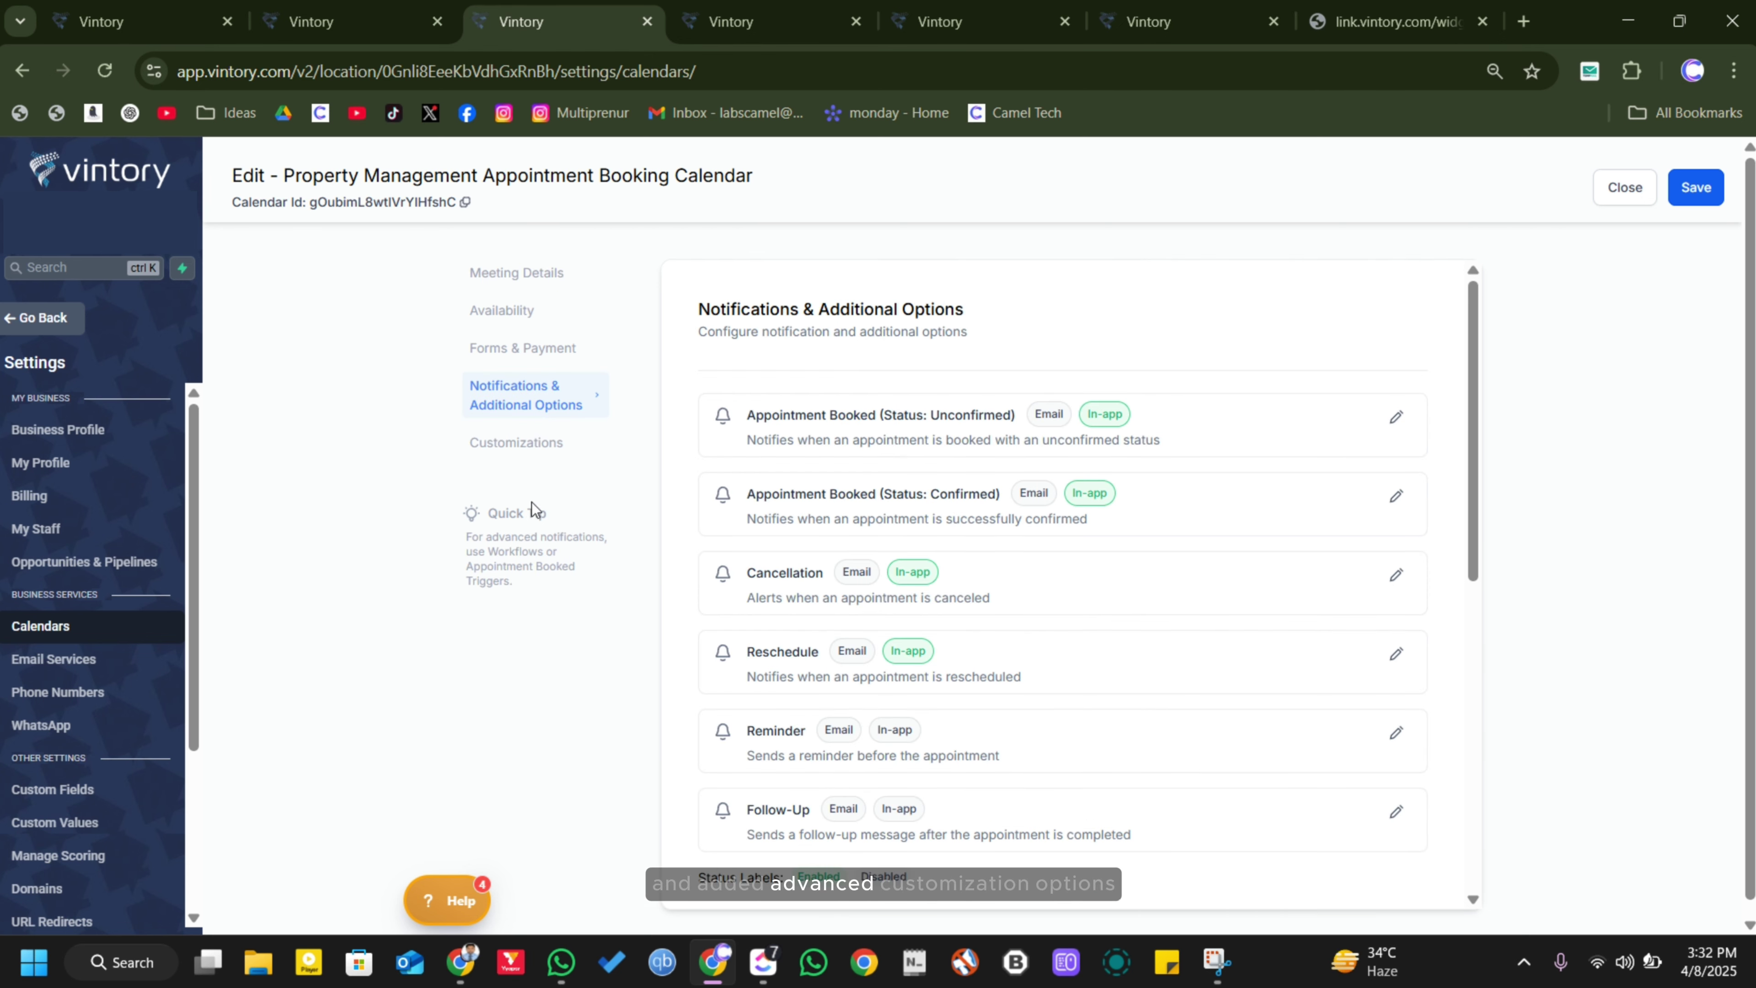
left_click(557, 448)
scroll(993, 677, "down", 7)
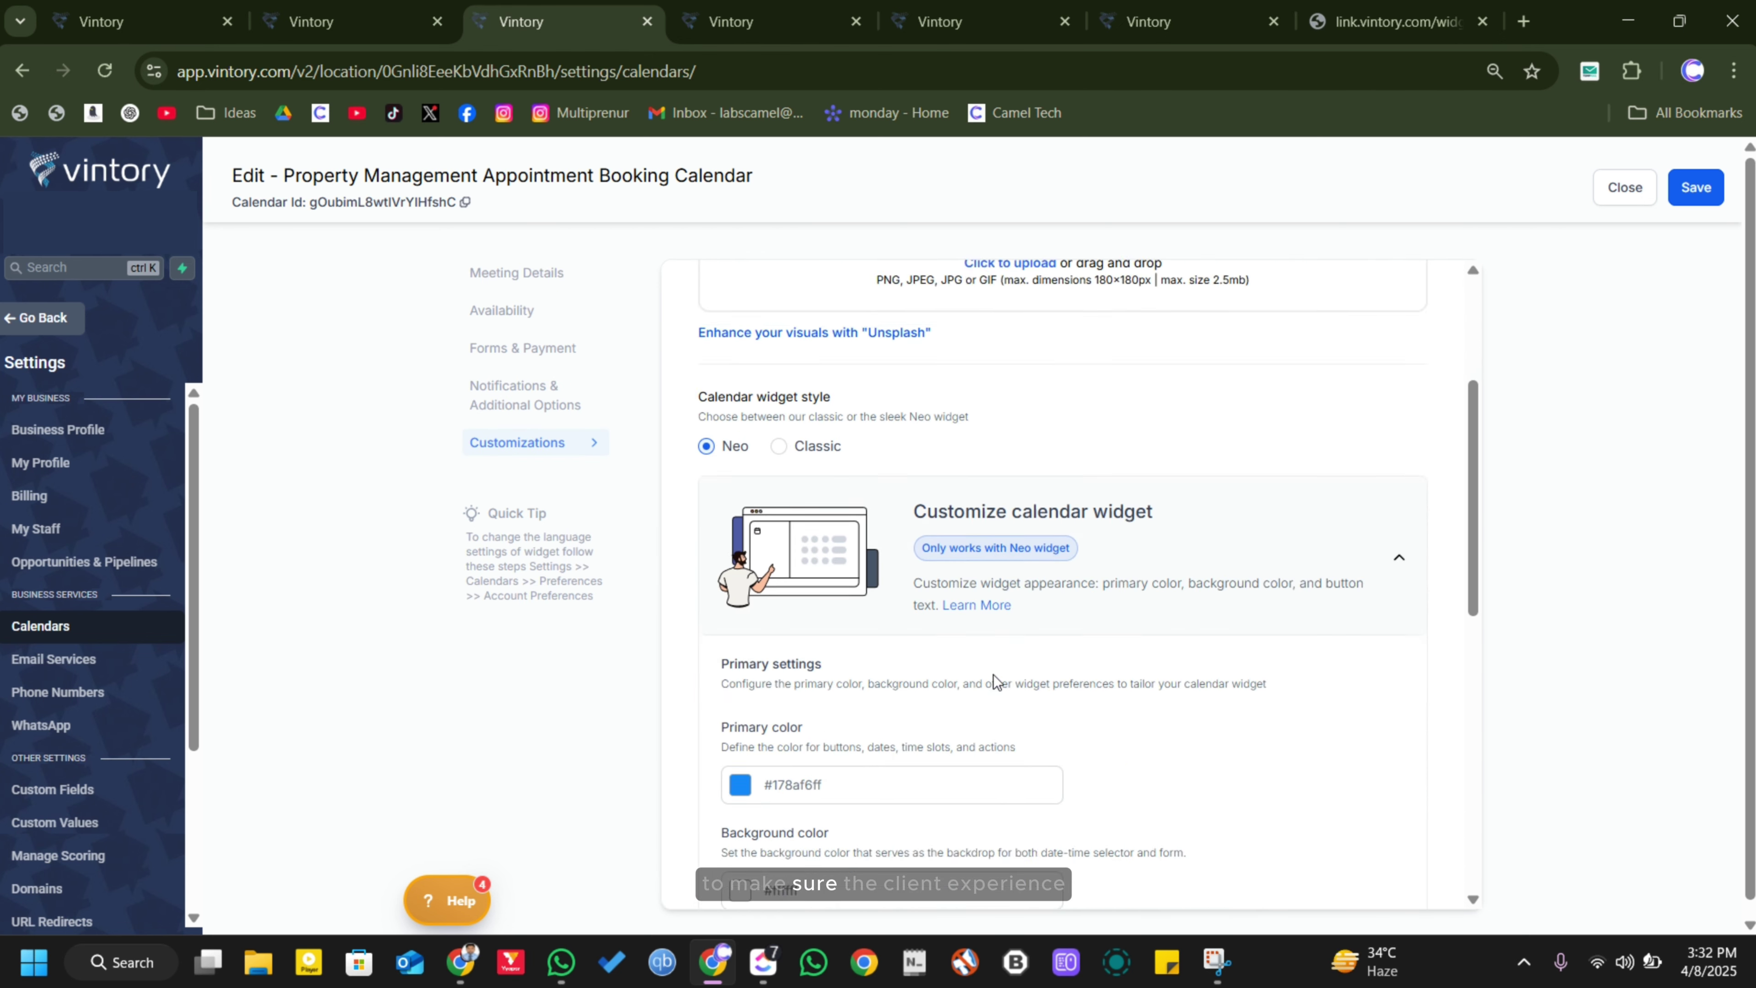
scroll(993, 706, "down", 4)
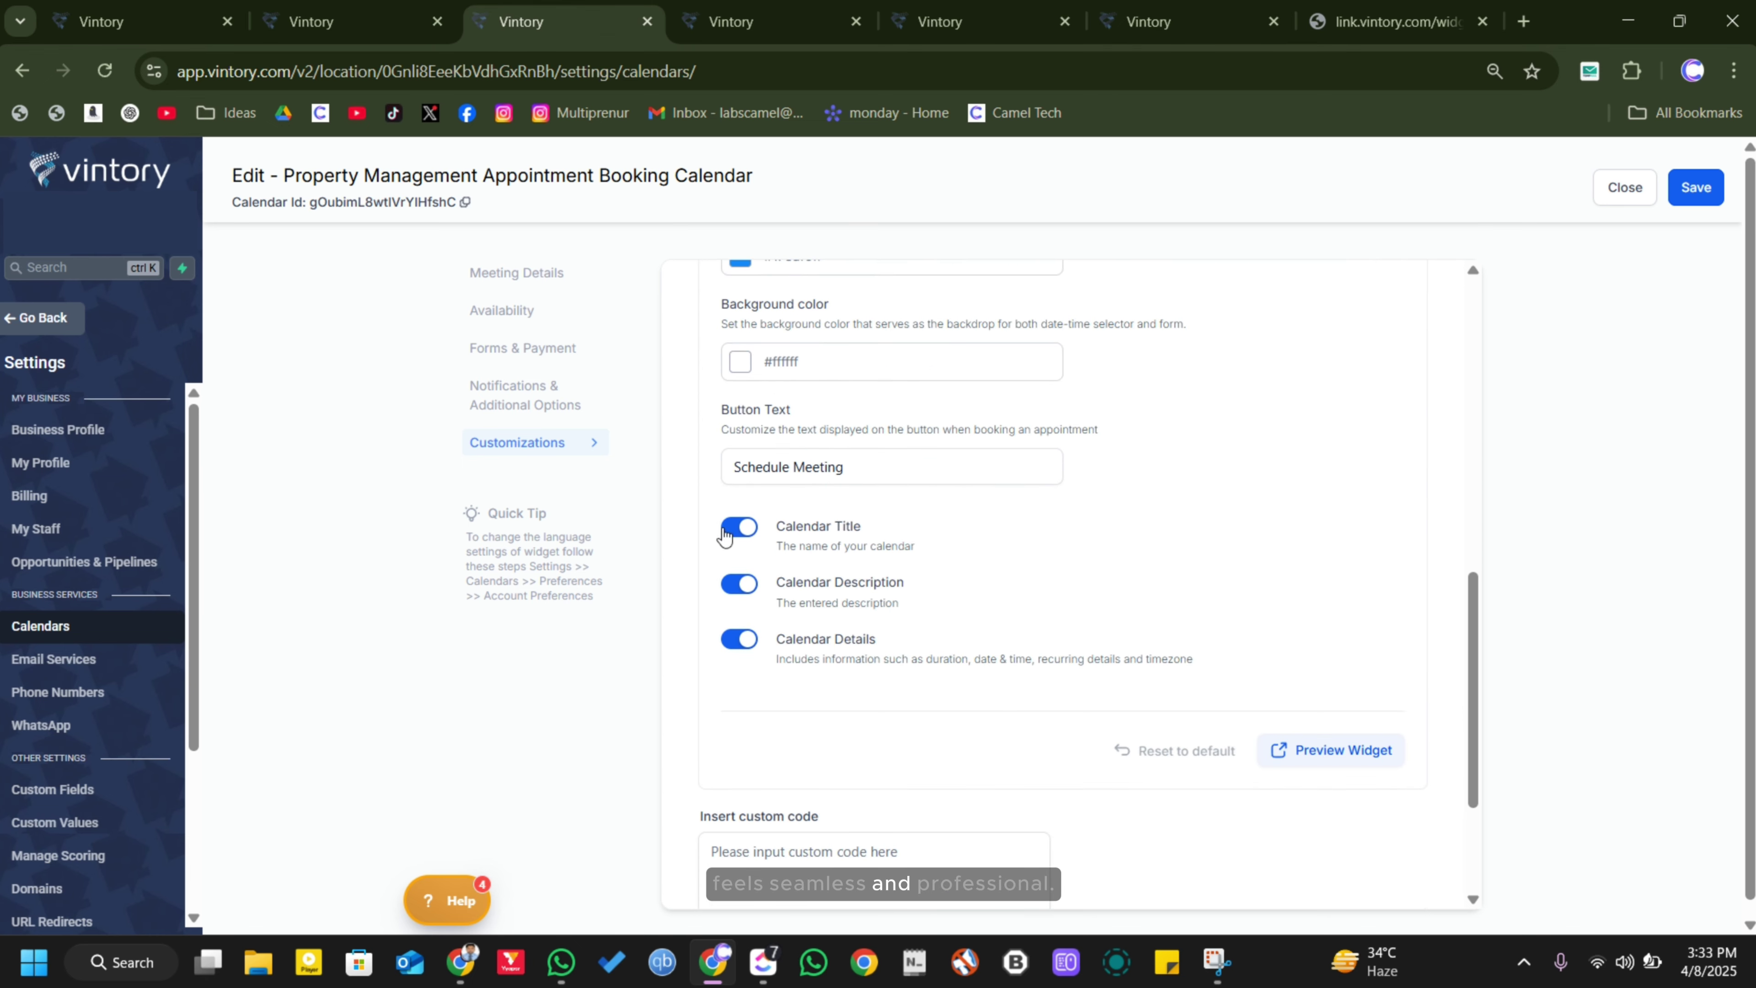
left_click(519, 394)
scroll(1031, 623, "down", 1)
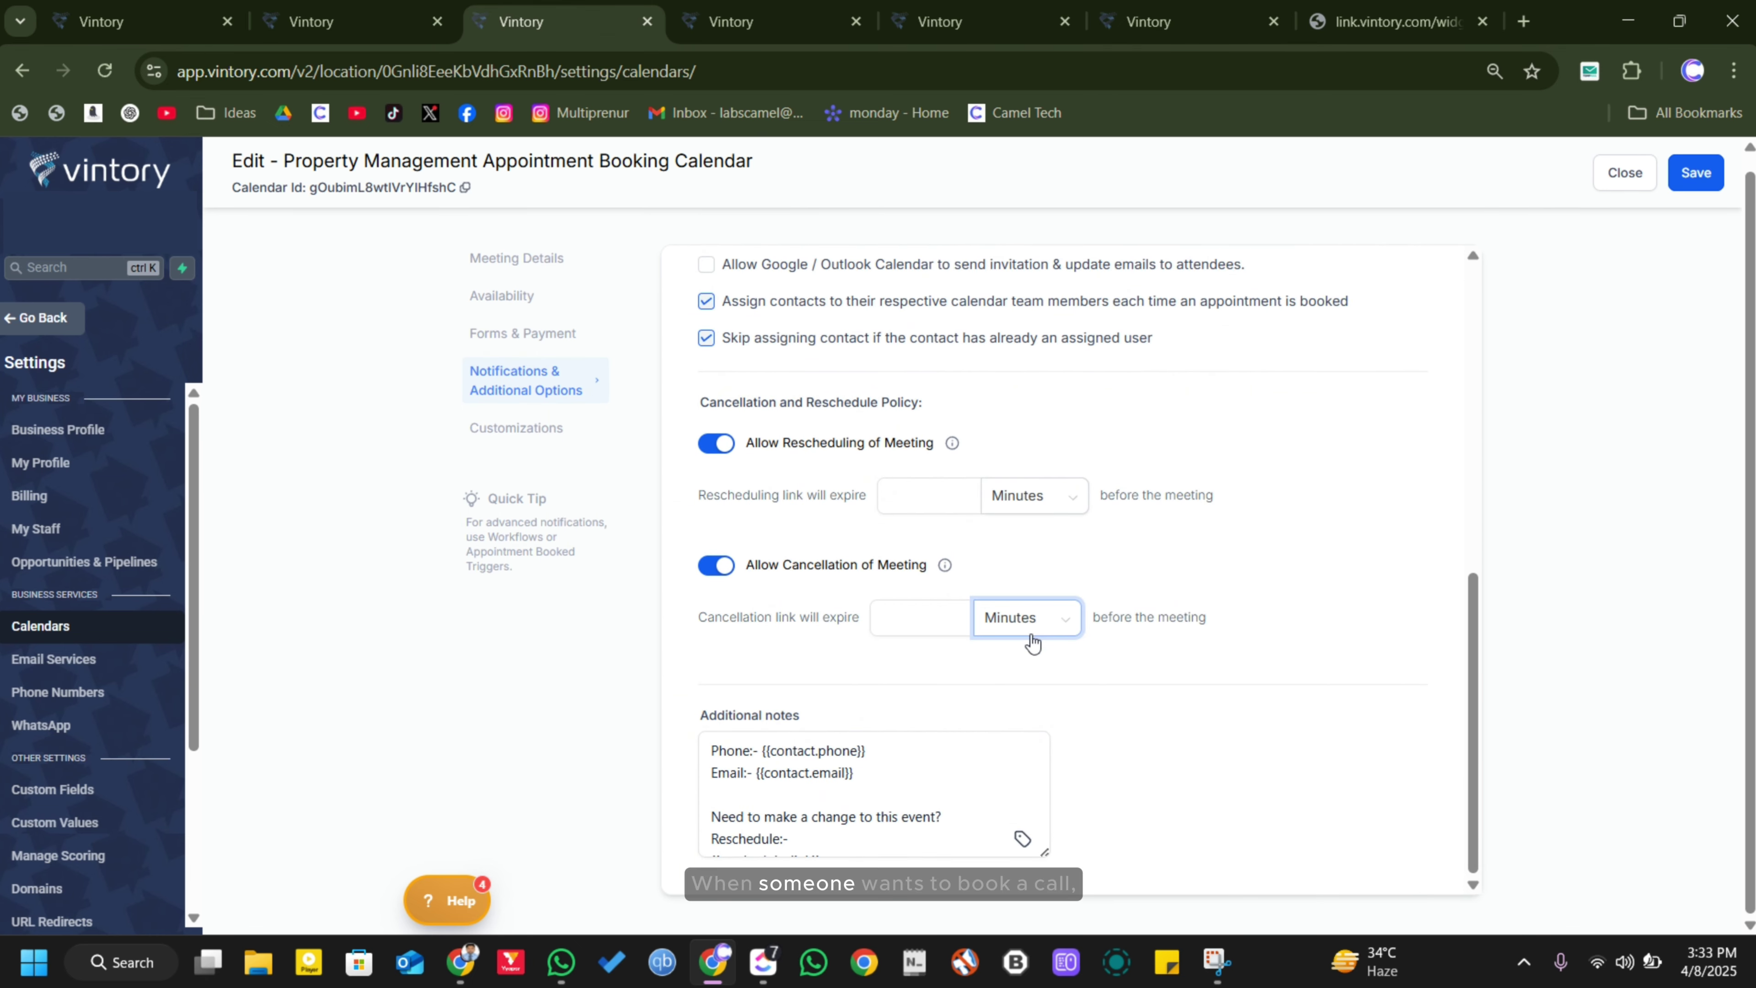
On the public booking page, select the 08:00 PM slot for April 10, 2025 and continue to the contact form
left_click(1359, 7)
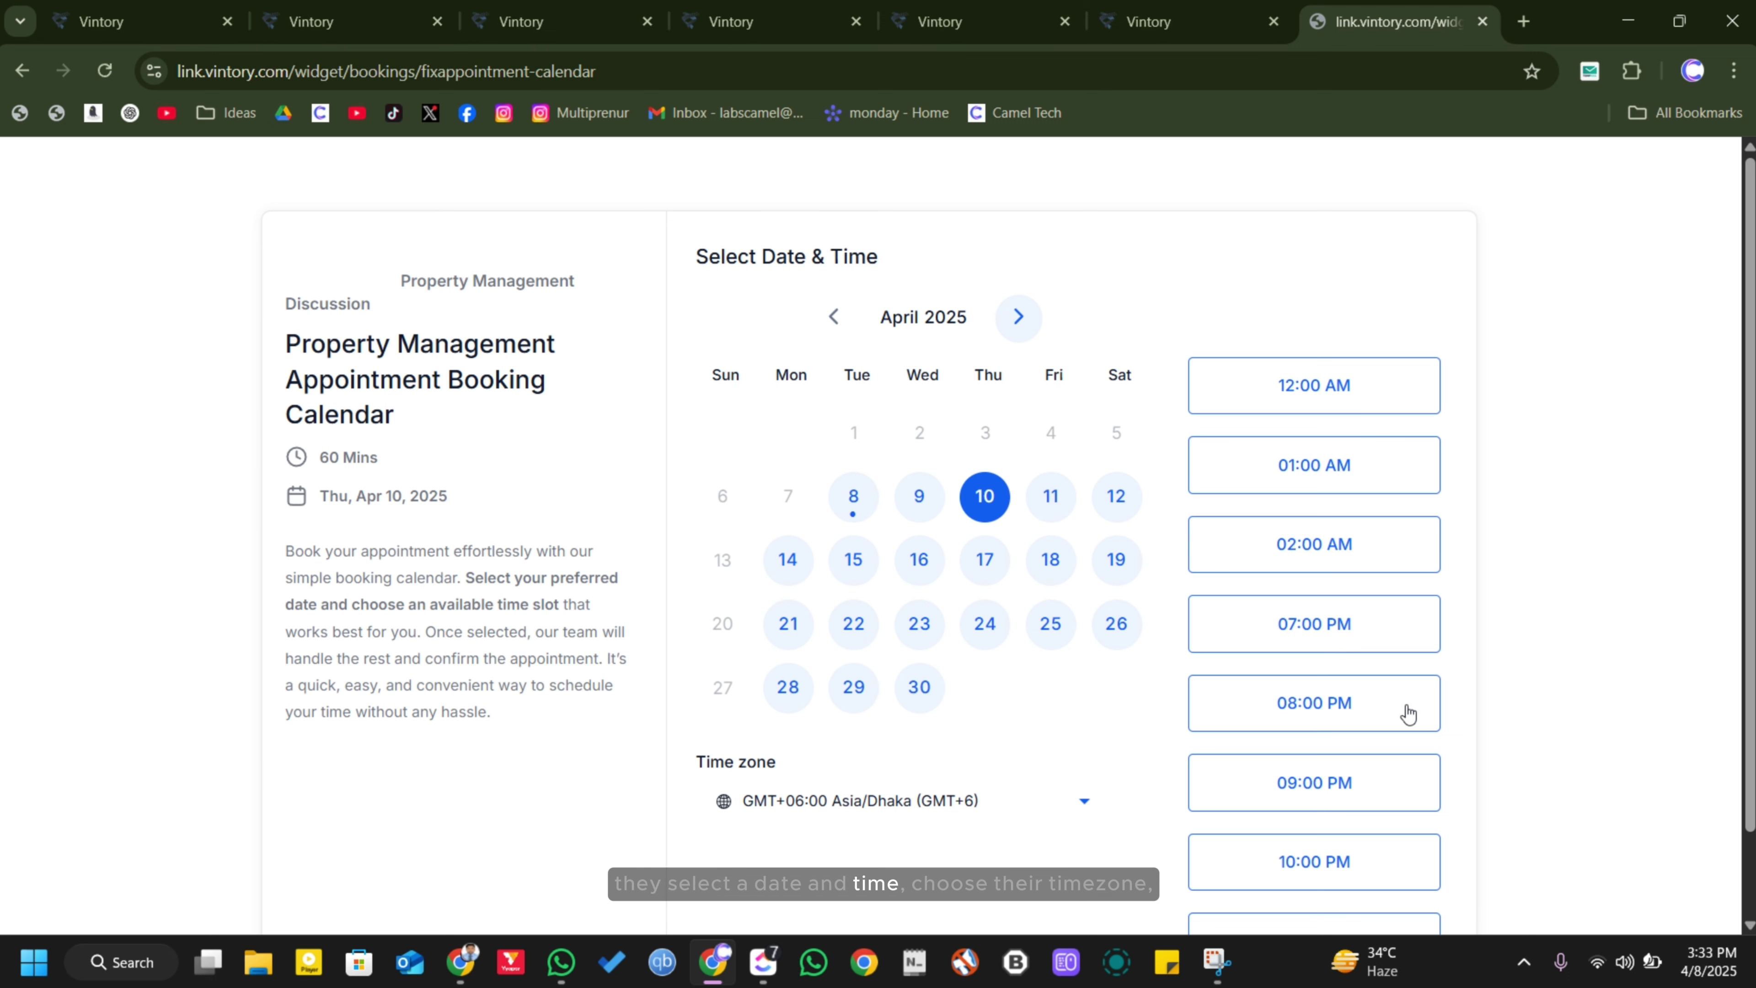
left_click(1400, 690)
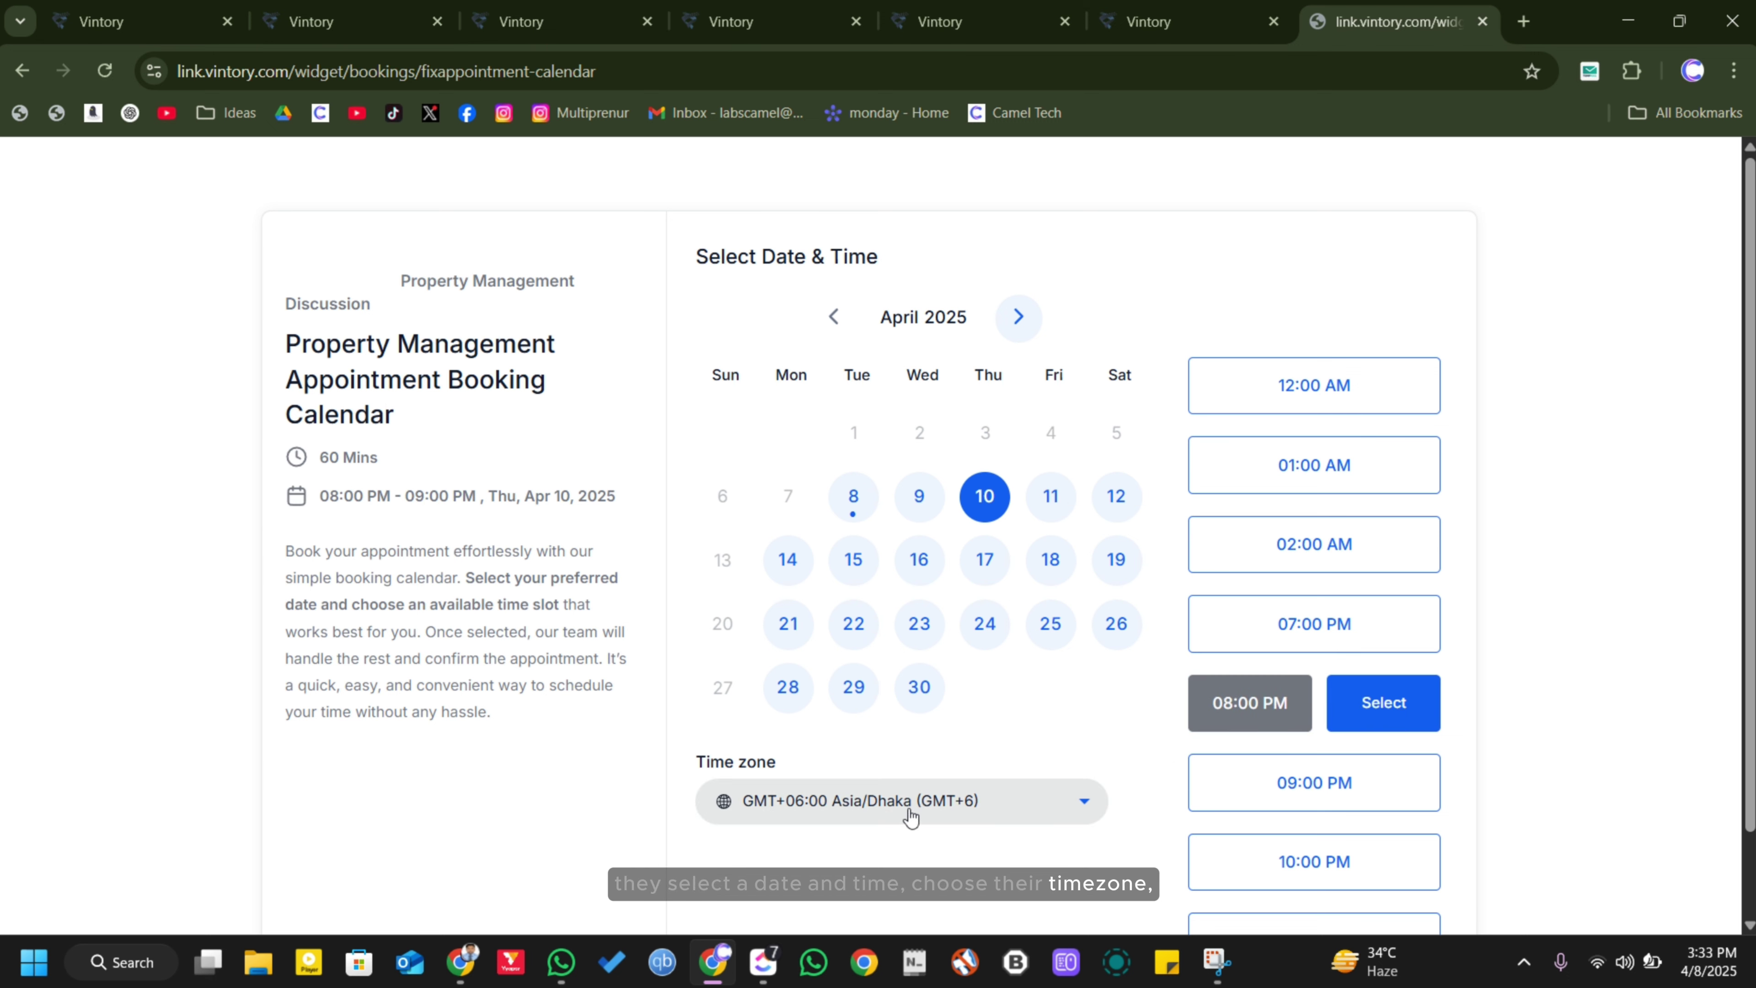
scroll(915, 800, "down", 1)
left_click(1417, 603)
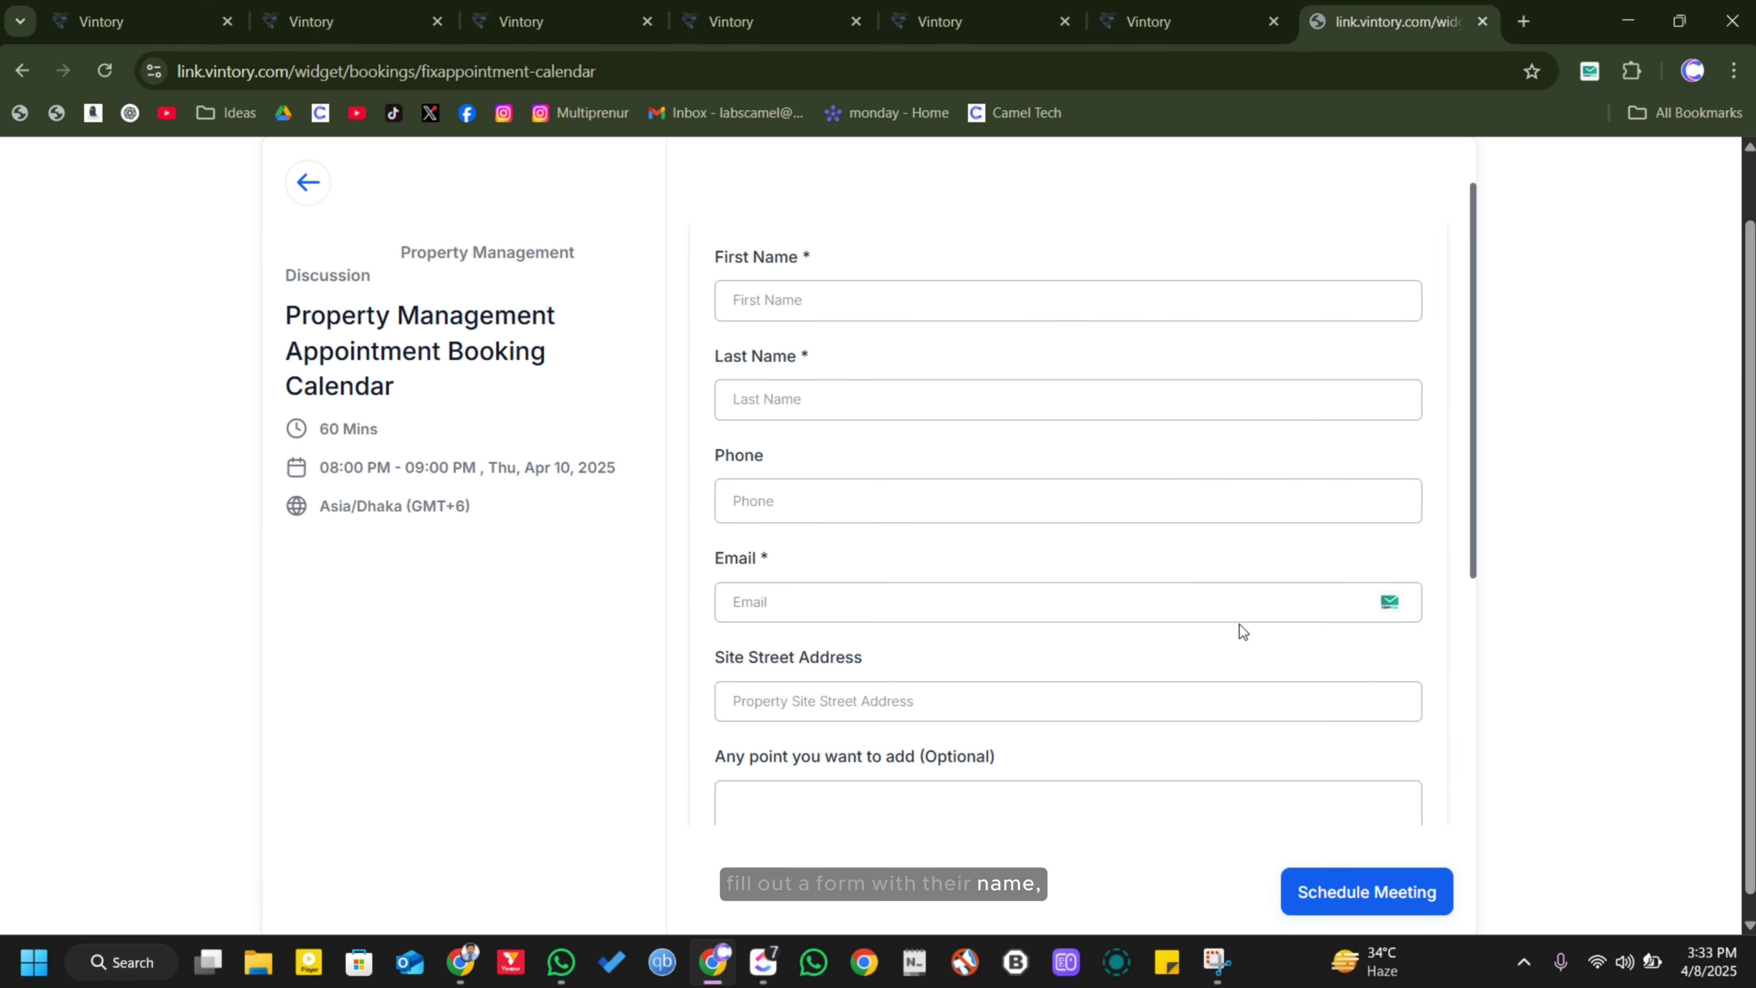
scroll(800, 781, "down", 3)
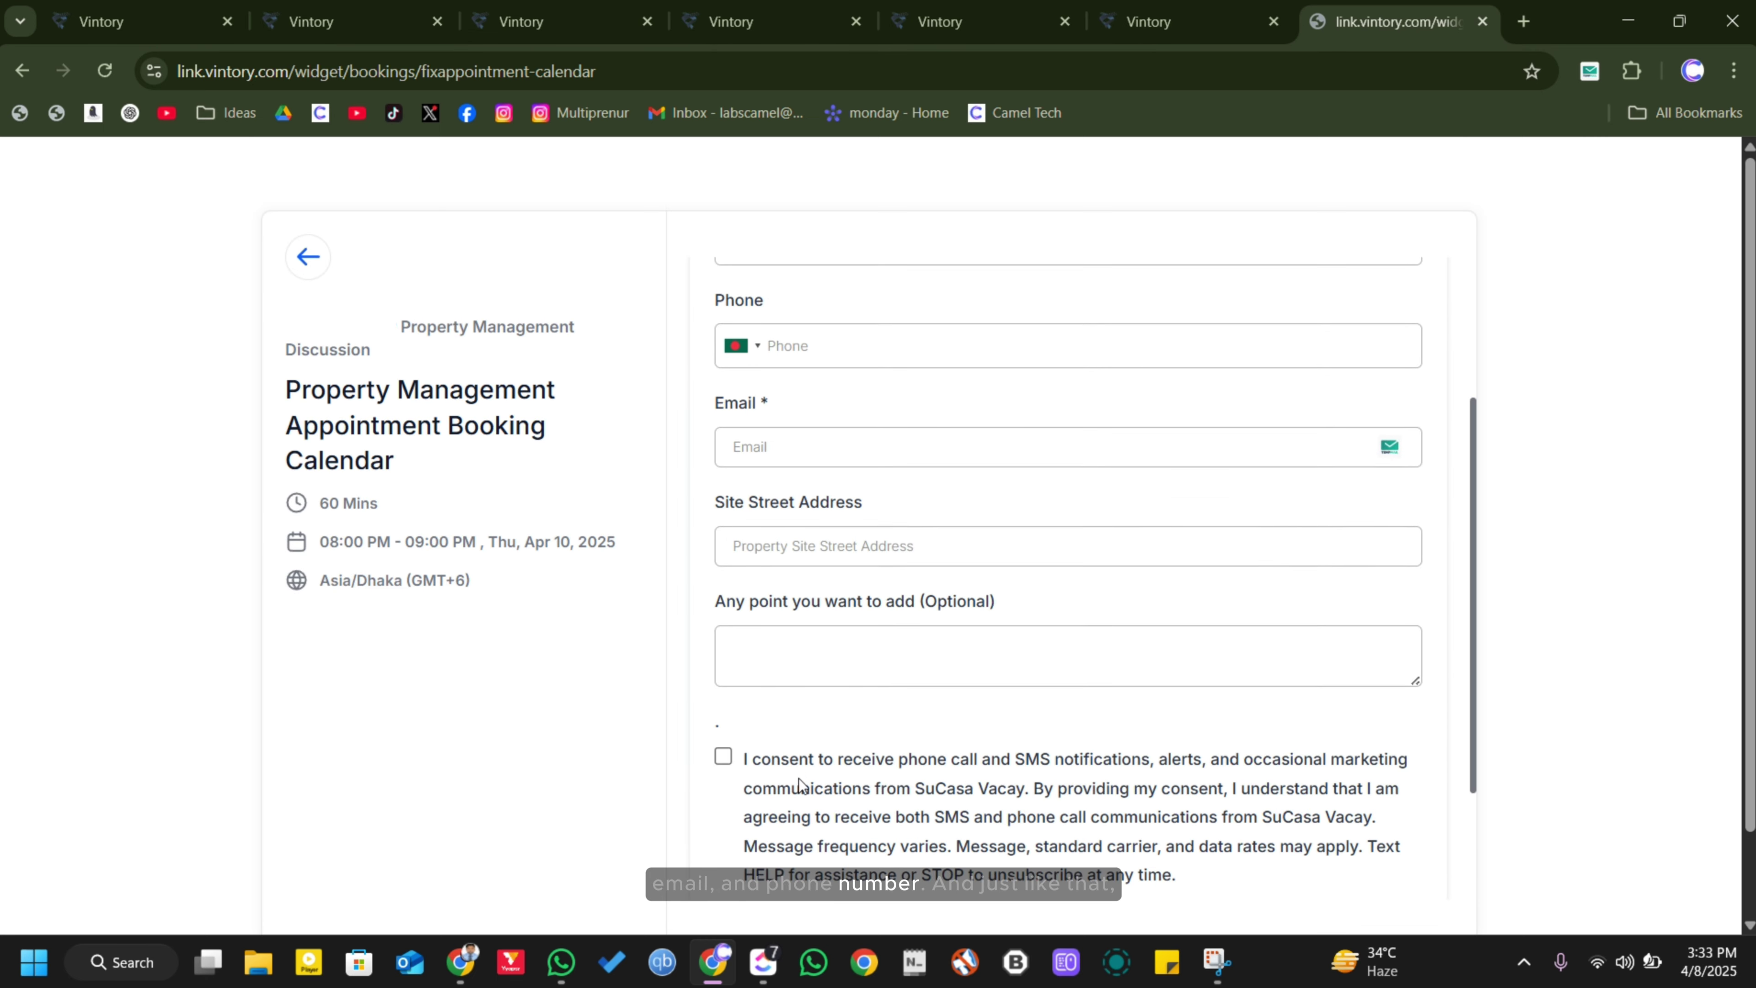
Look over the Sales Pipeline opportunity board and the Camel Tech Automations workflow list
left_click(1153, 16)
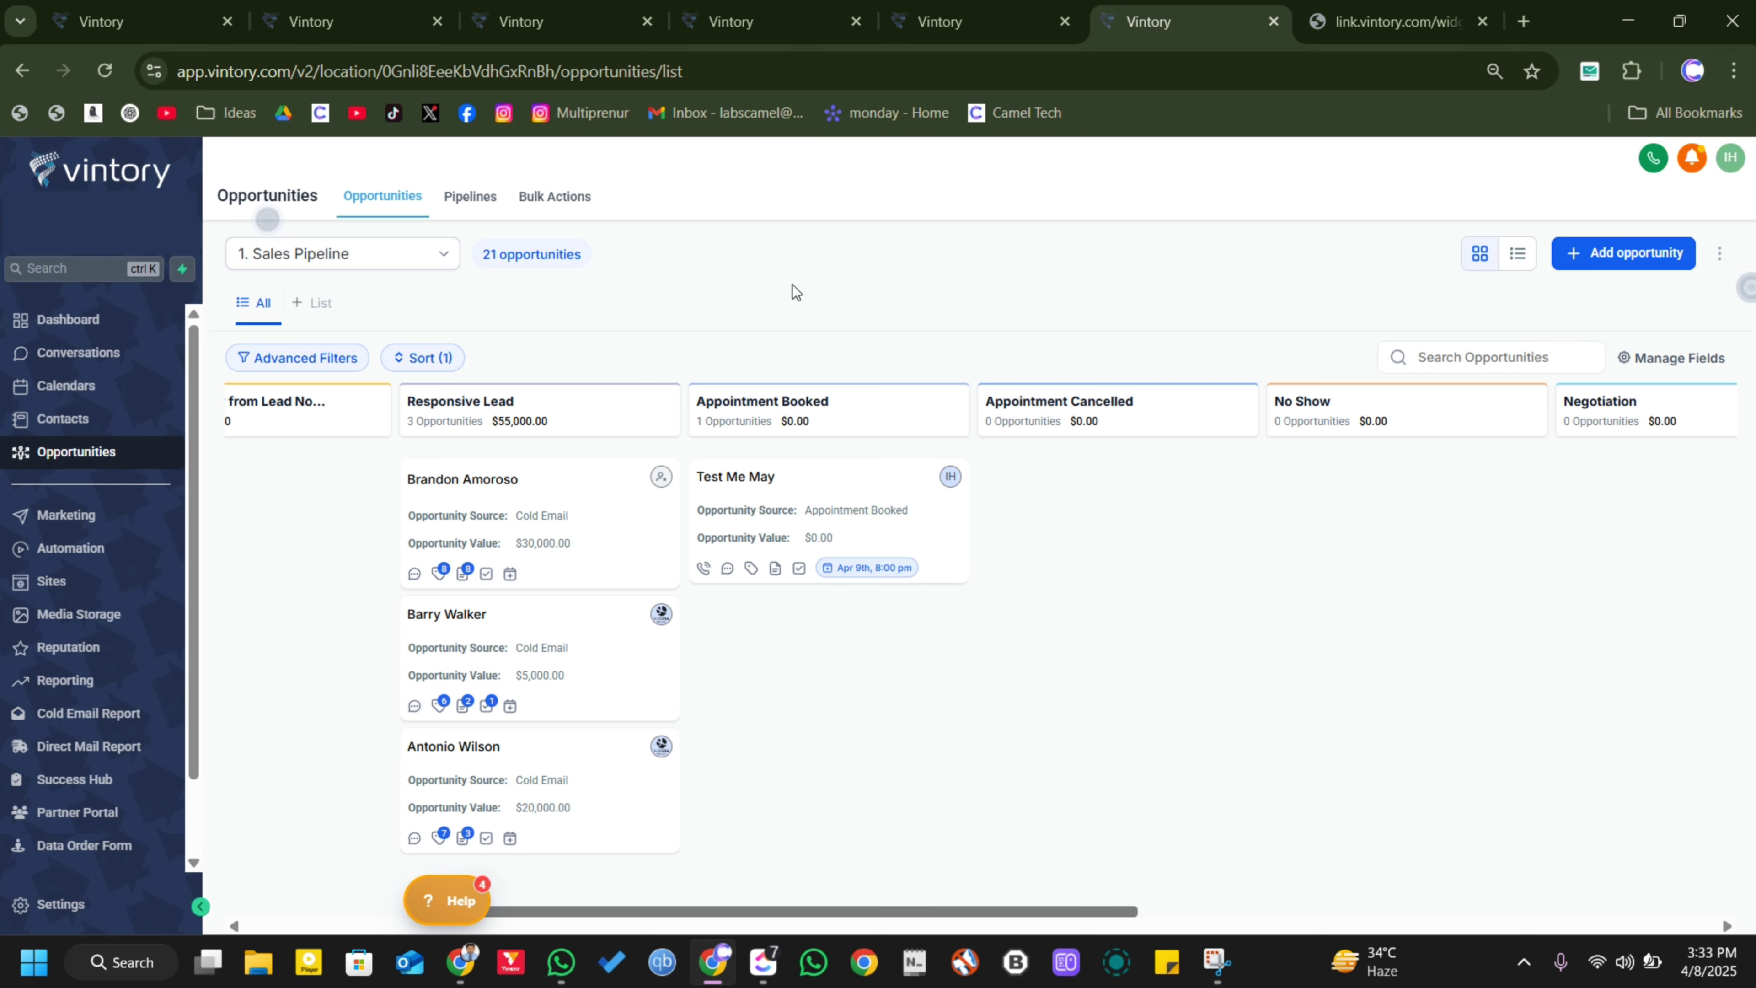
left_click(746, 21)
scroll(726, 484, "down", 3)
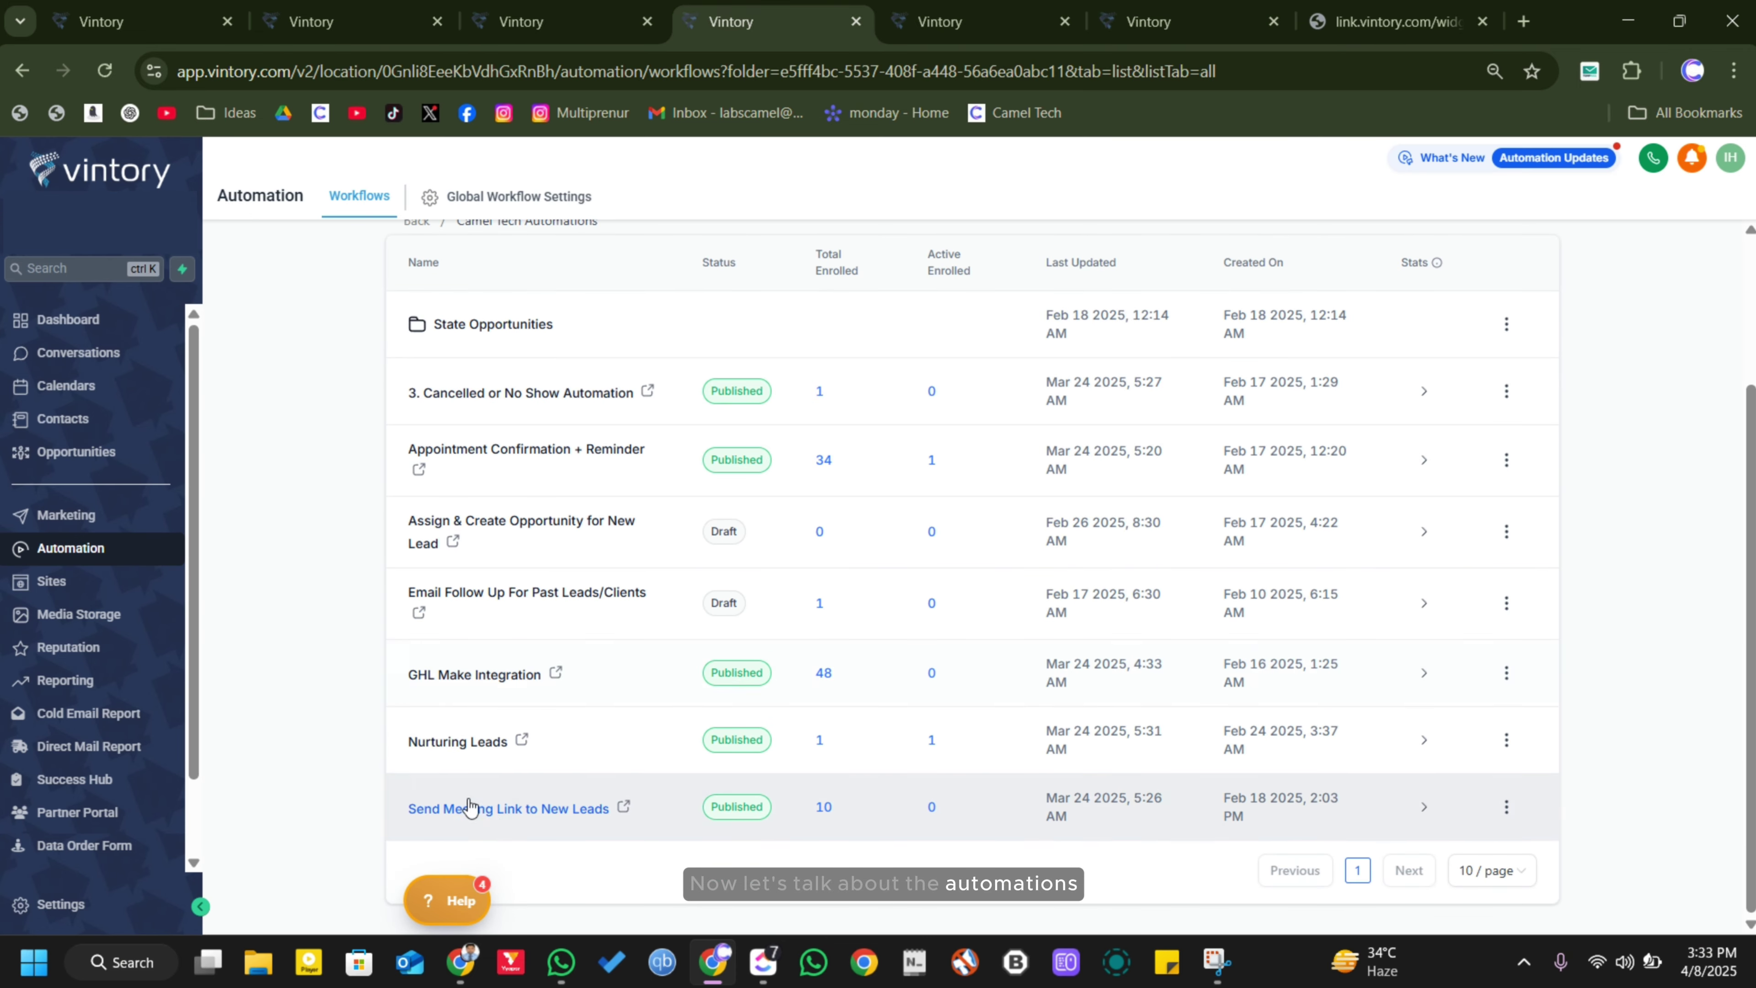
left_click(1004, 5)
scroll(598, 619, "down", 3)
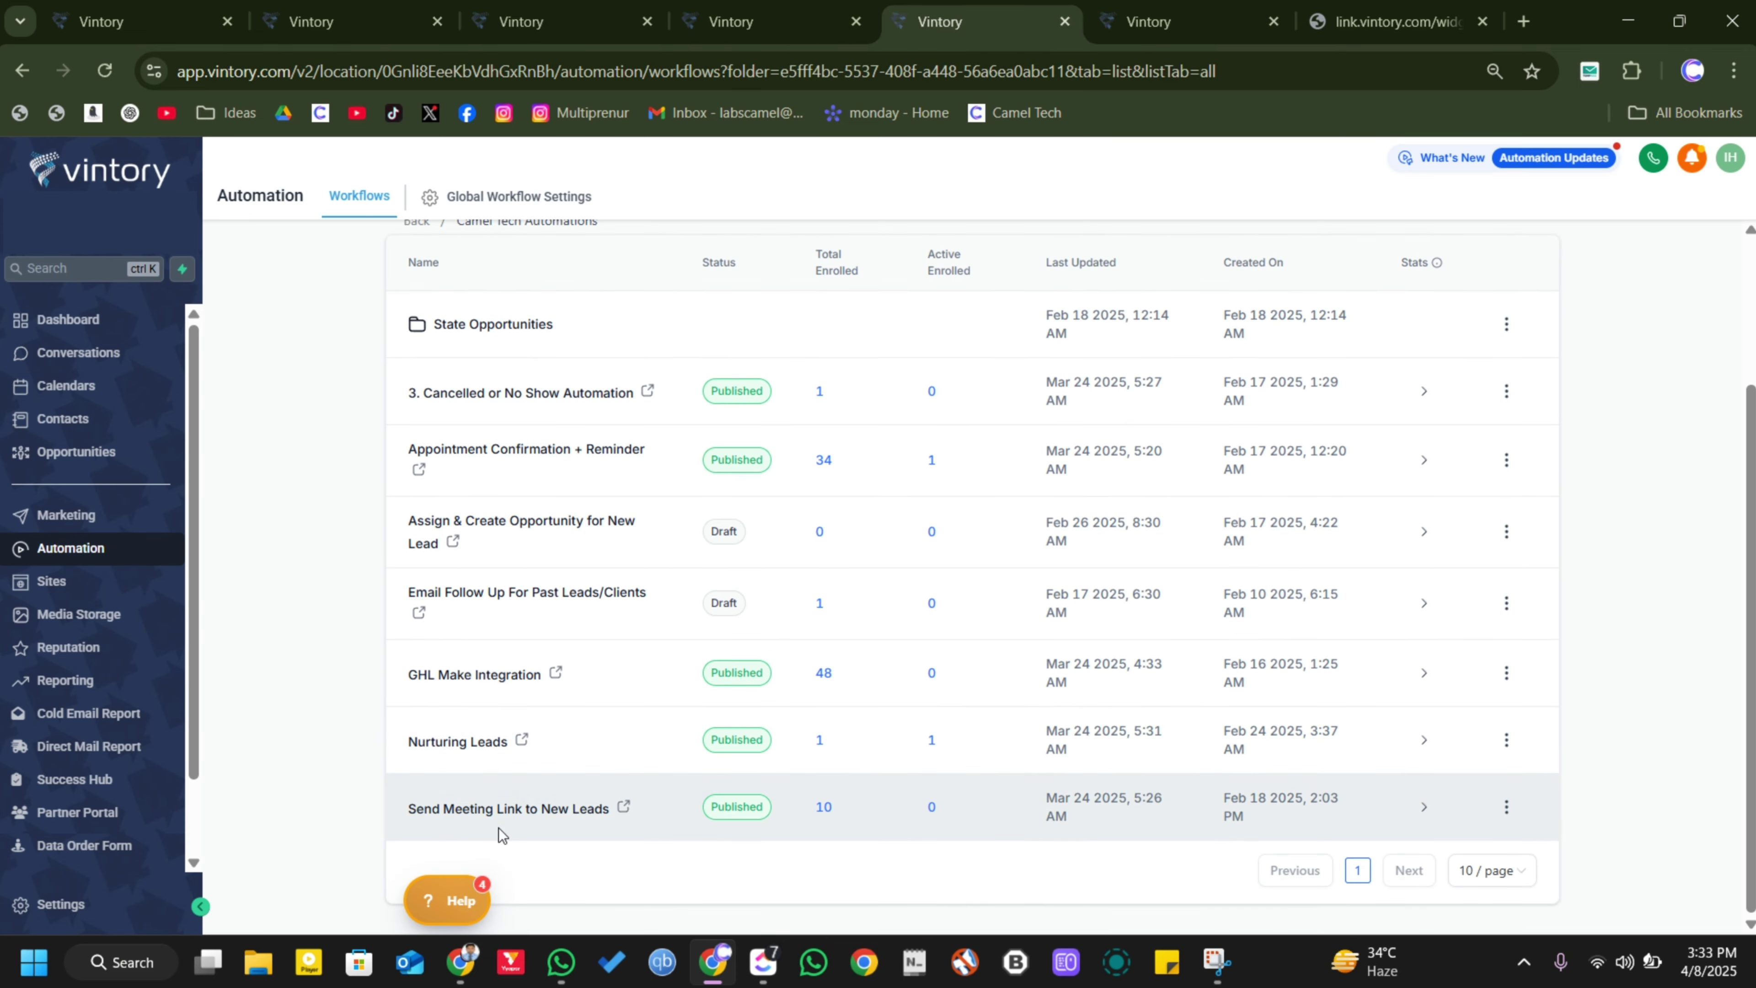
Open the Send Meeting Link to New Leads workflow and read the message of its Sending Email for Appointment action
left_click(509, 808)
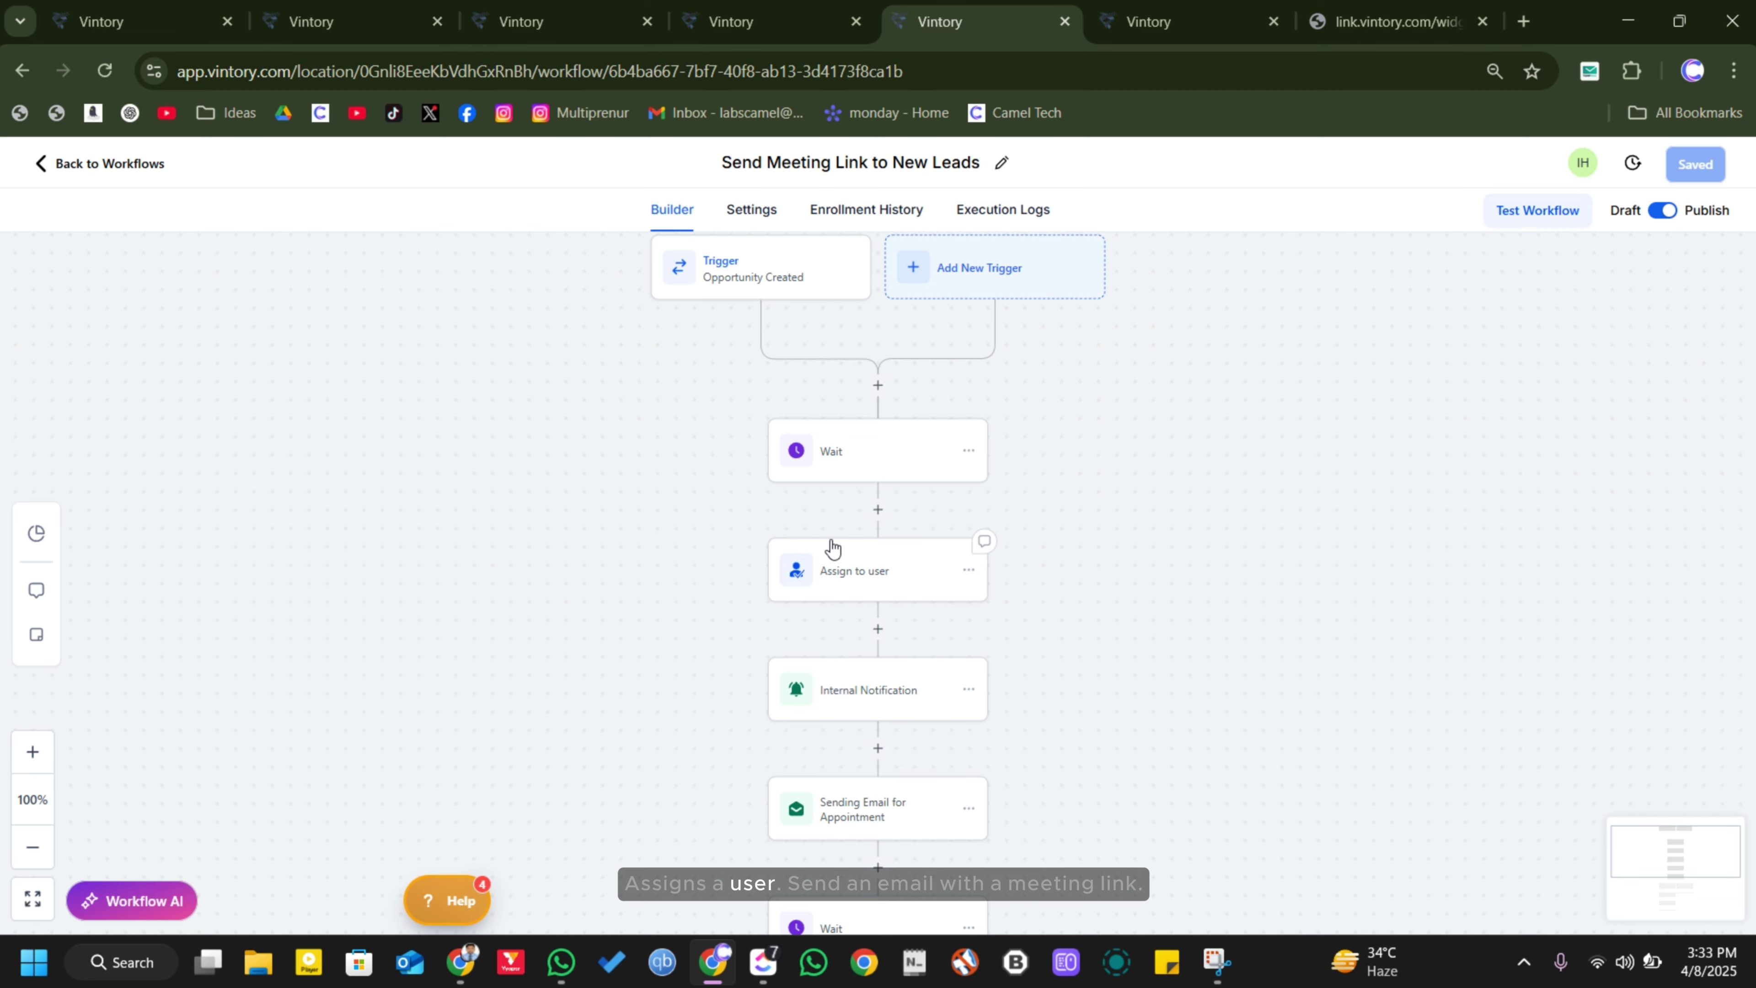
left_click(893, 806)
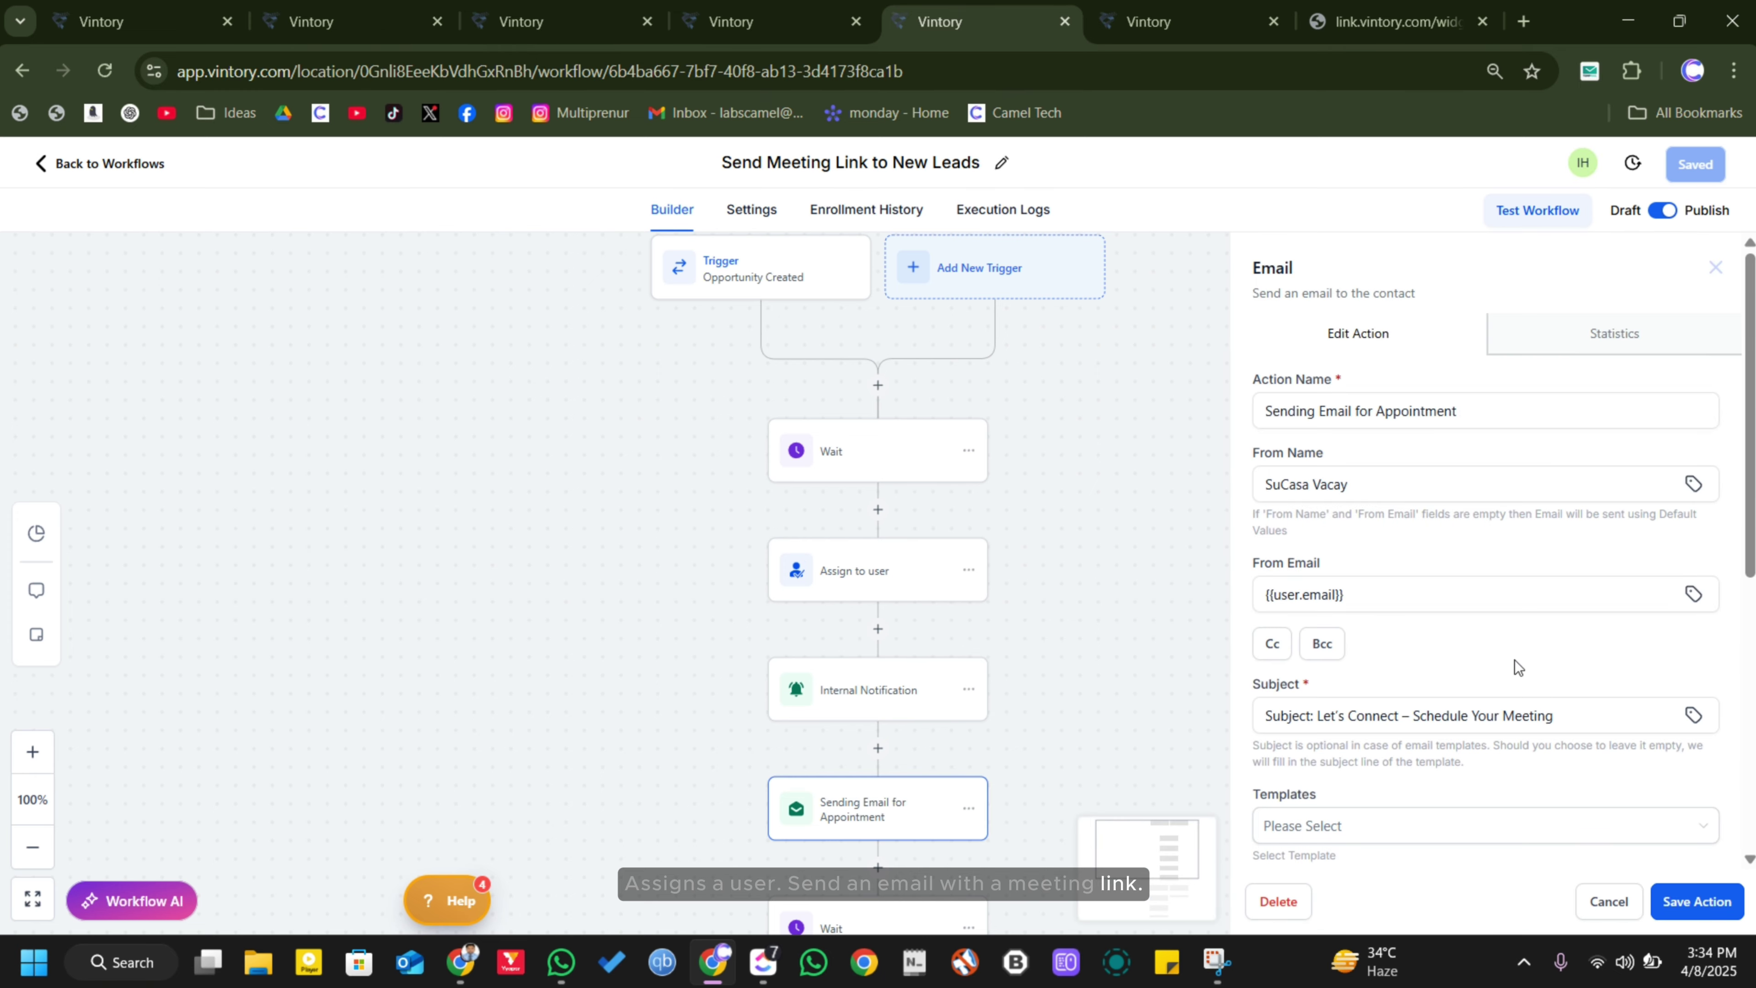
scroll(1514, 660, "down", 5)
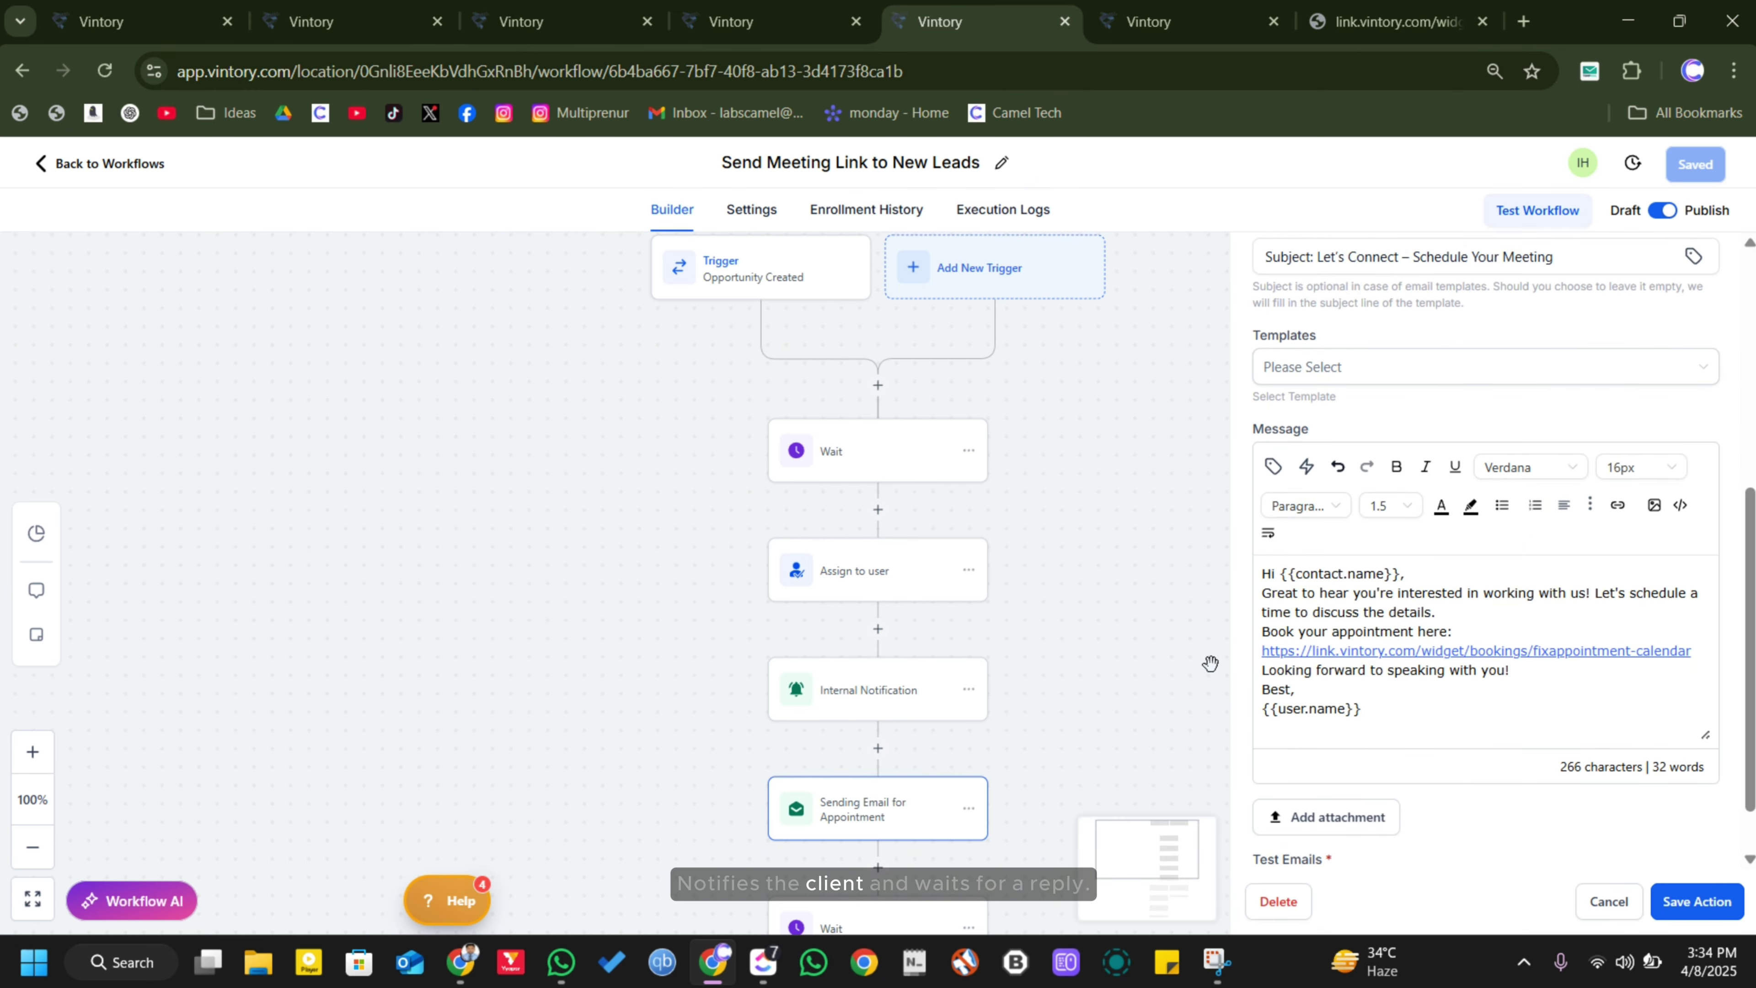
left_click(1608, 900)
Examine the workflow's Contact Reply branch and its Create Or Update Opportunity settings, and check the opportunity board
scroll(1004, 626, "down", 5)
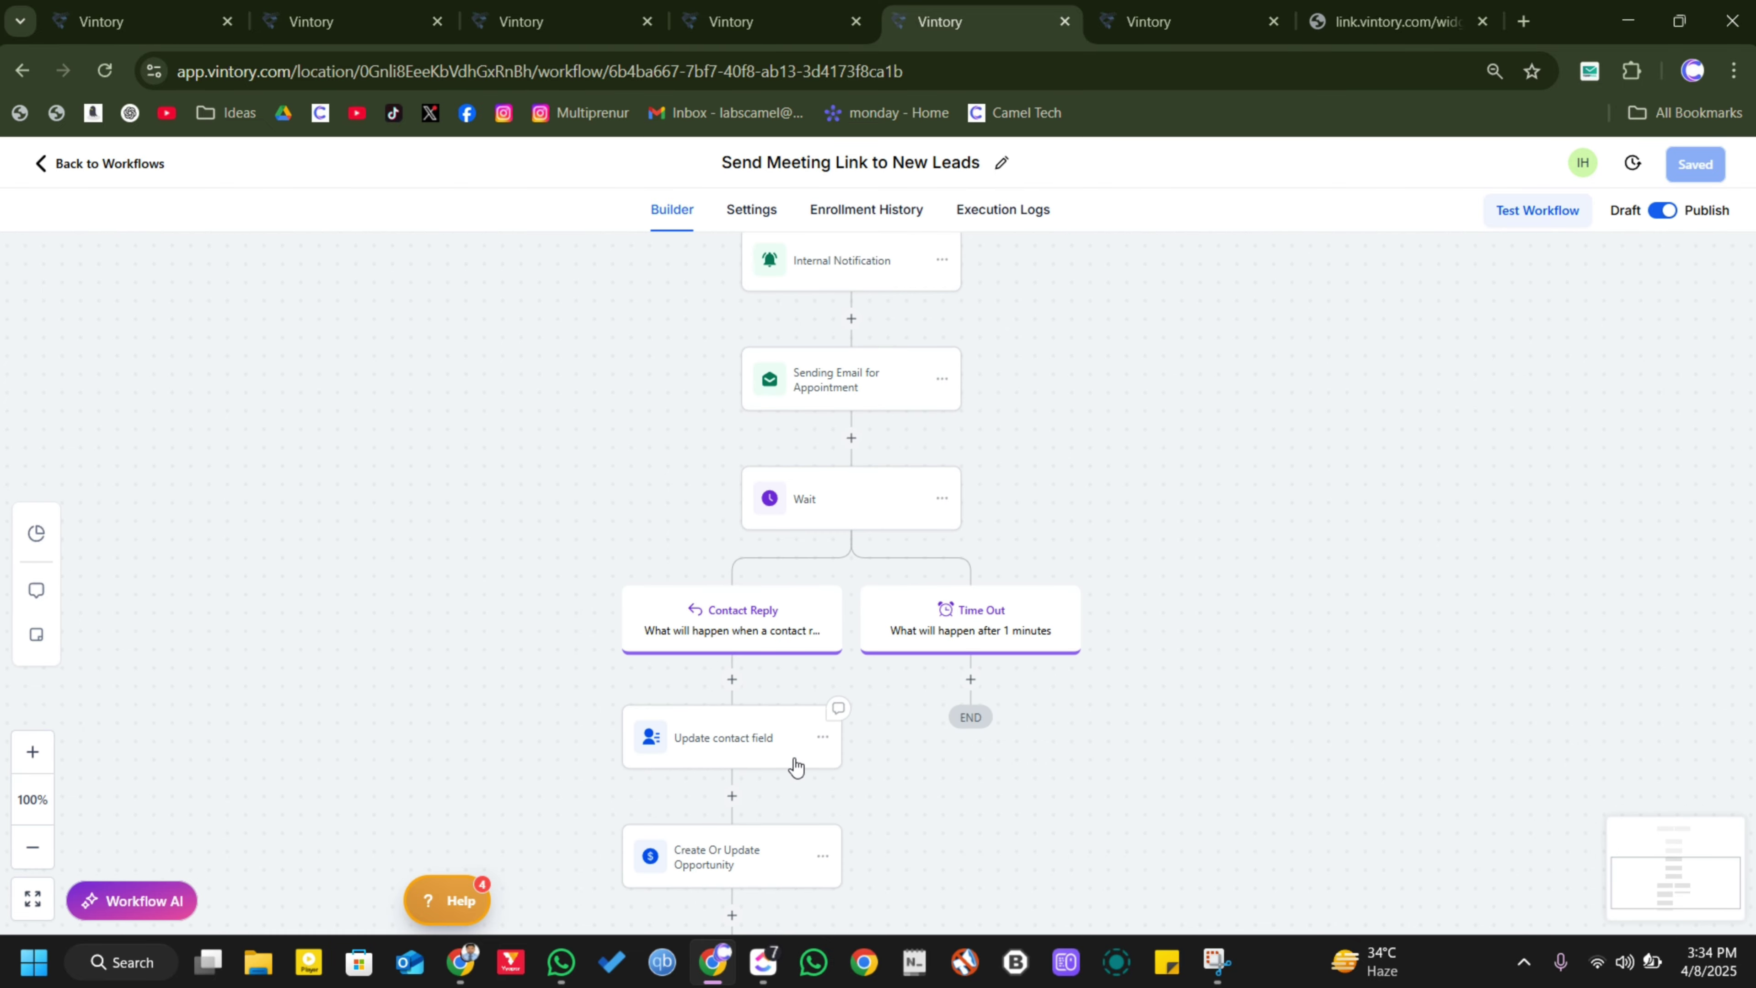
scroll(795, 766, "down", 2)
scroll(652, 685, "down", 2)
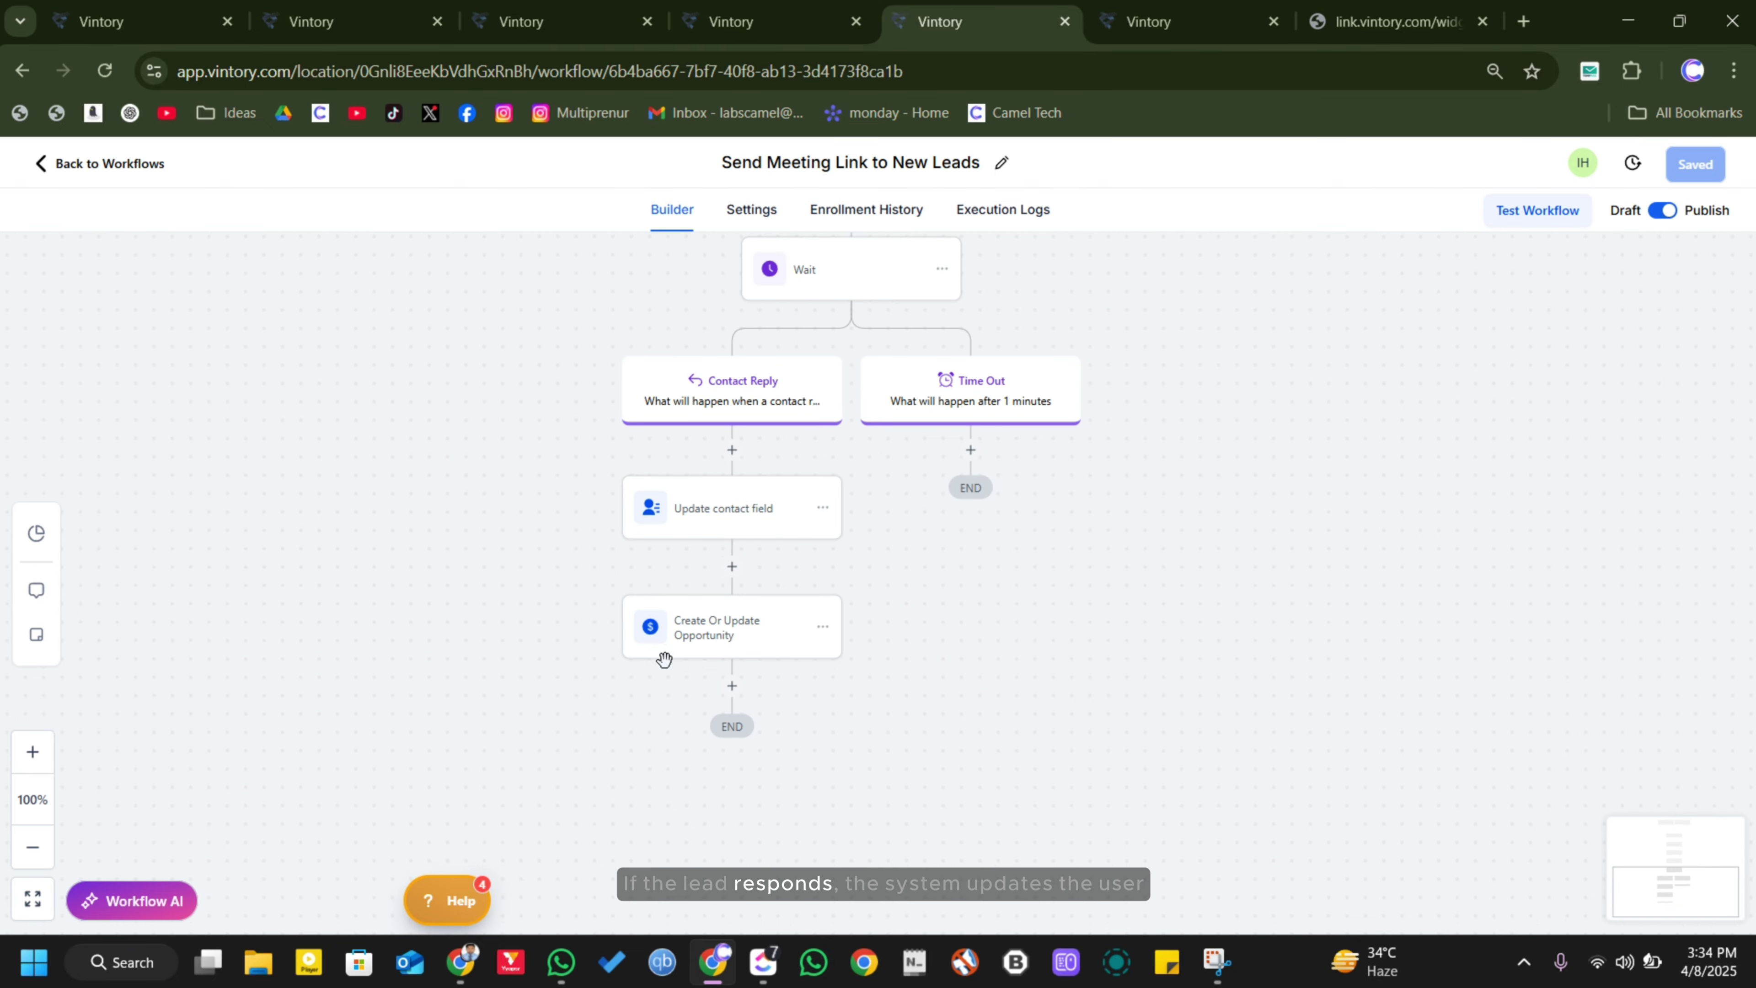
left_click(686, 638)
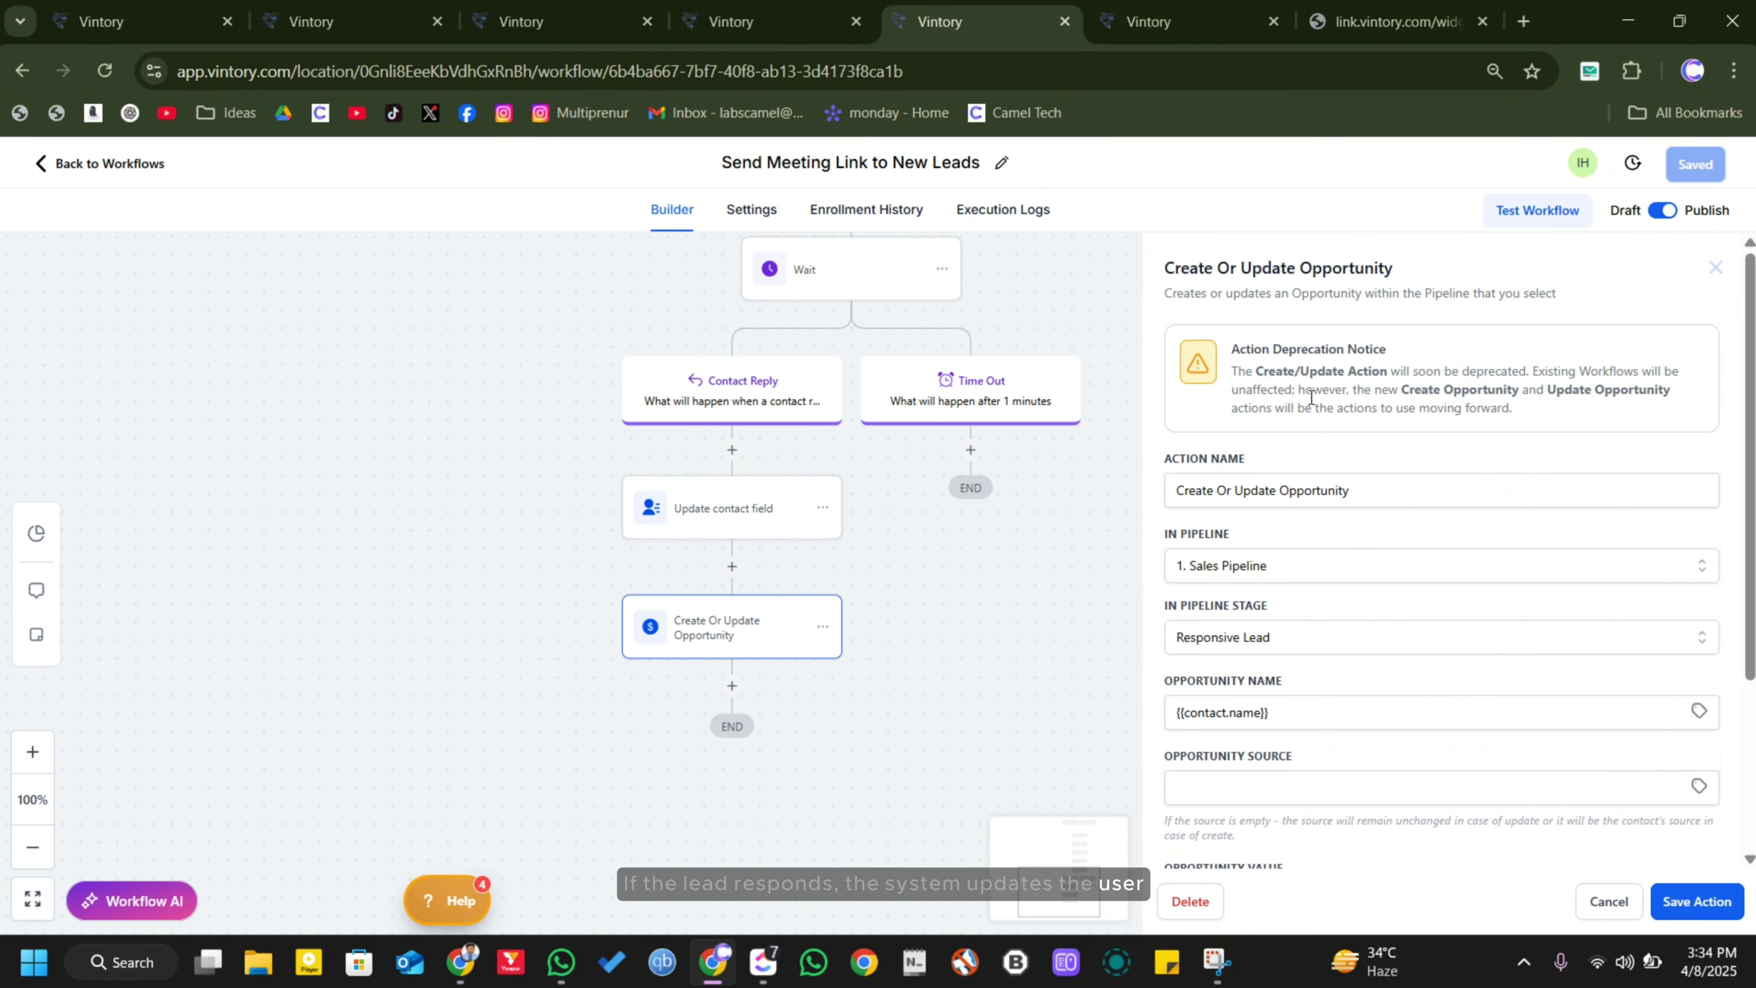
left_click(1175, 21)
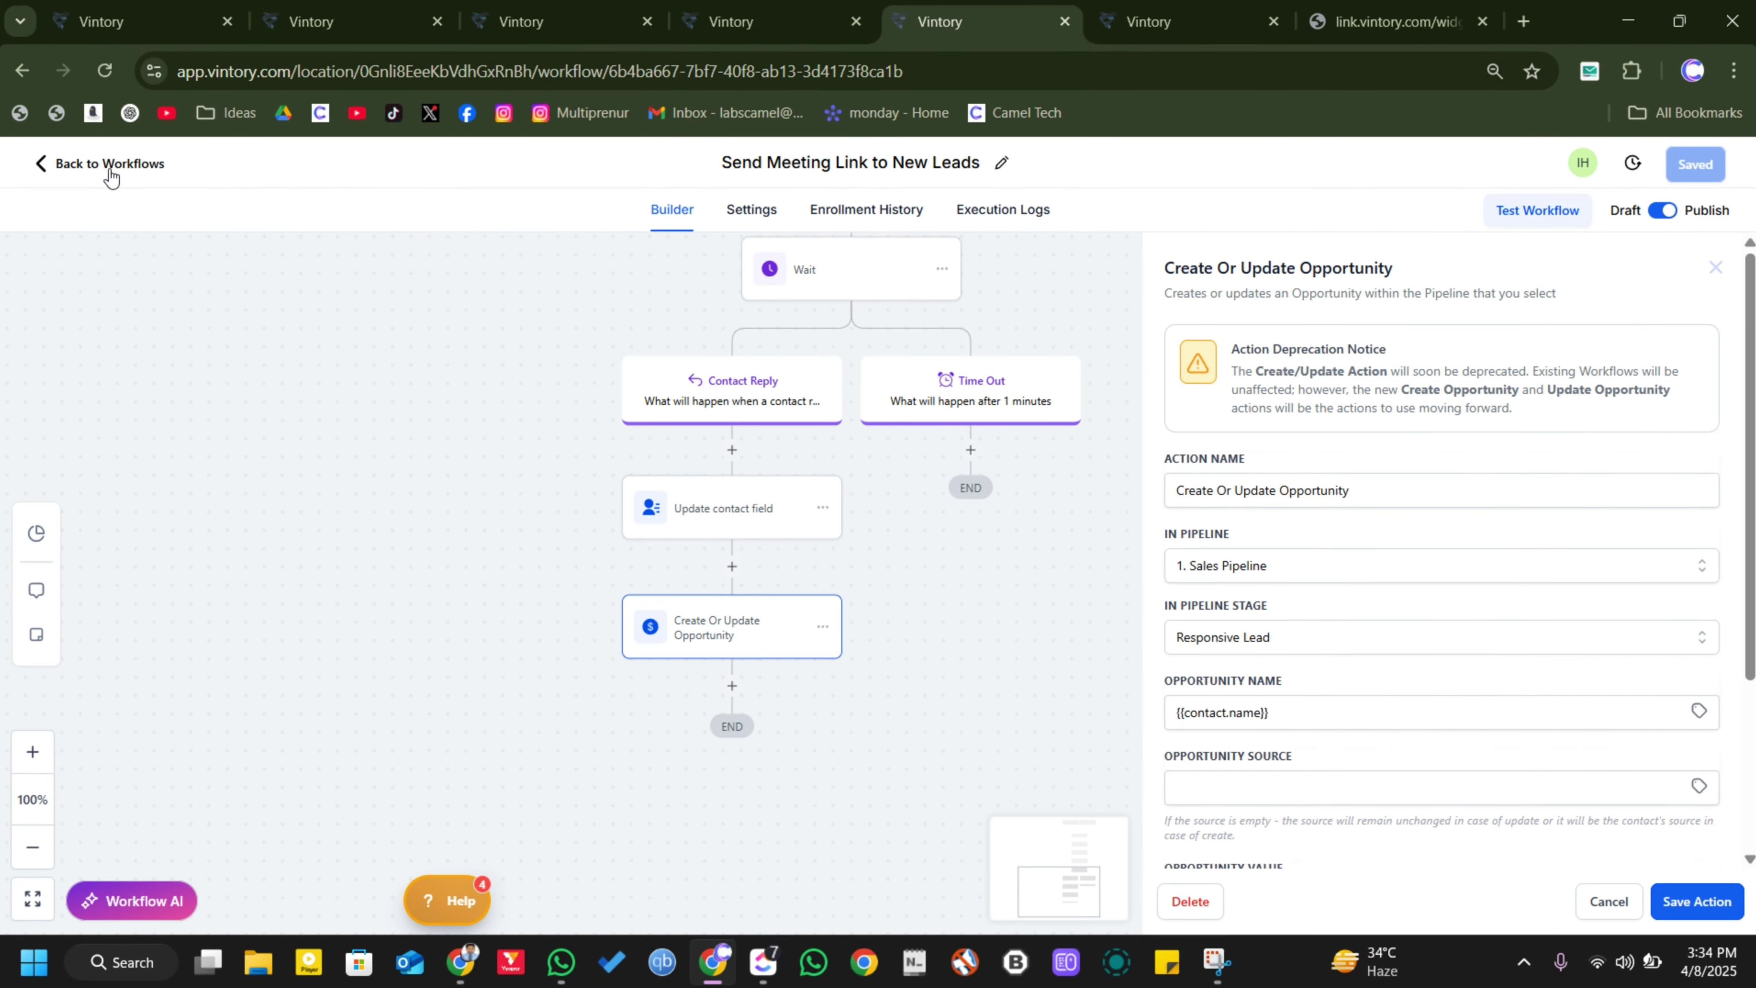
Open the GHL Make Integration workflow from the workflow list, review its triggers and webhook, and return to the list
left_click(106, 171)
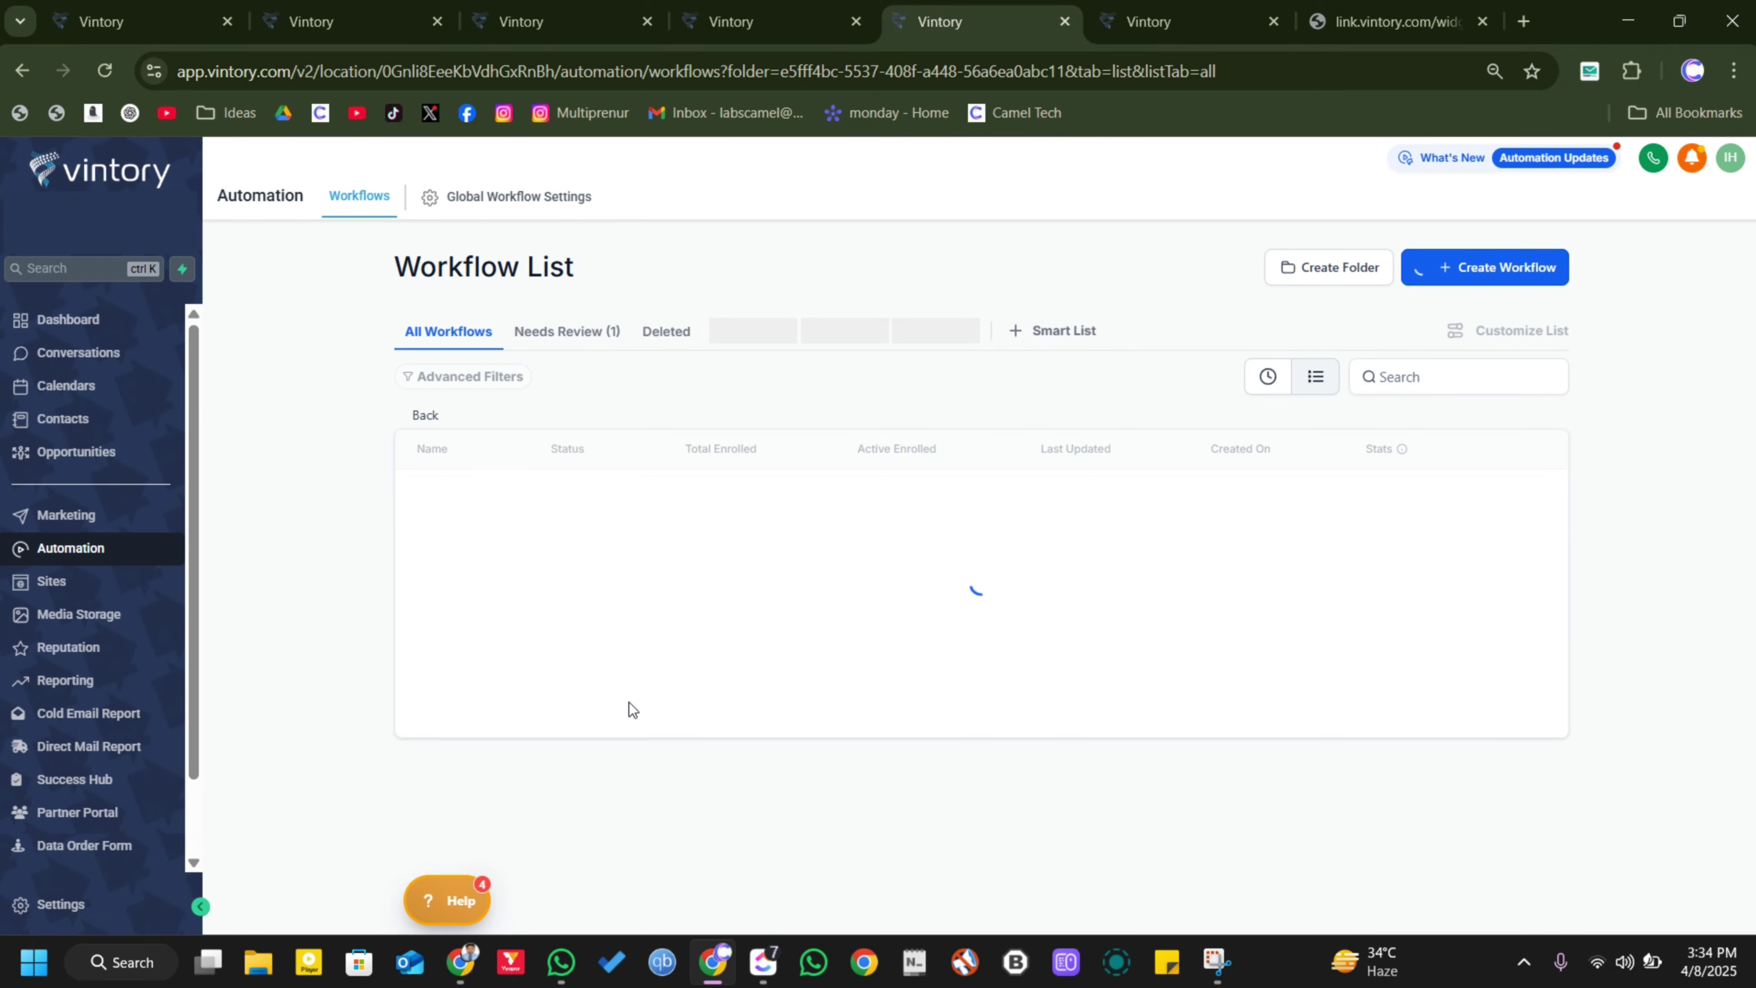
scroll(628, 702, "down", 3)
left_click(453, 674)
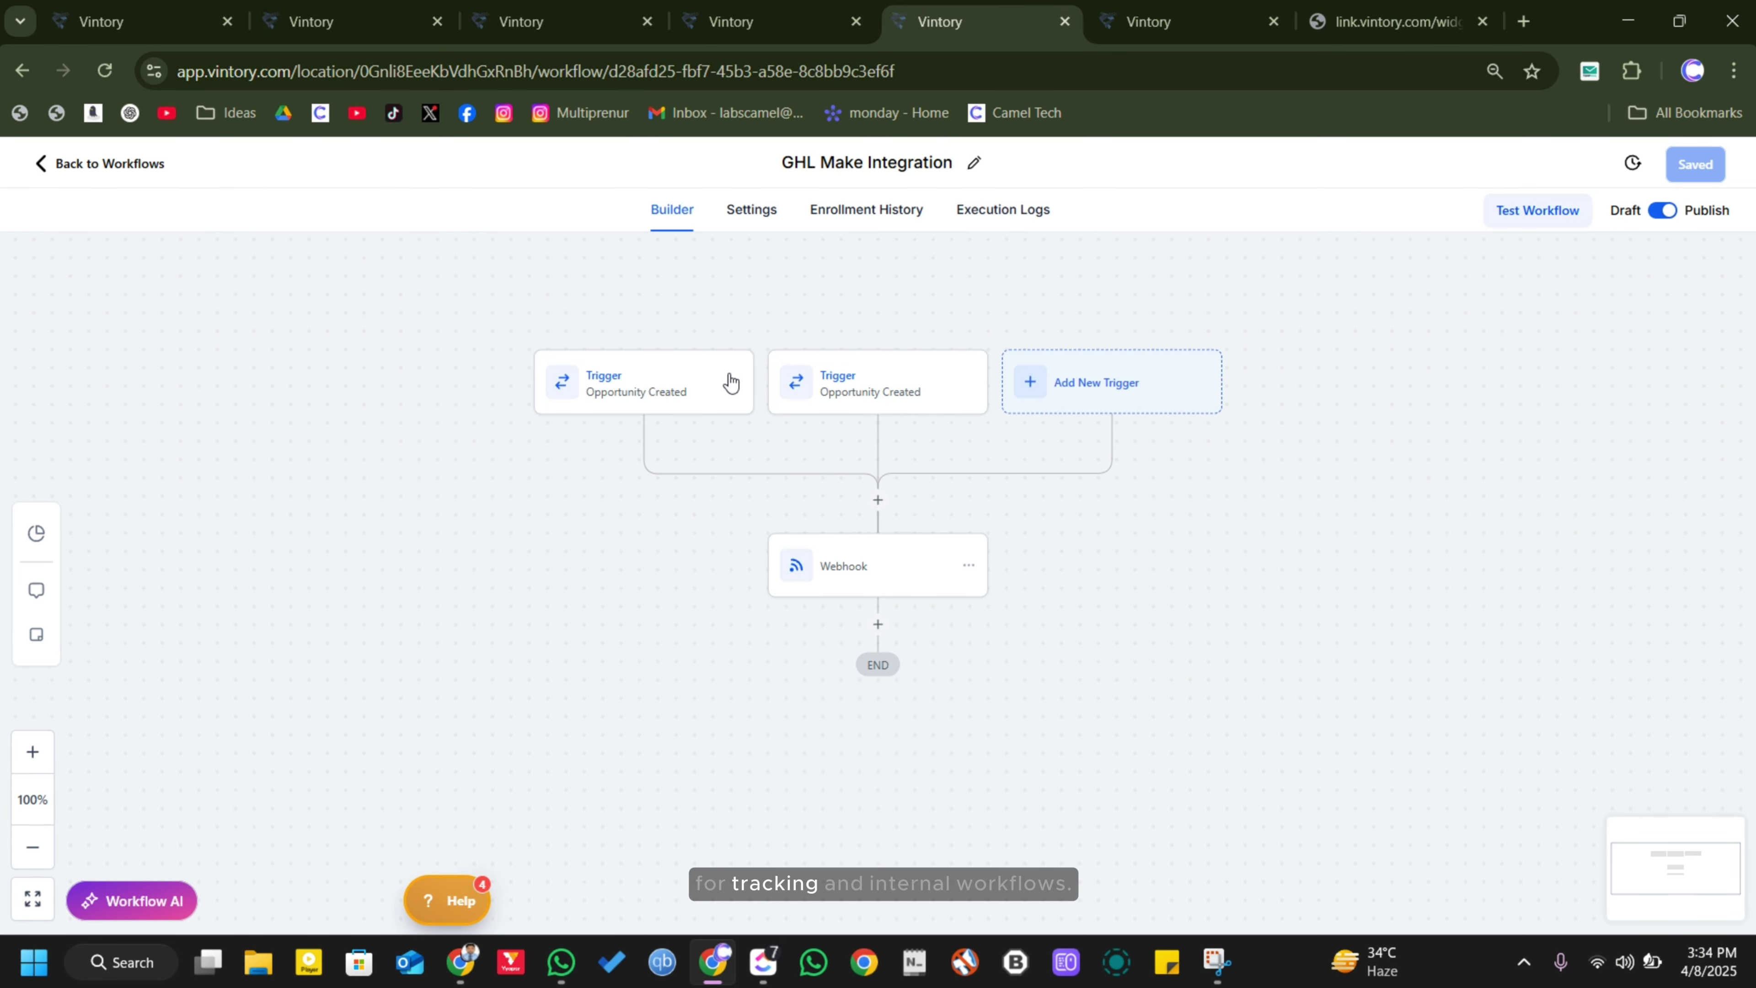
left_click(104, 163)
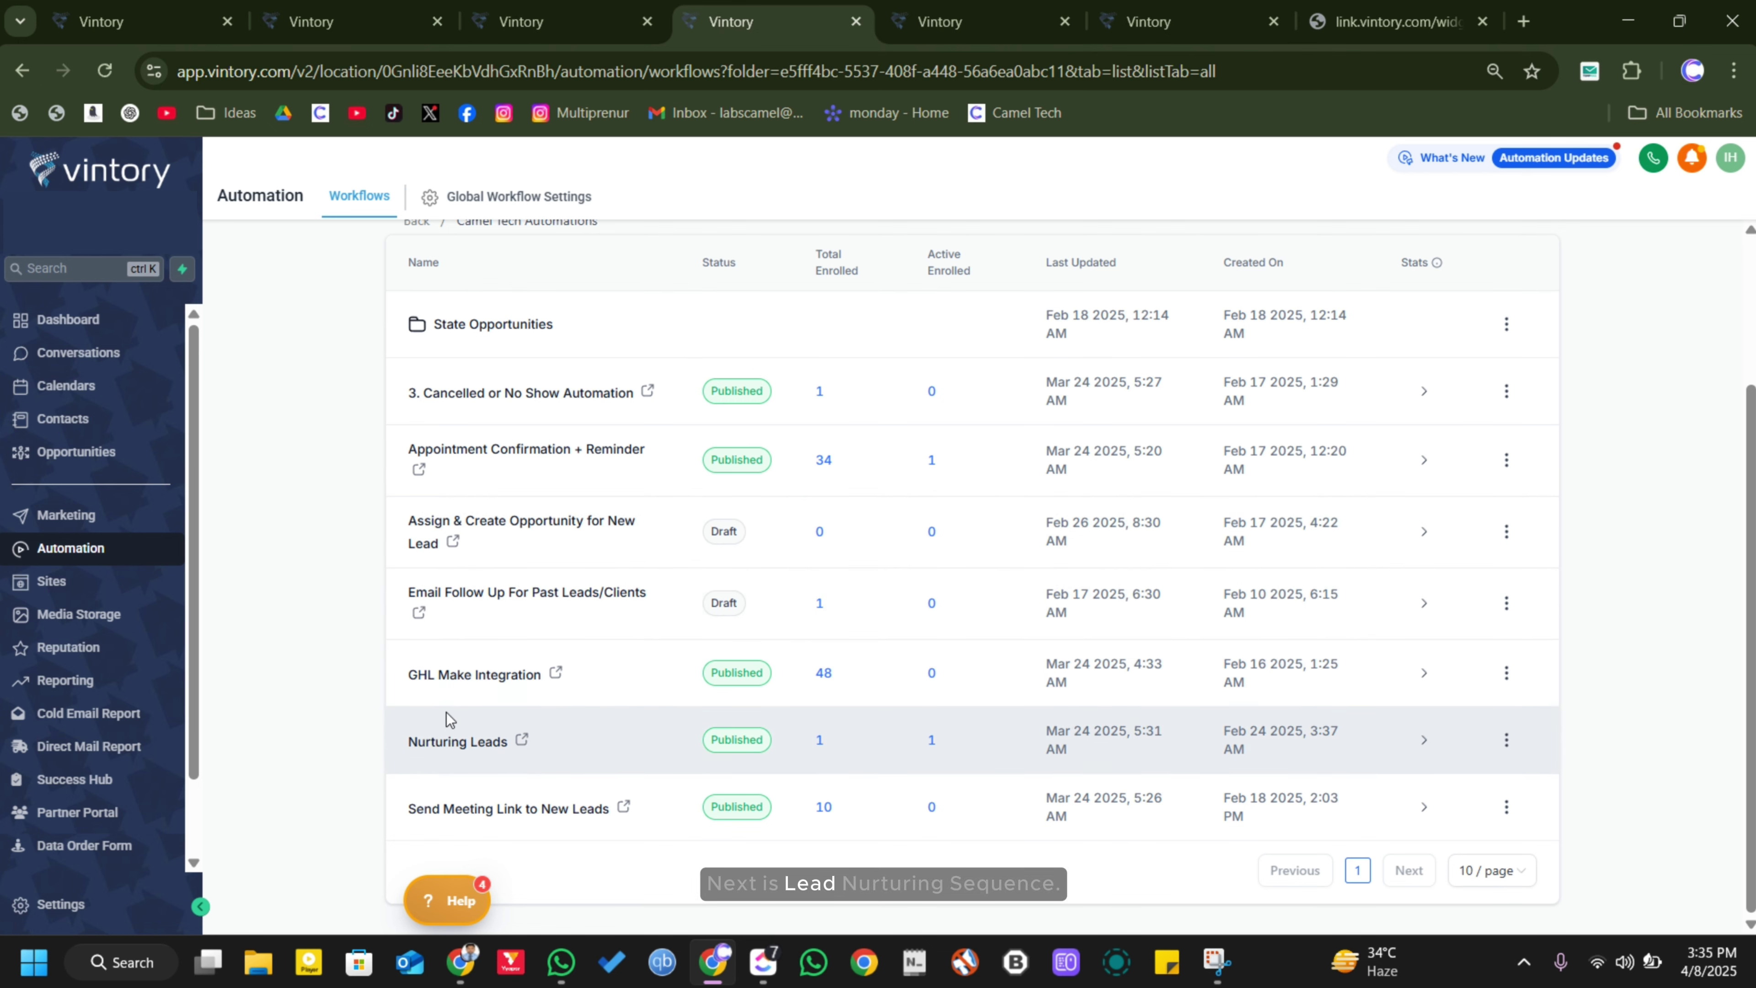
Check the Long Term Nurture stage on the Sales Pipeline board and open the Nurturing Leads workflow
left_click(1175, 21)
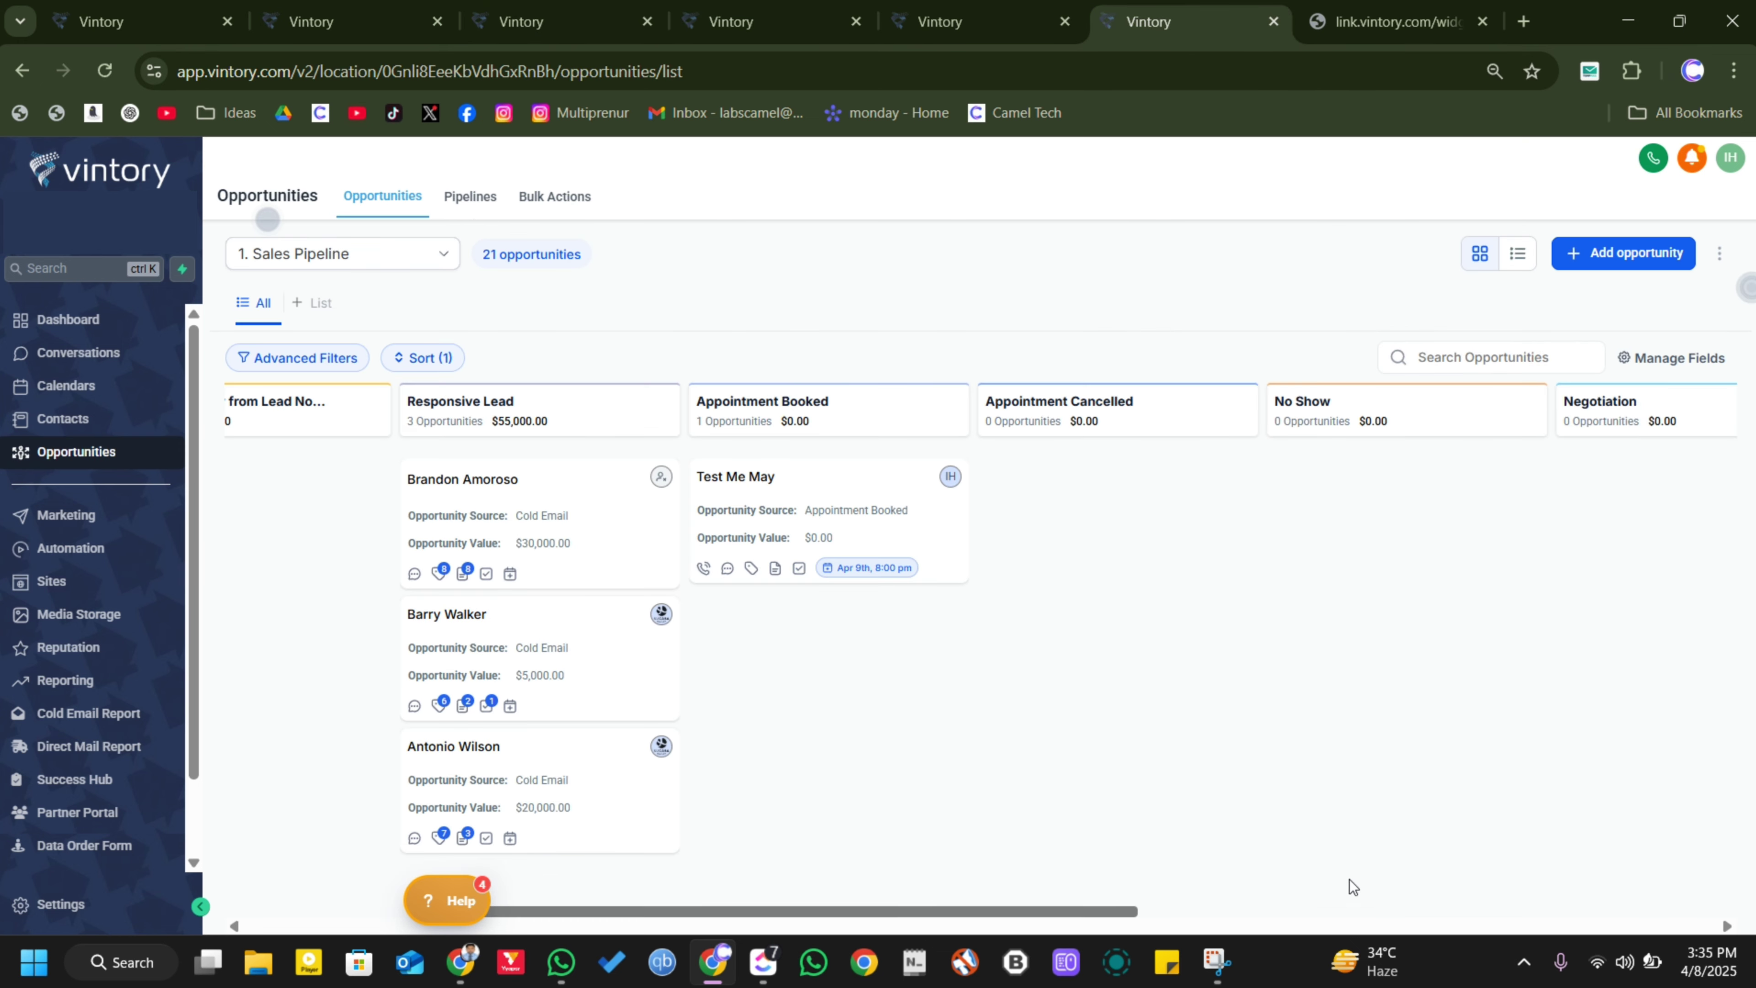
scroll(1176, 325, "right", 5)
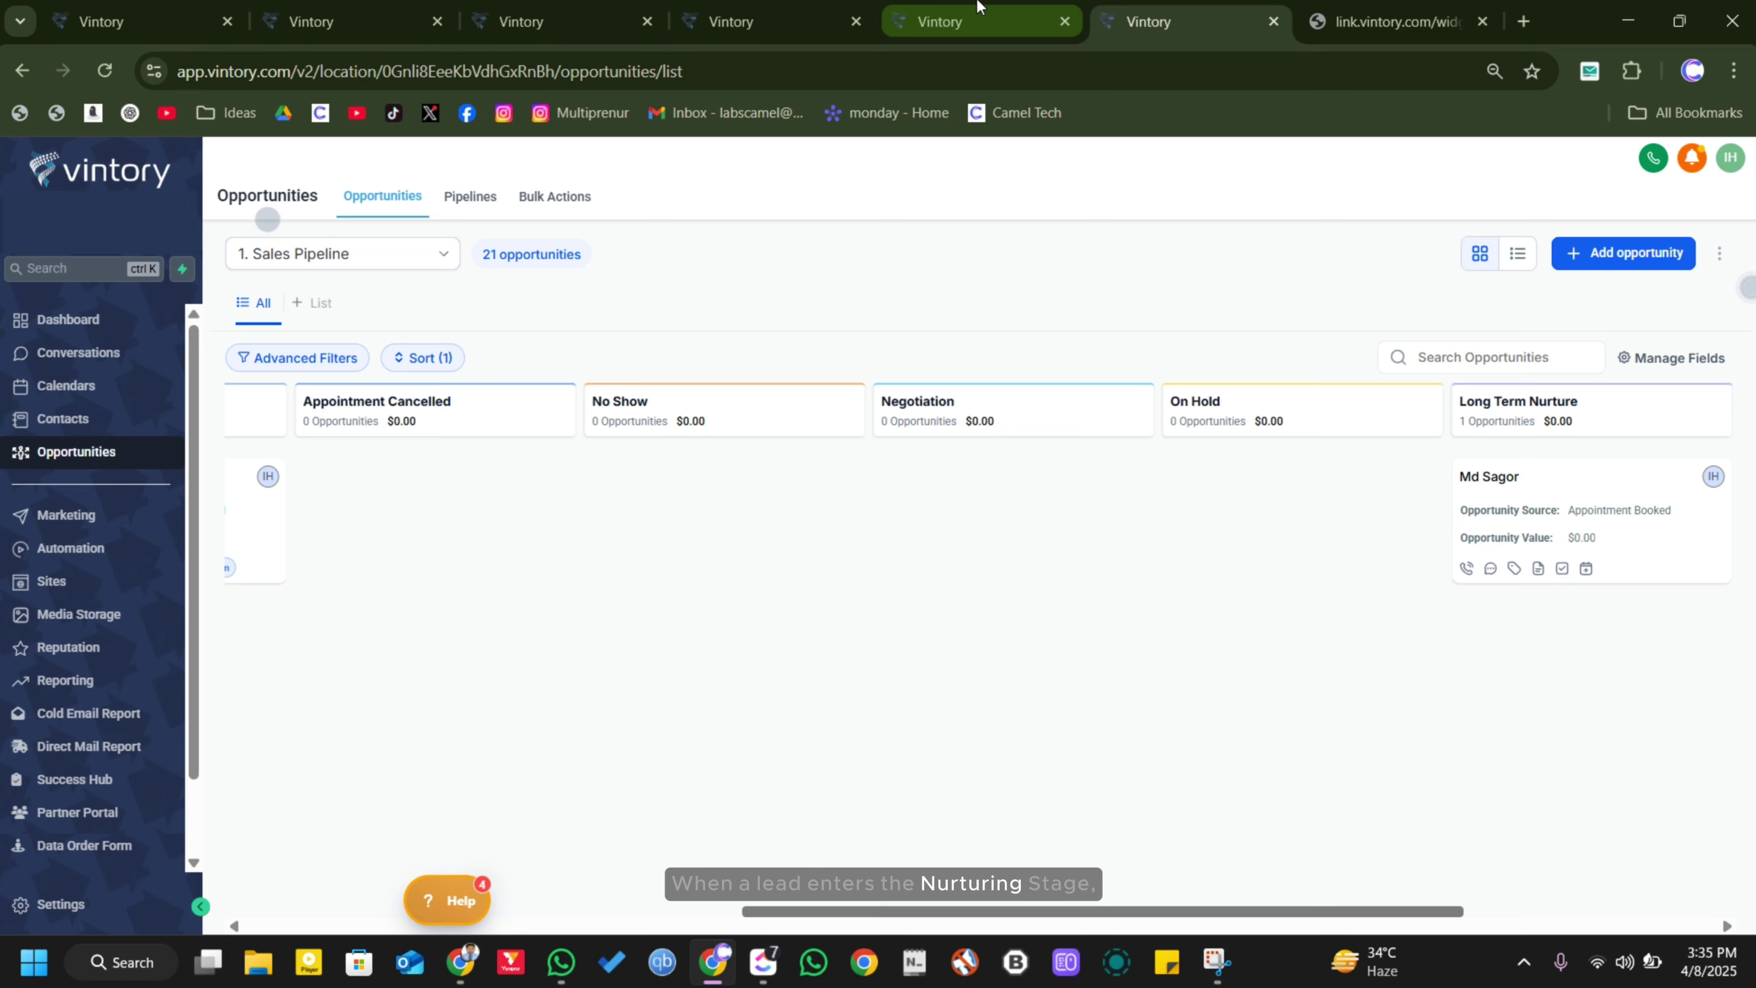
left_click(975, 21)
left_click(461, 738)
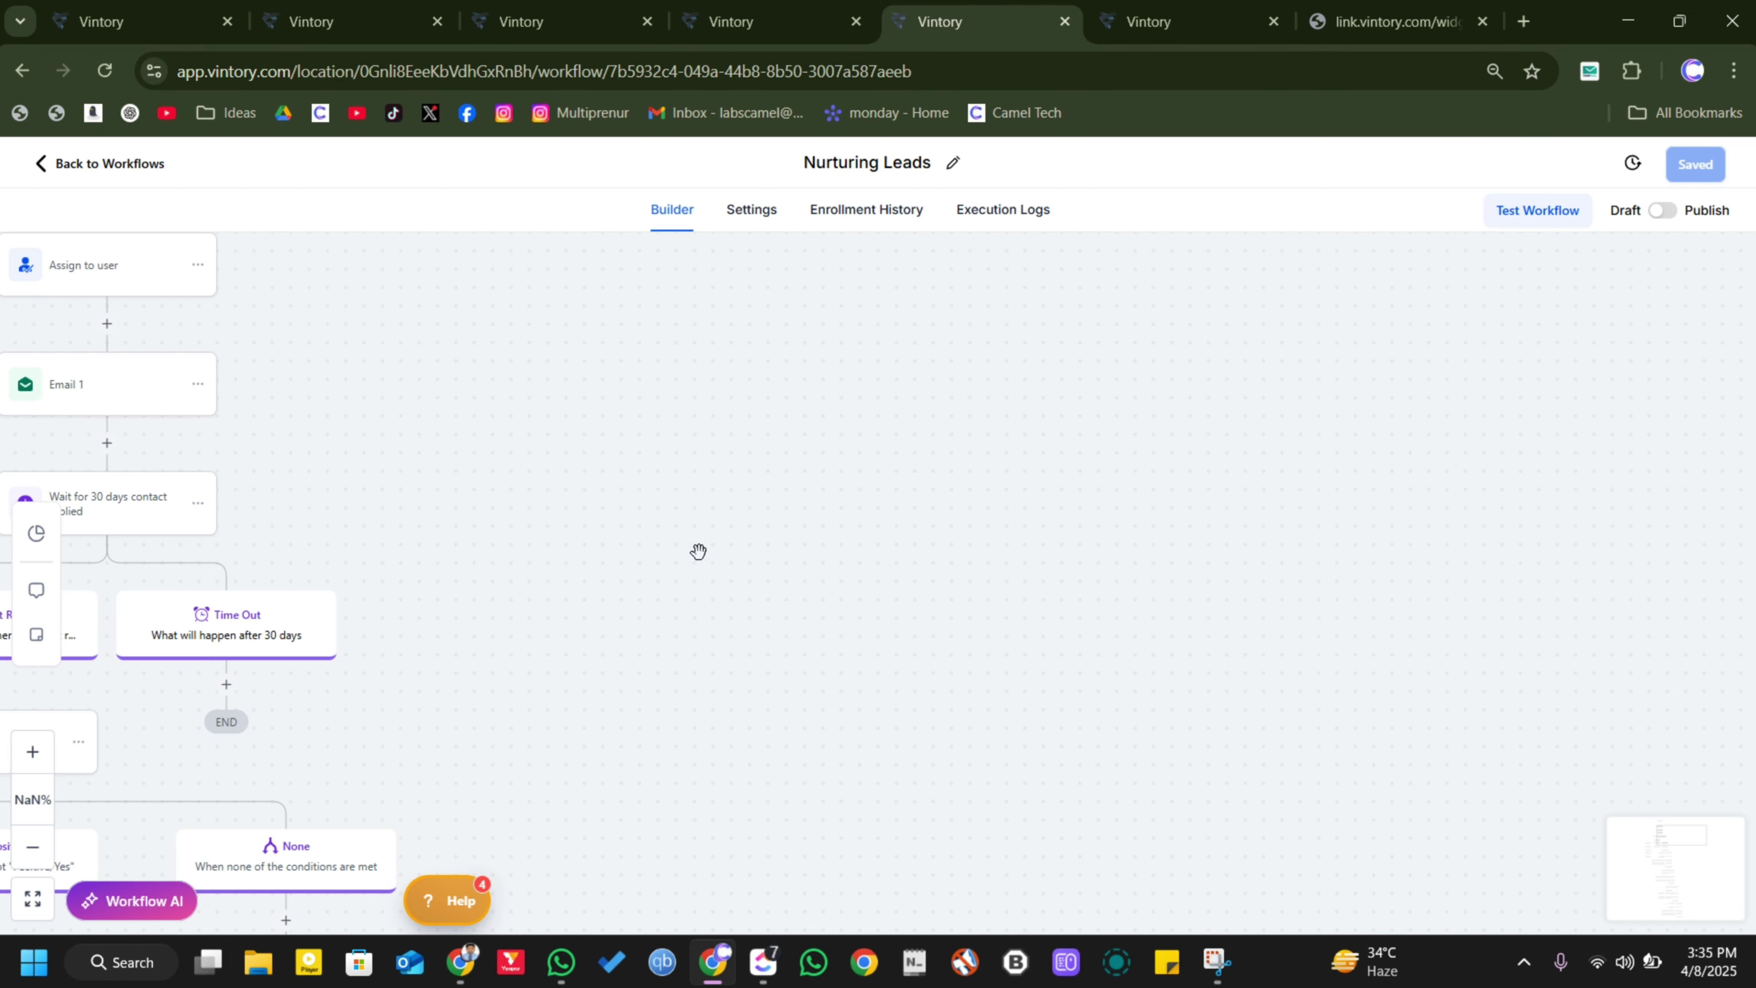
Examine the reply conditions in the Nurturing Leads workflow and follow the Positive branch to its Create Or Update Opportunity action
scroll(596, 556, "up", 5)
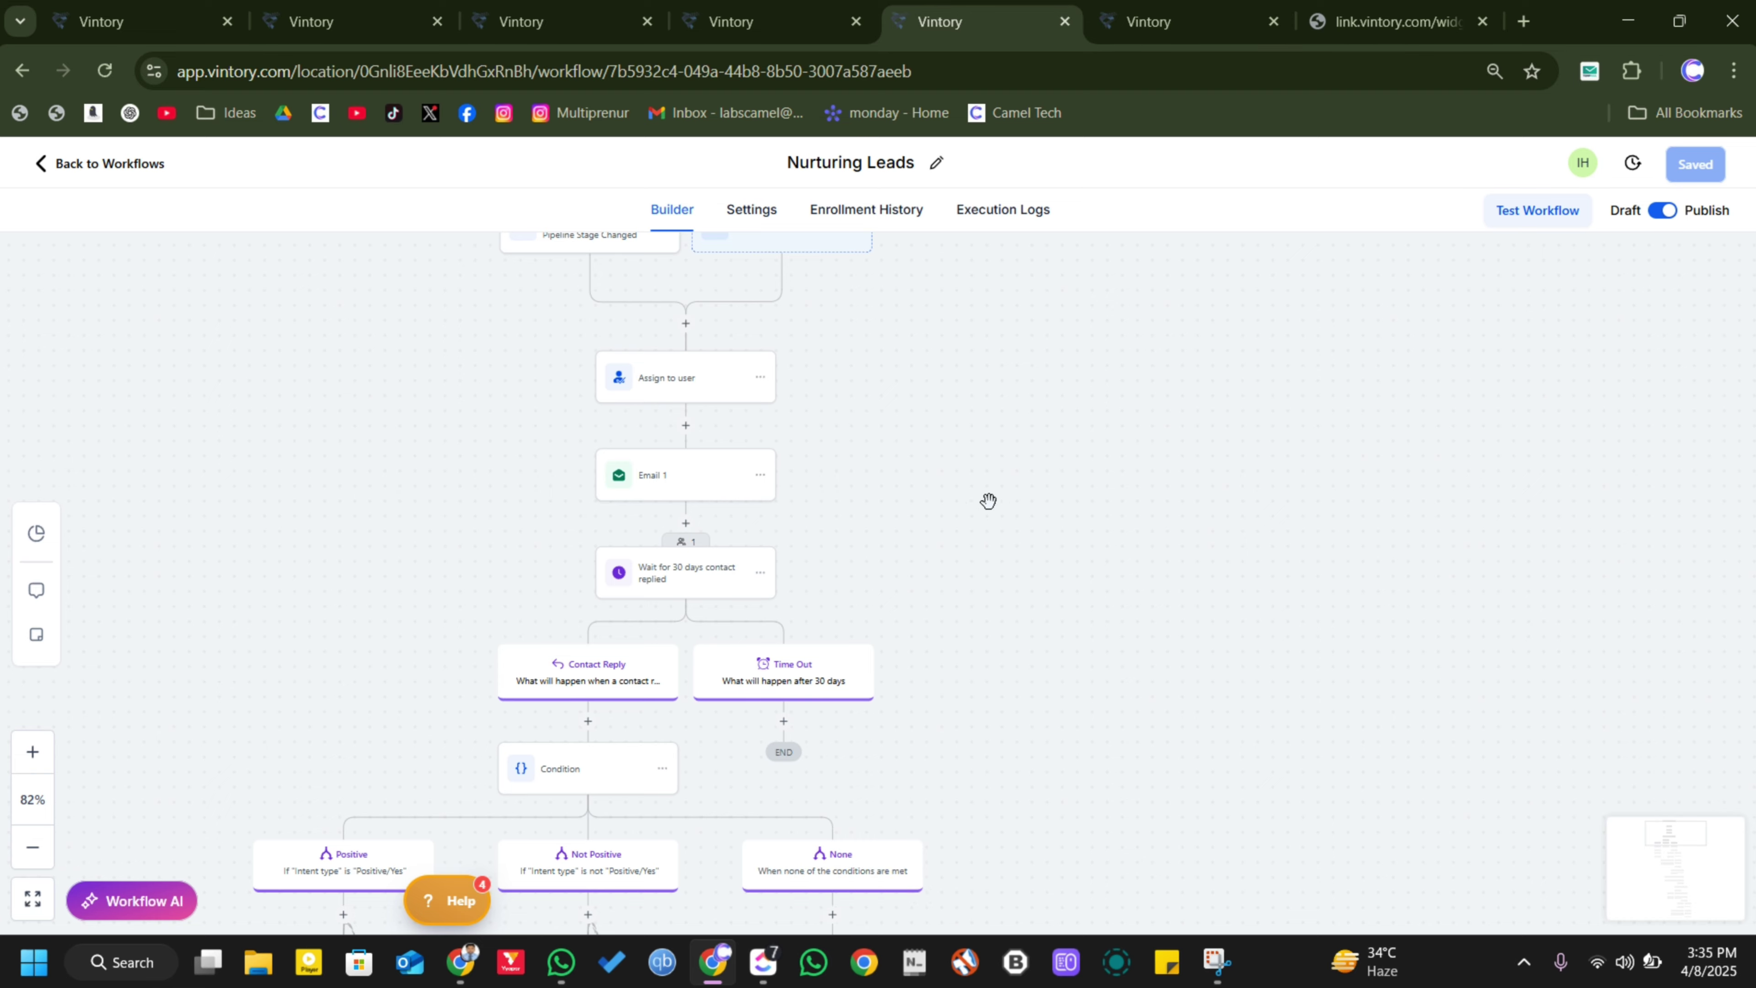
scroll(911, 467, "down", 4)
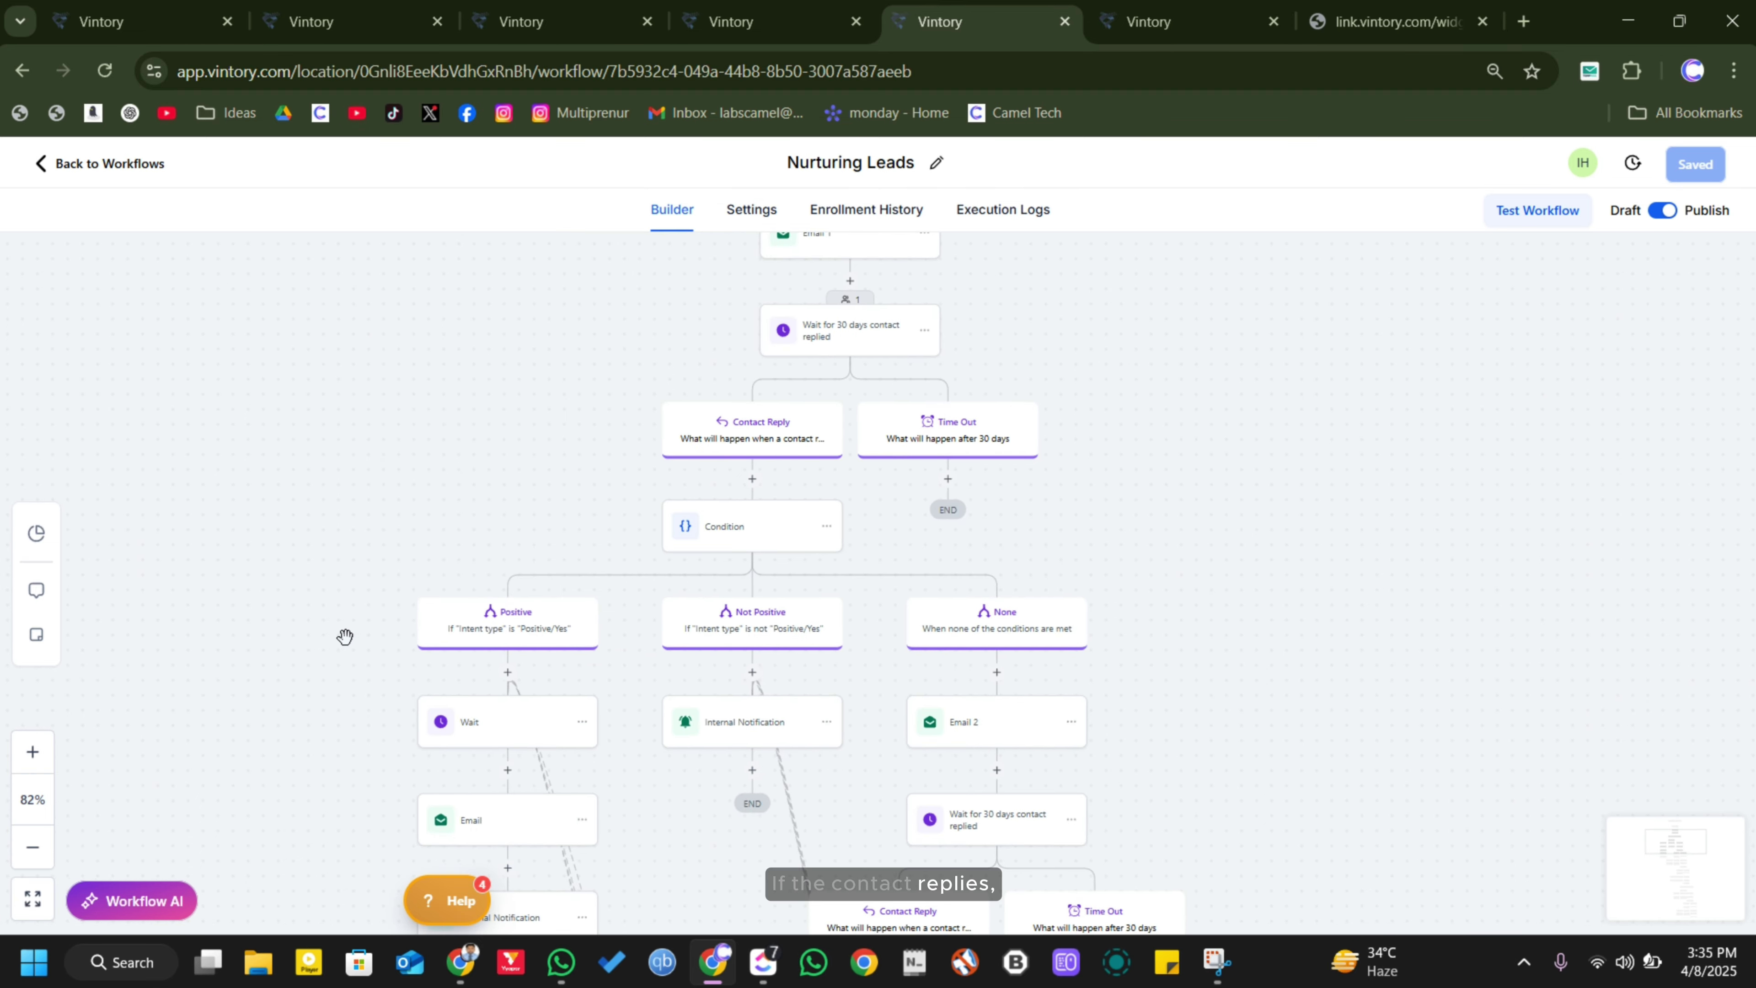
scroll(345, 635, "down", 4)
scroll(340, 570, "down", 1)
scroll(353, 470, "up", 5)
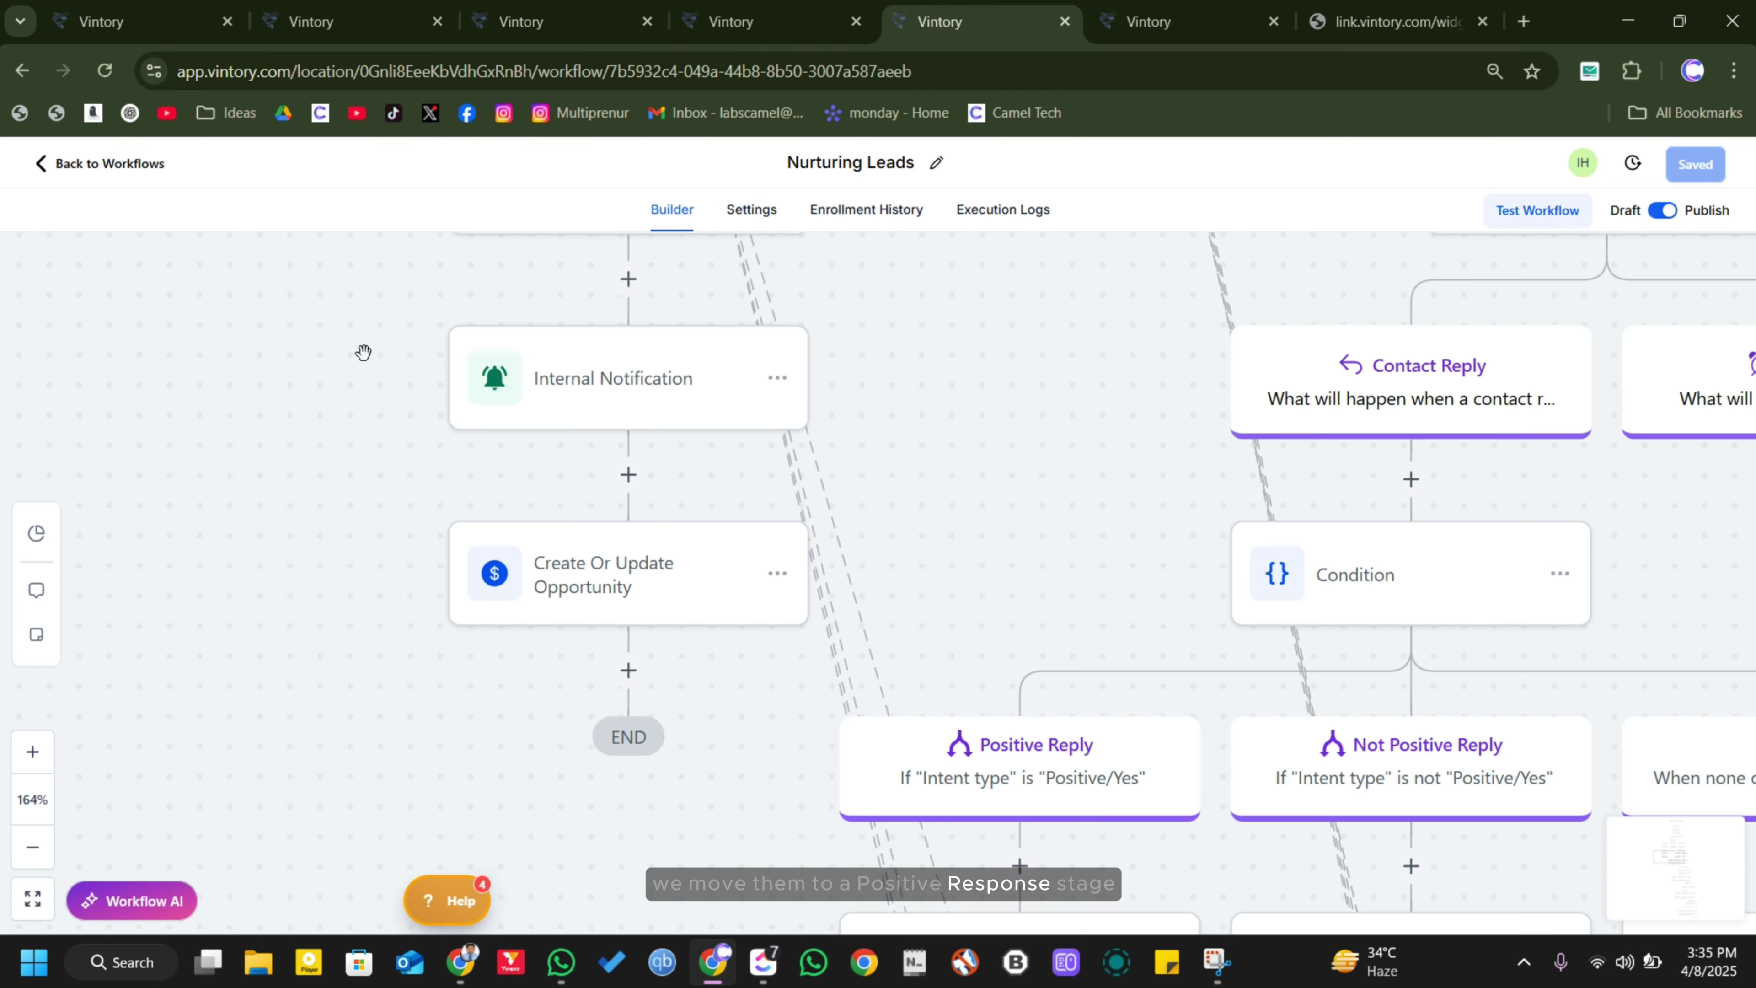
scroll(504, 477, "down", 2)
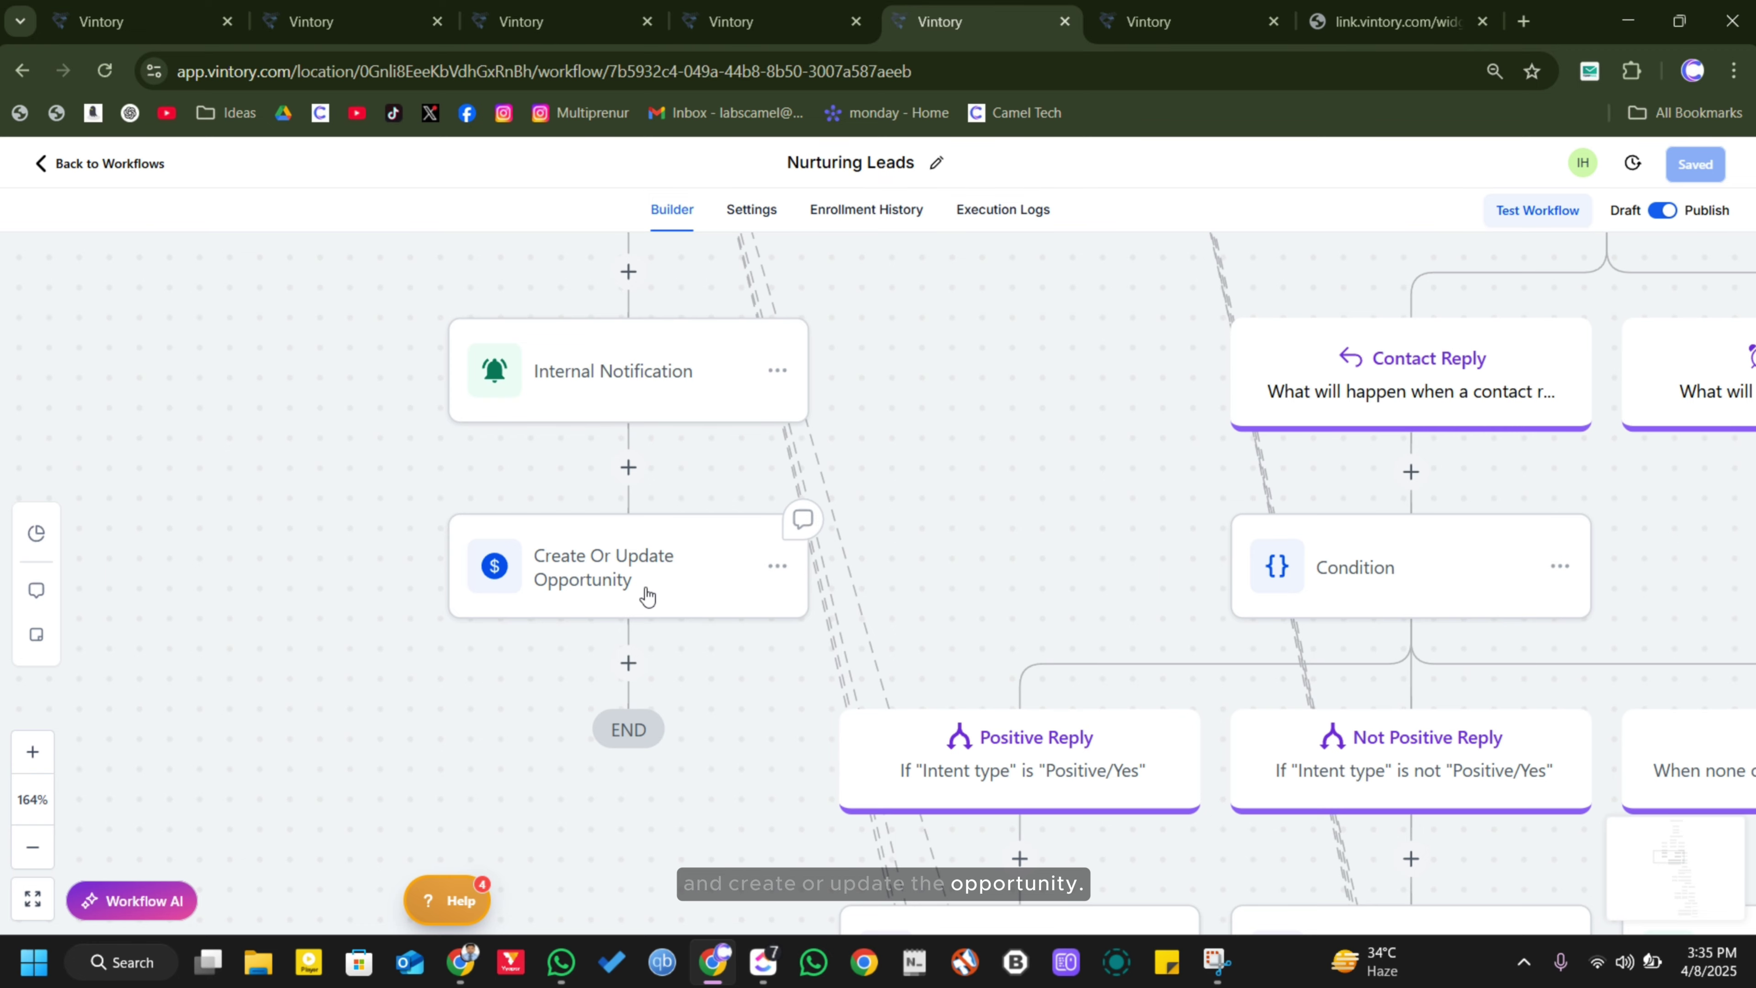
scroll(384, 462, "down", 1)
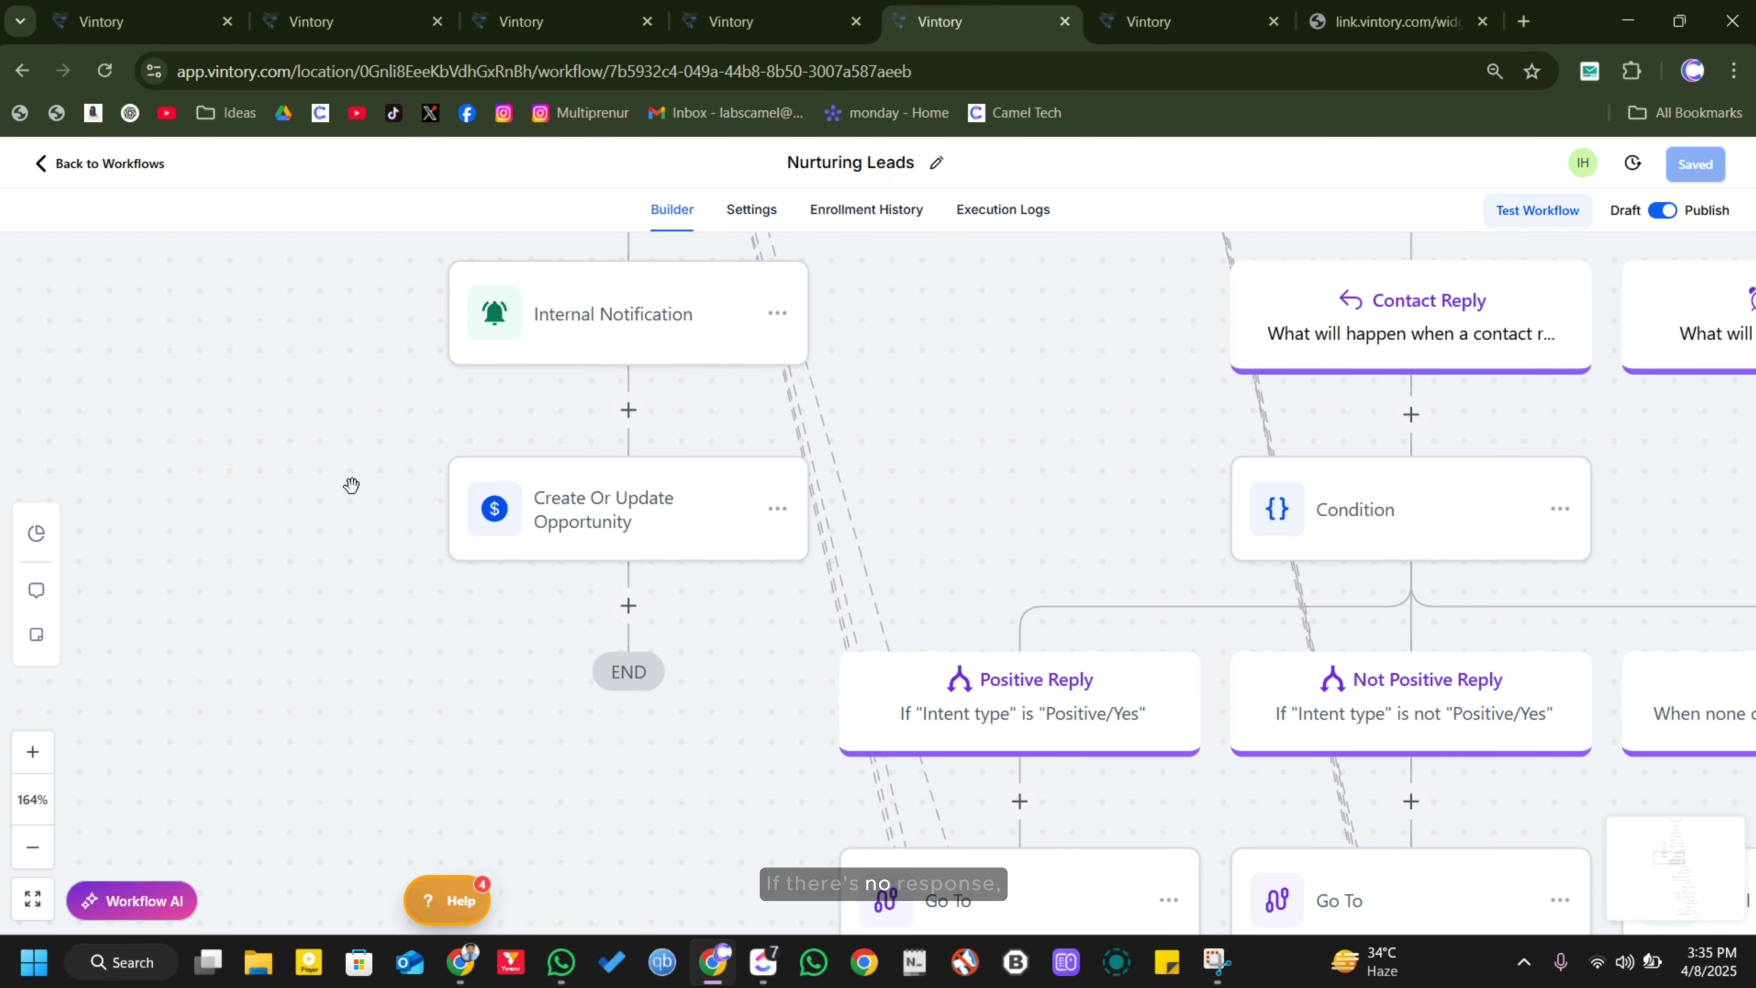
Follow the None branches of Nurturing Leads through the repeated emails and 30-day waits to the workflow's end
scroll(352, 484, "down", 5)
scroll(419, 690, "down", 2)
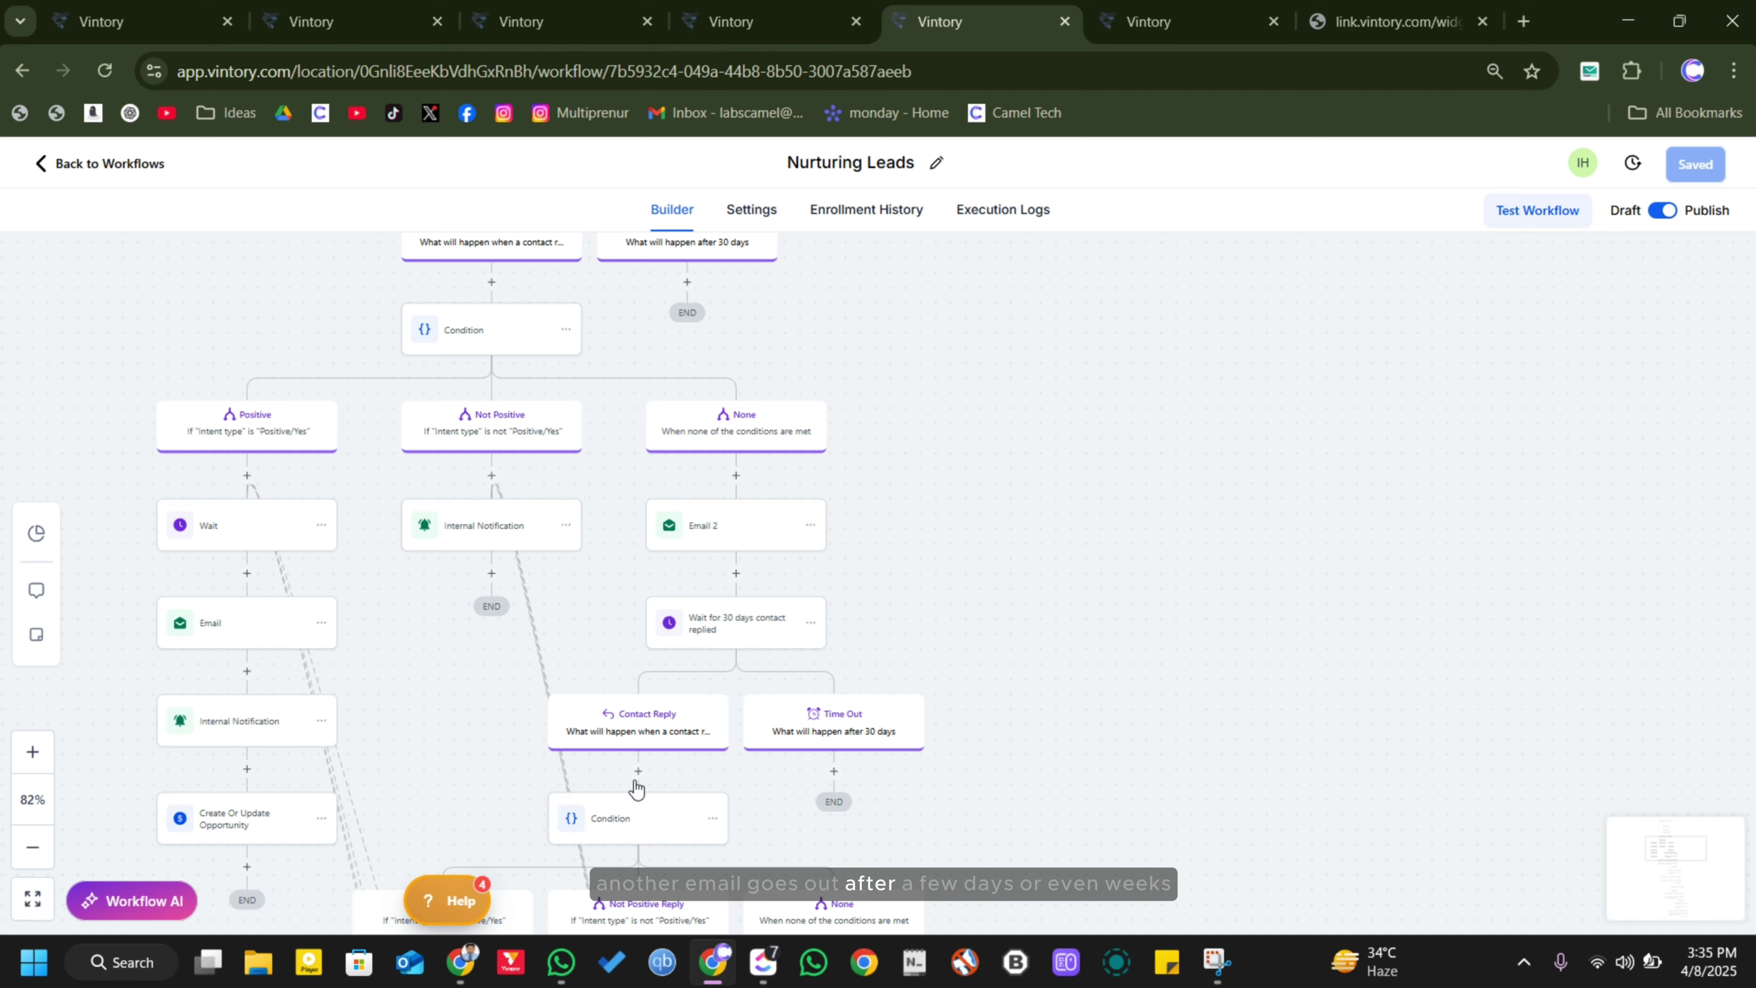
scroll(1033, 429, "down", 6)
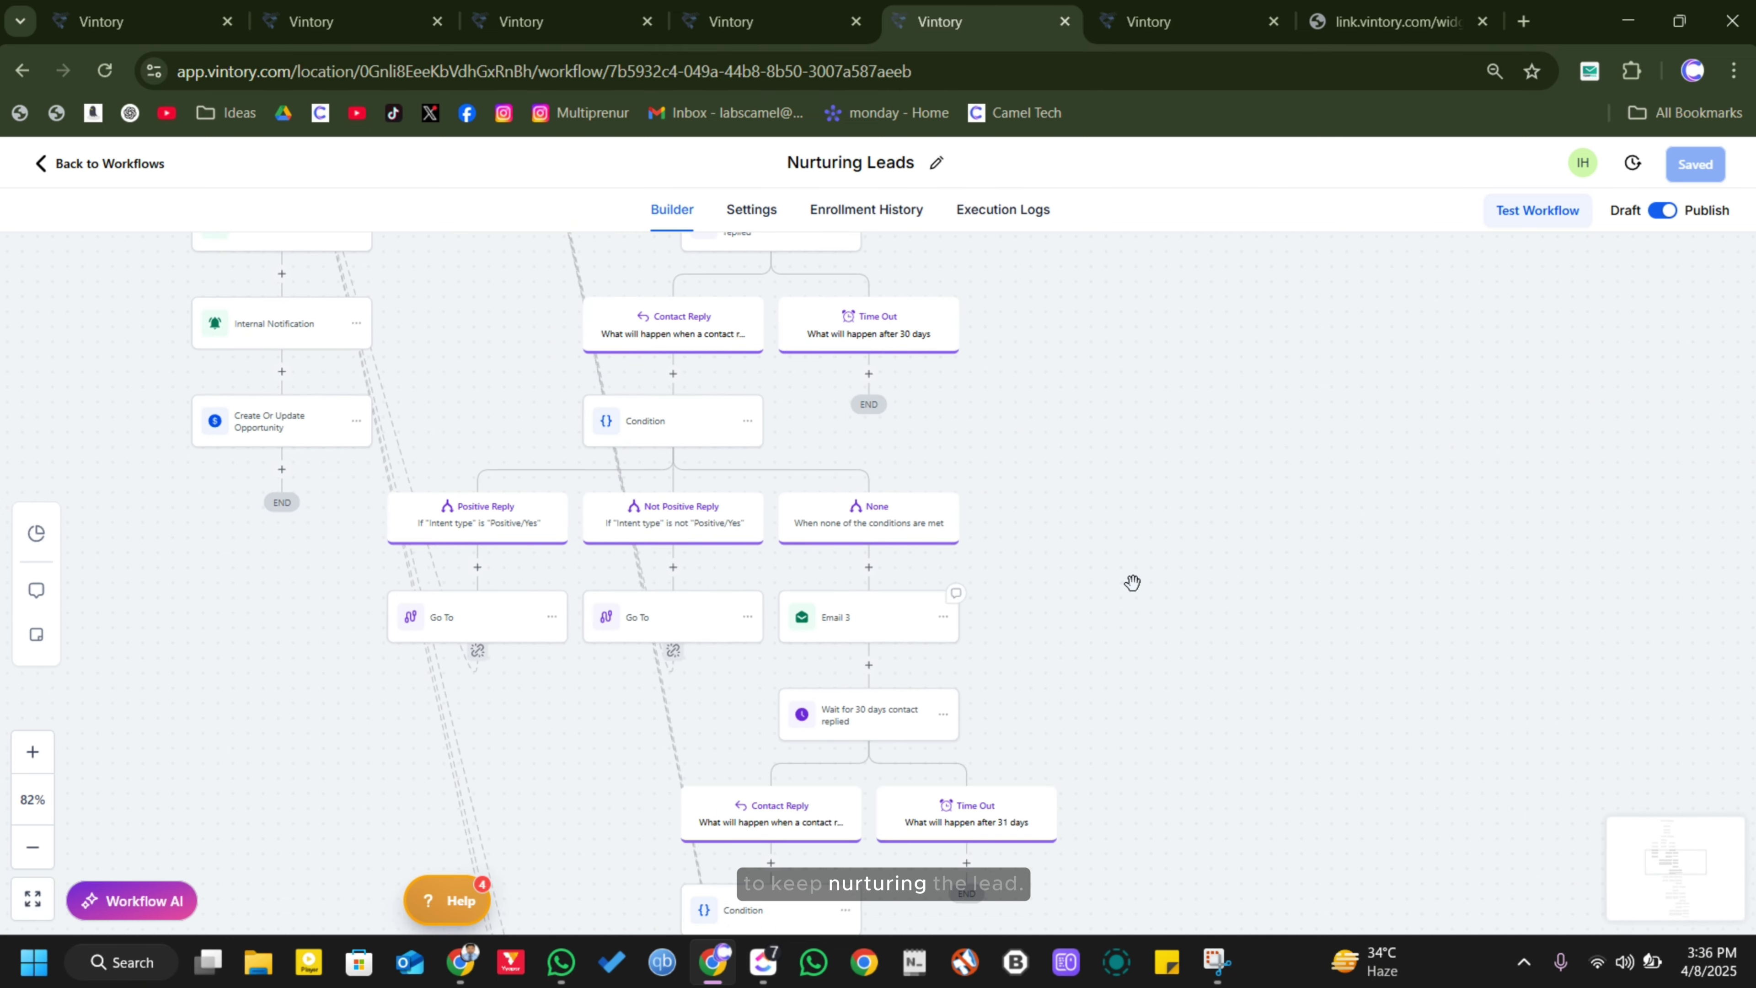
scroll(1137, 554, "down", 3)
scroll(1113, 560, "down", 6)
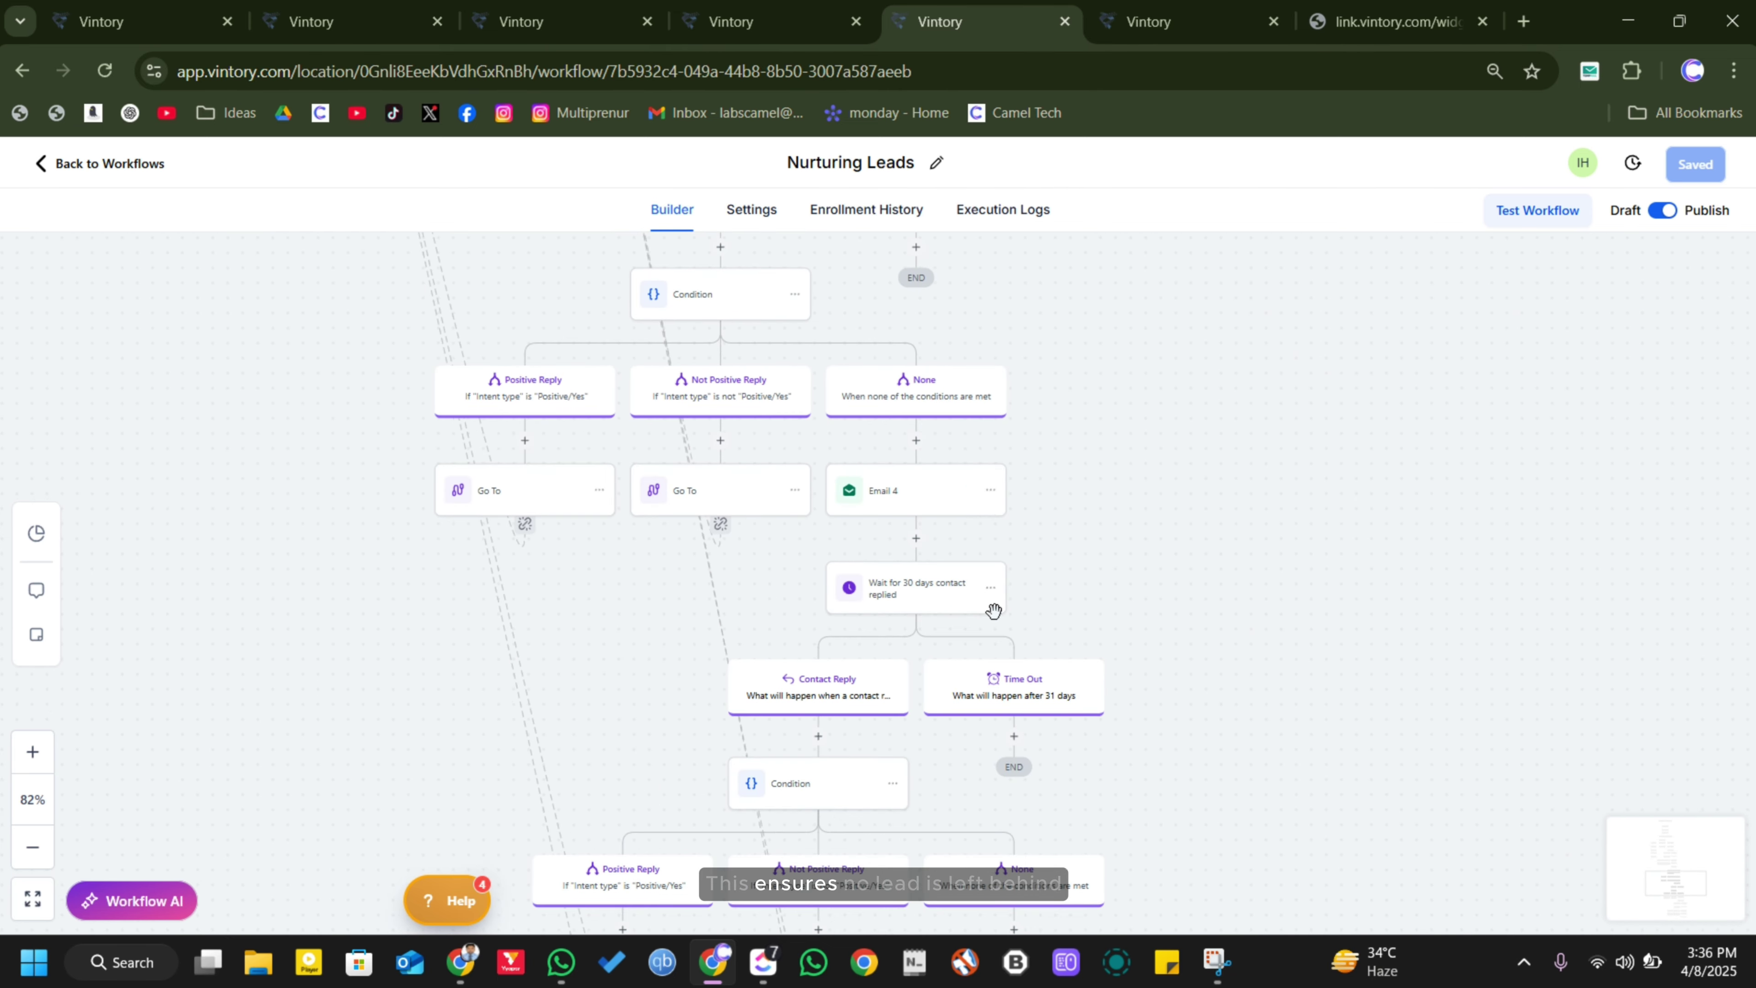
scroll(1260, 756, "down", 5)
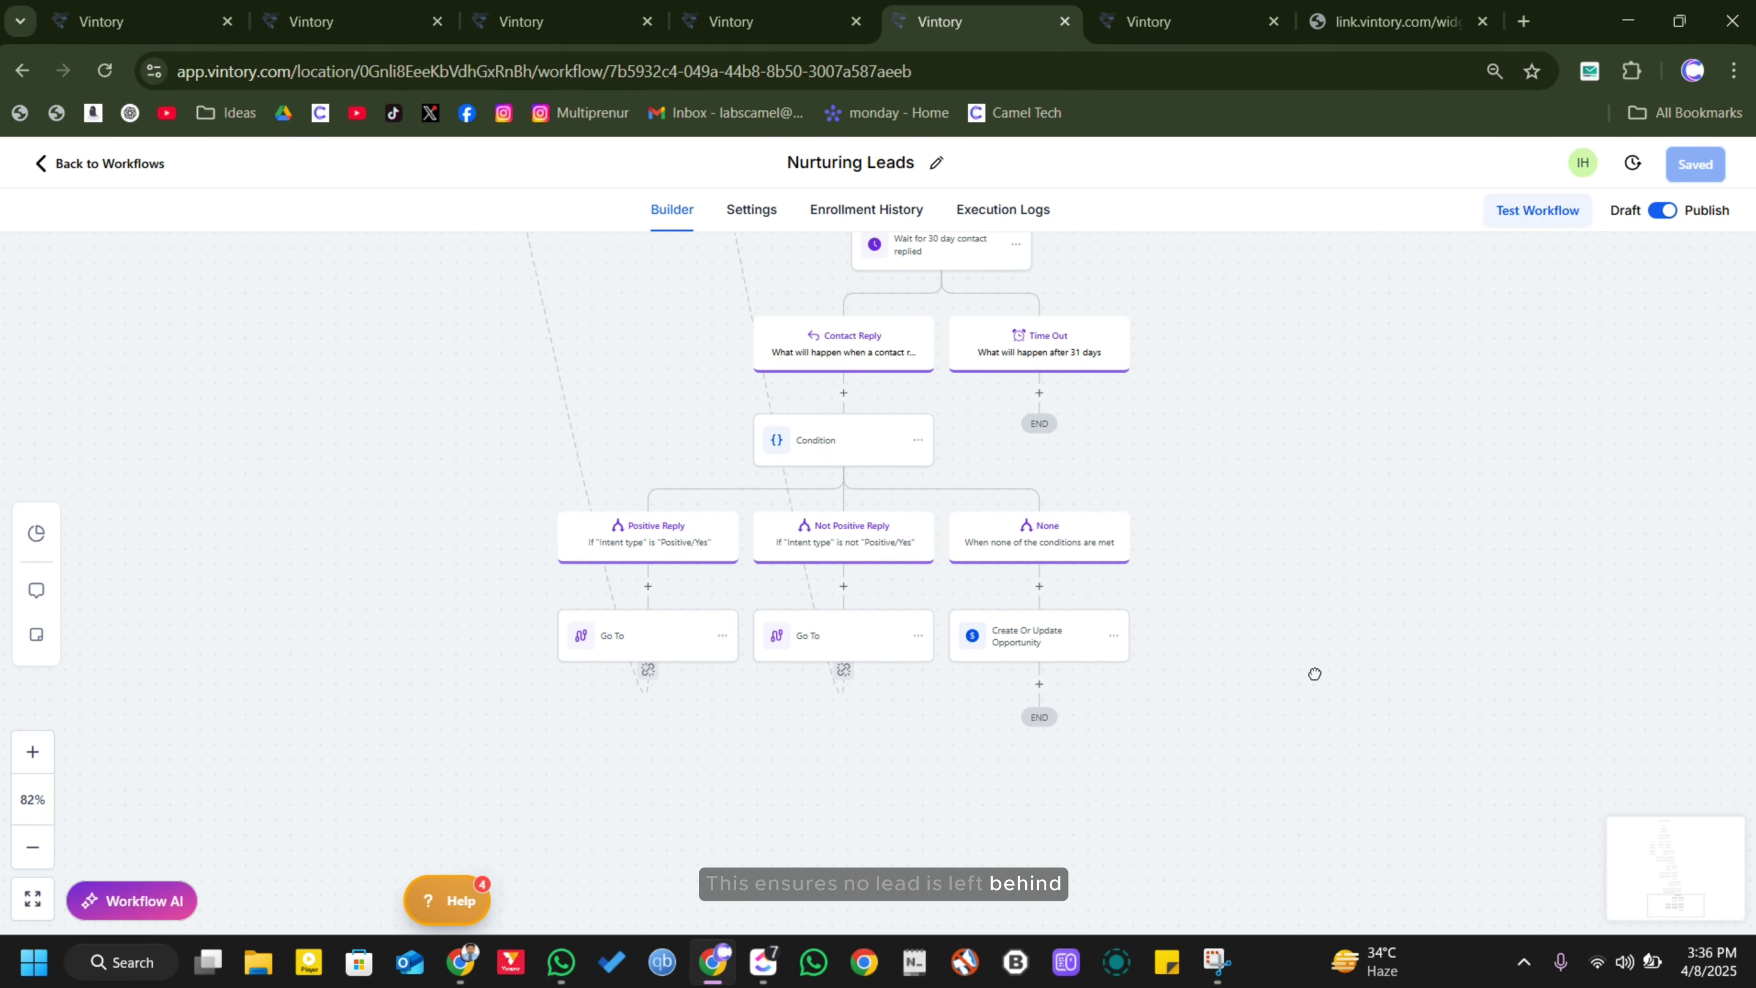
Open the Appointment Confirmation + Reminder workflow from the workflow list and review its confirmation, 24-hour and 1-hour reminder actions
left_click(55, 165)
left_click(698, 22)
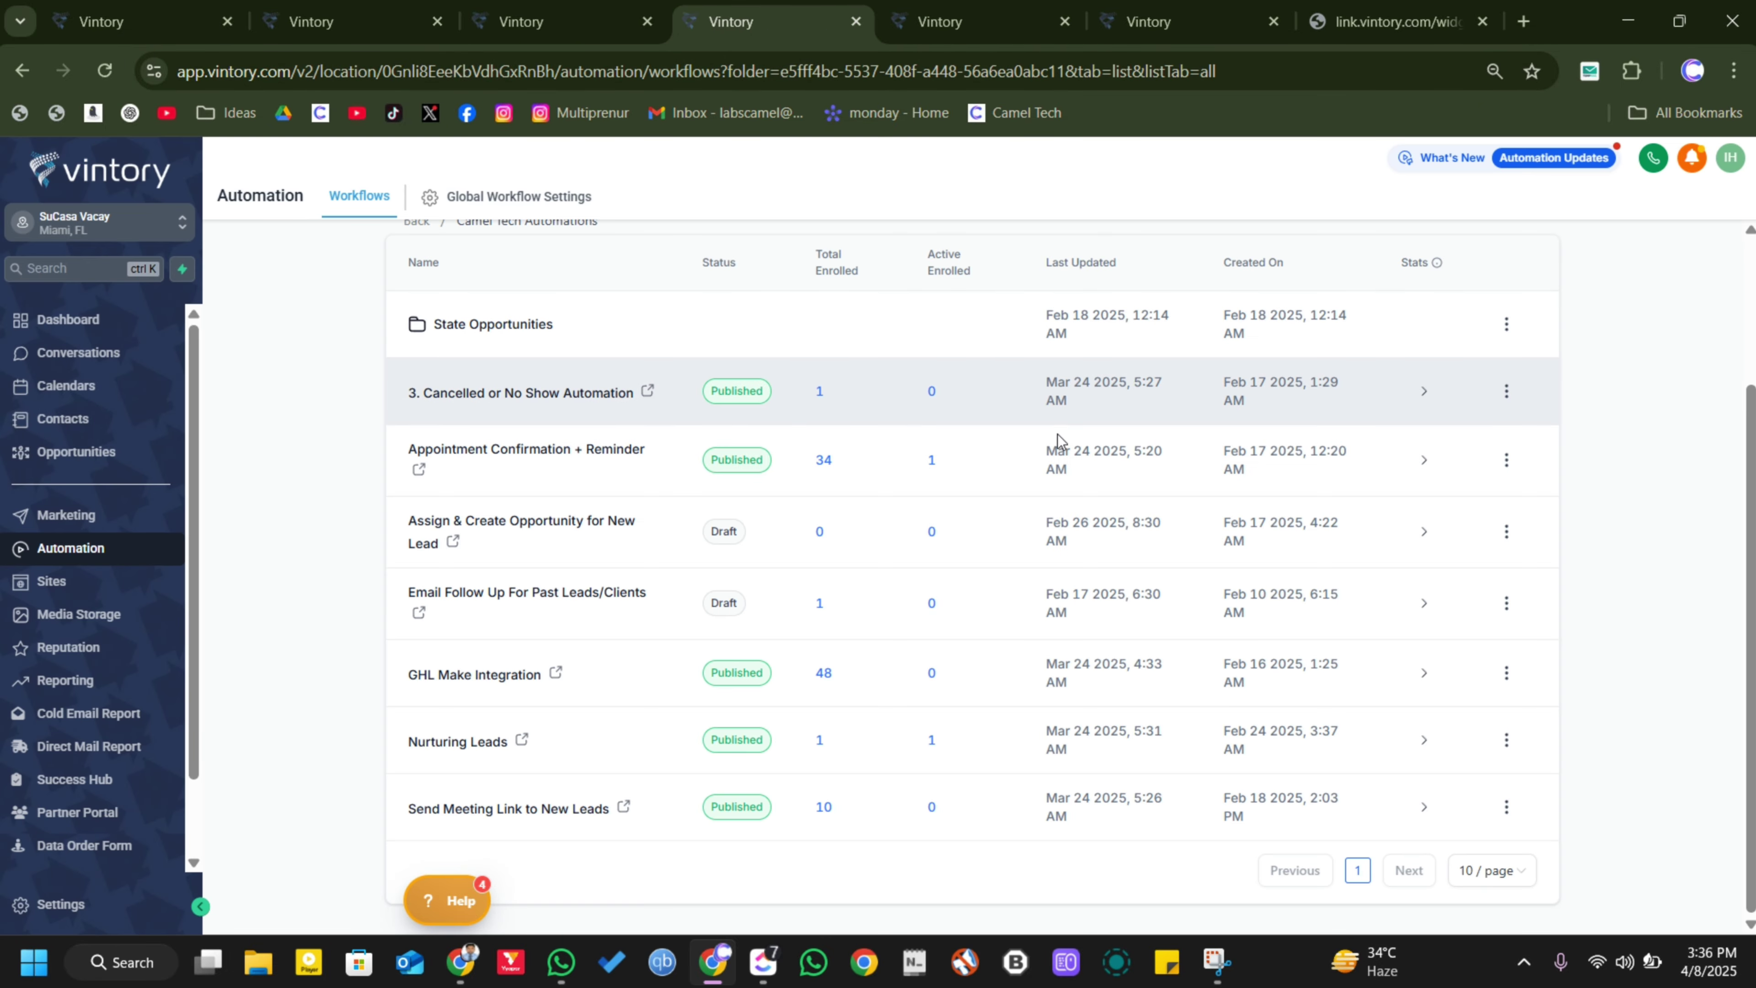
key("ctrl+Tab")
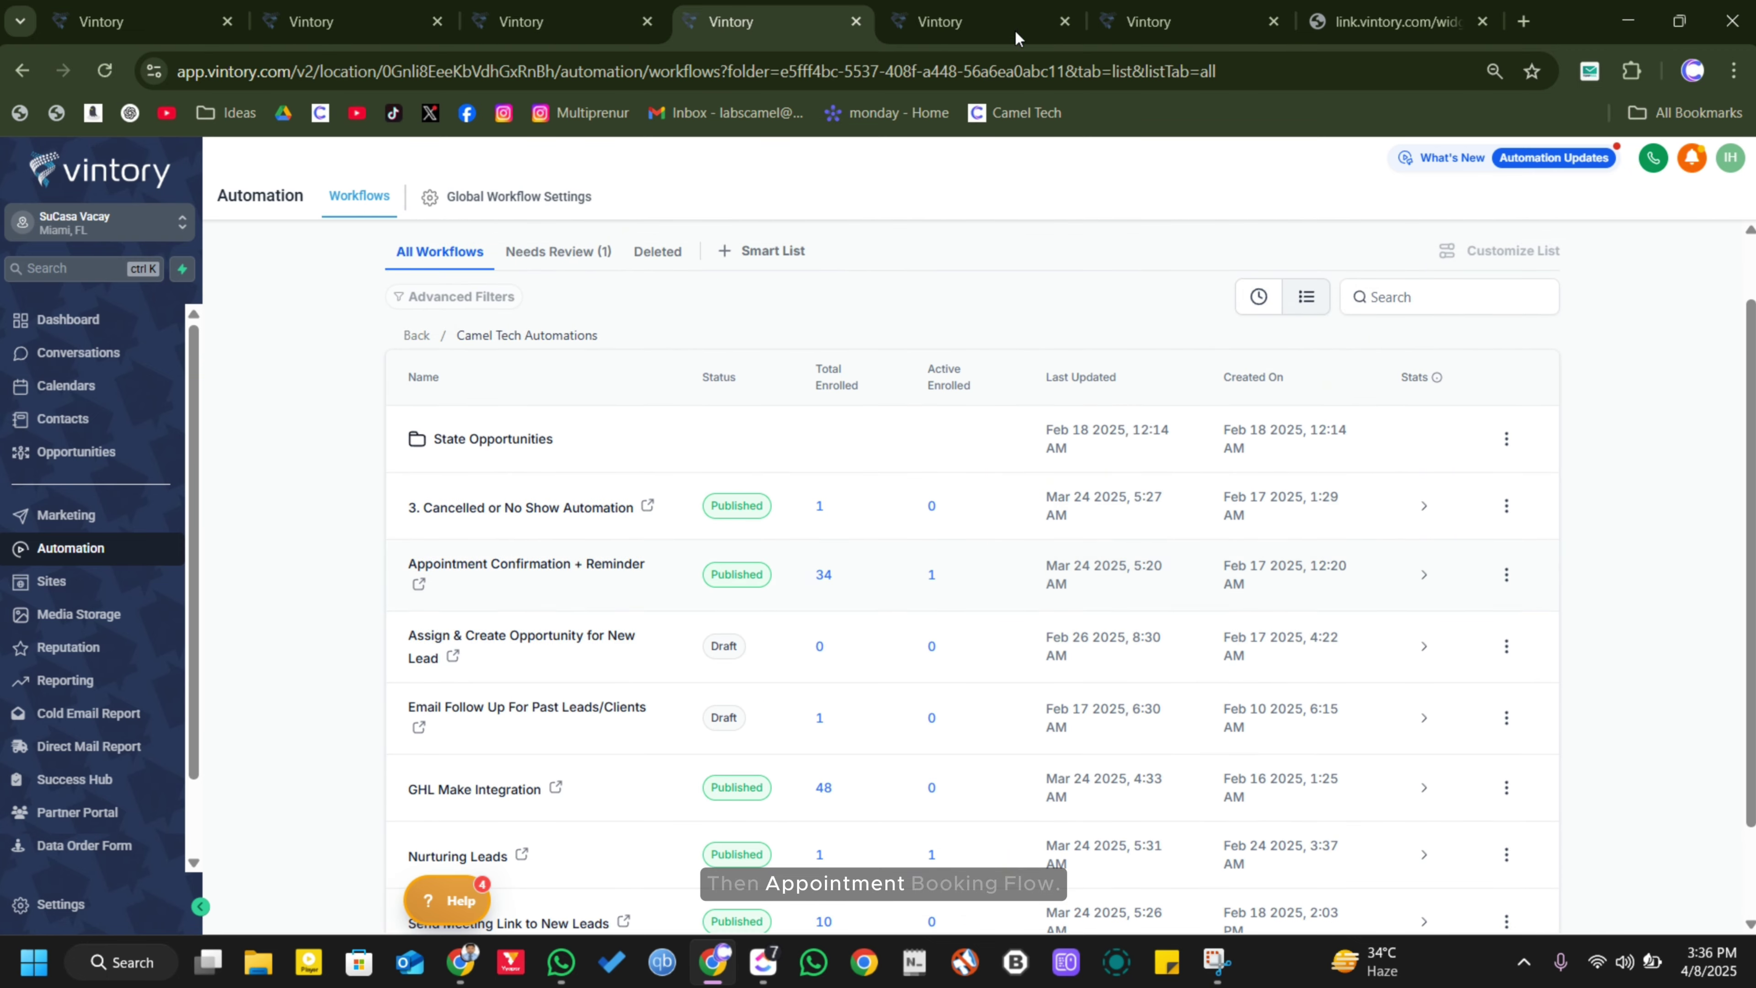
left_click(482, 648)
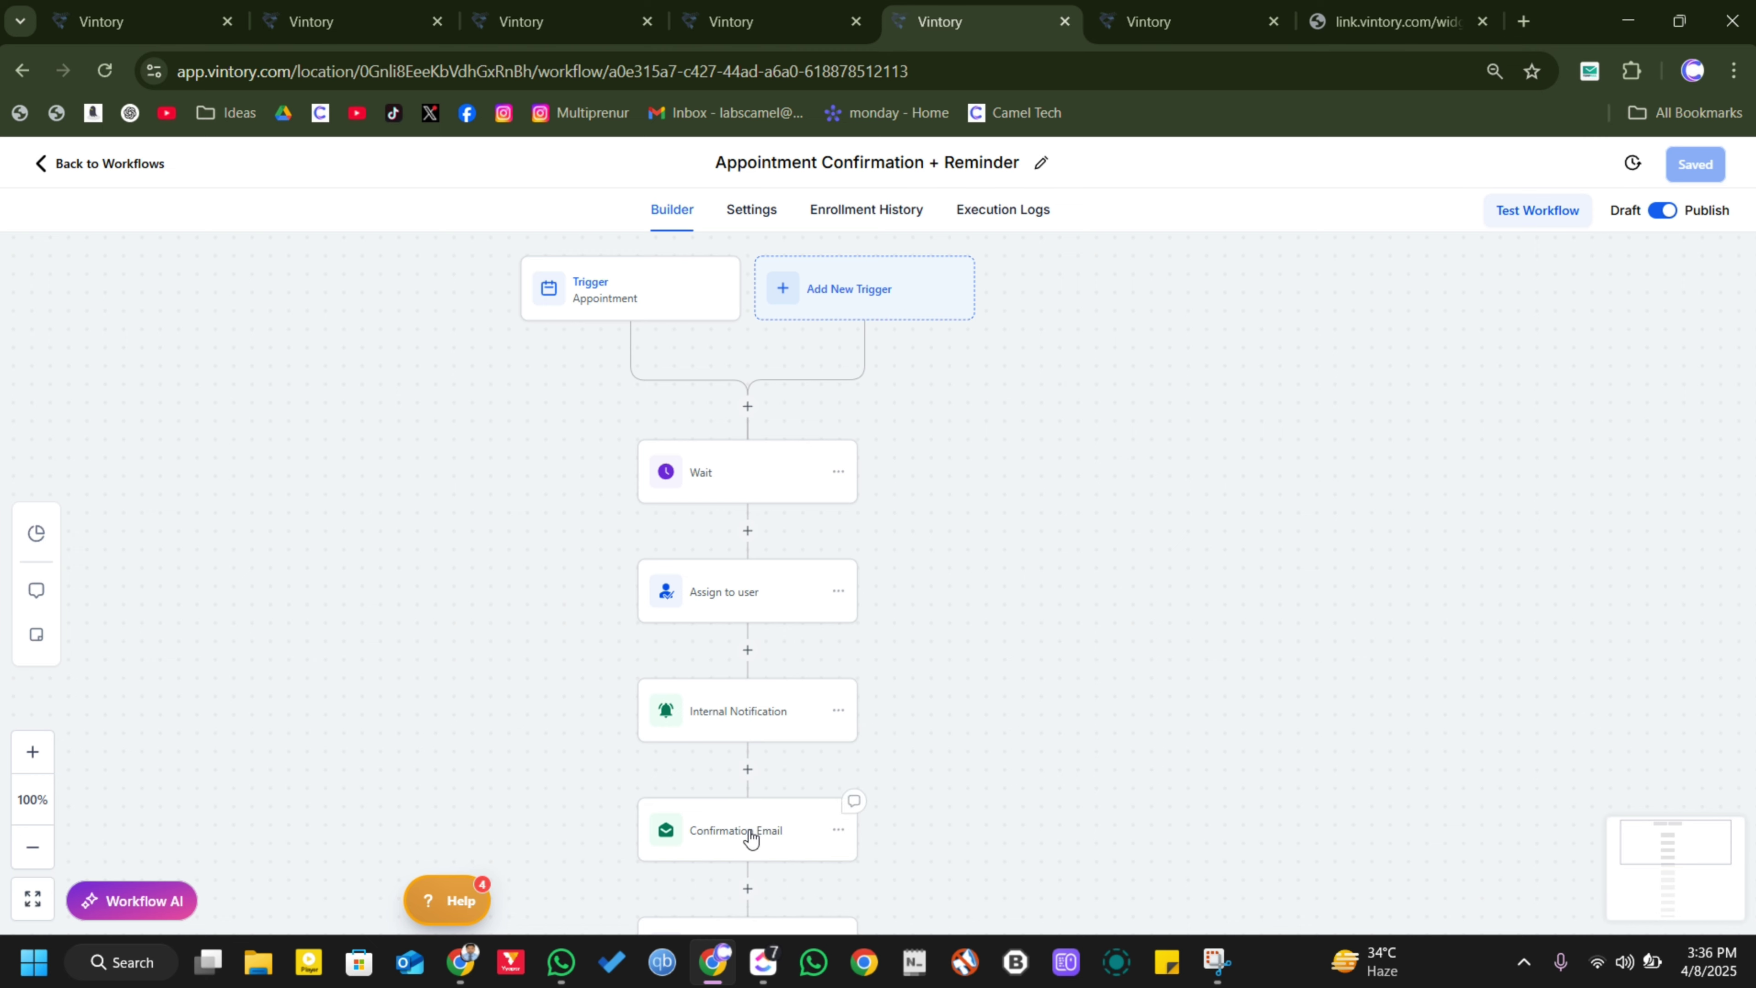
left_click_drag(1180, 776, 1156, 420)
scroll(968, 753, "down", 3)
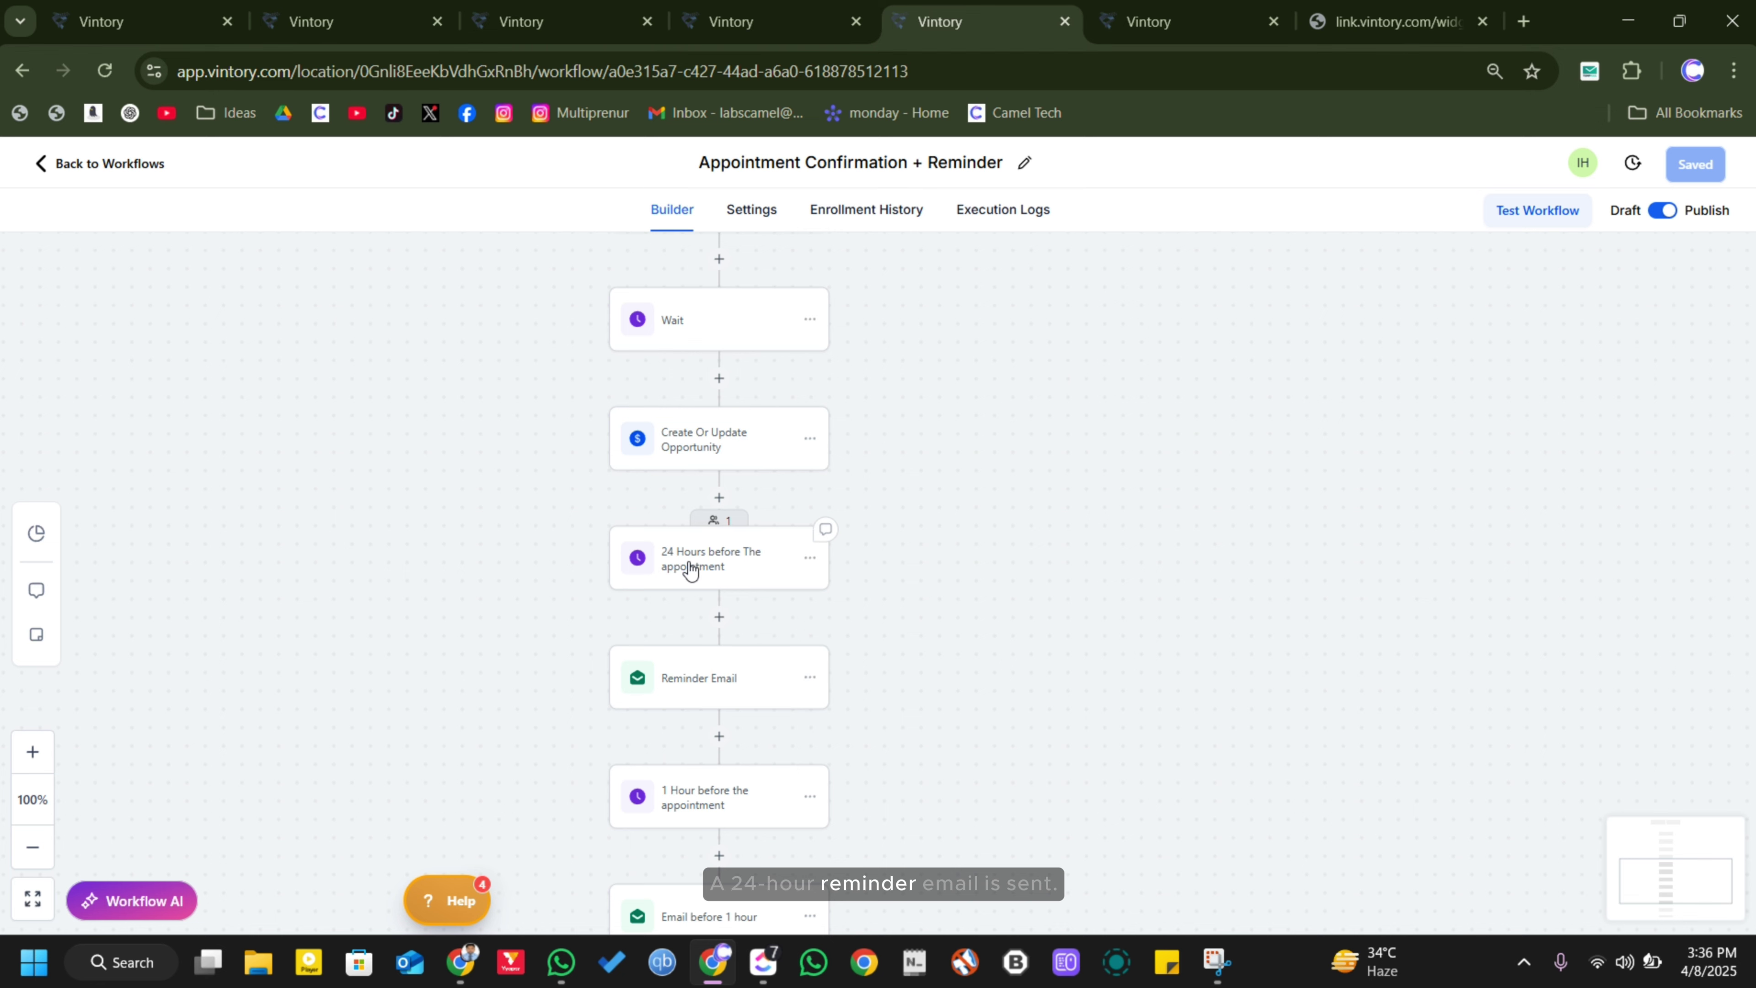
scroll(1175, 588, "down", 4)
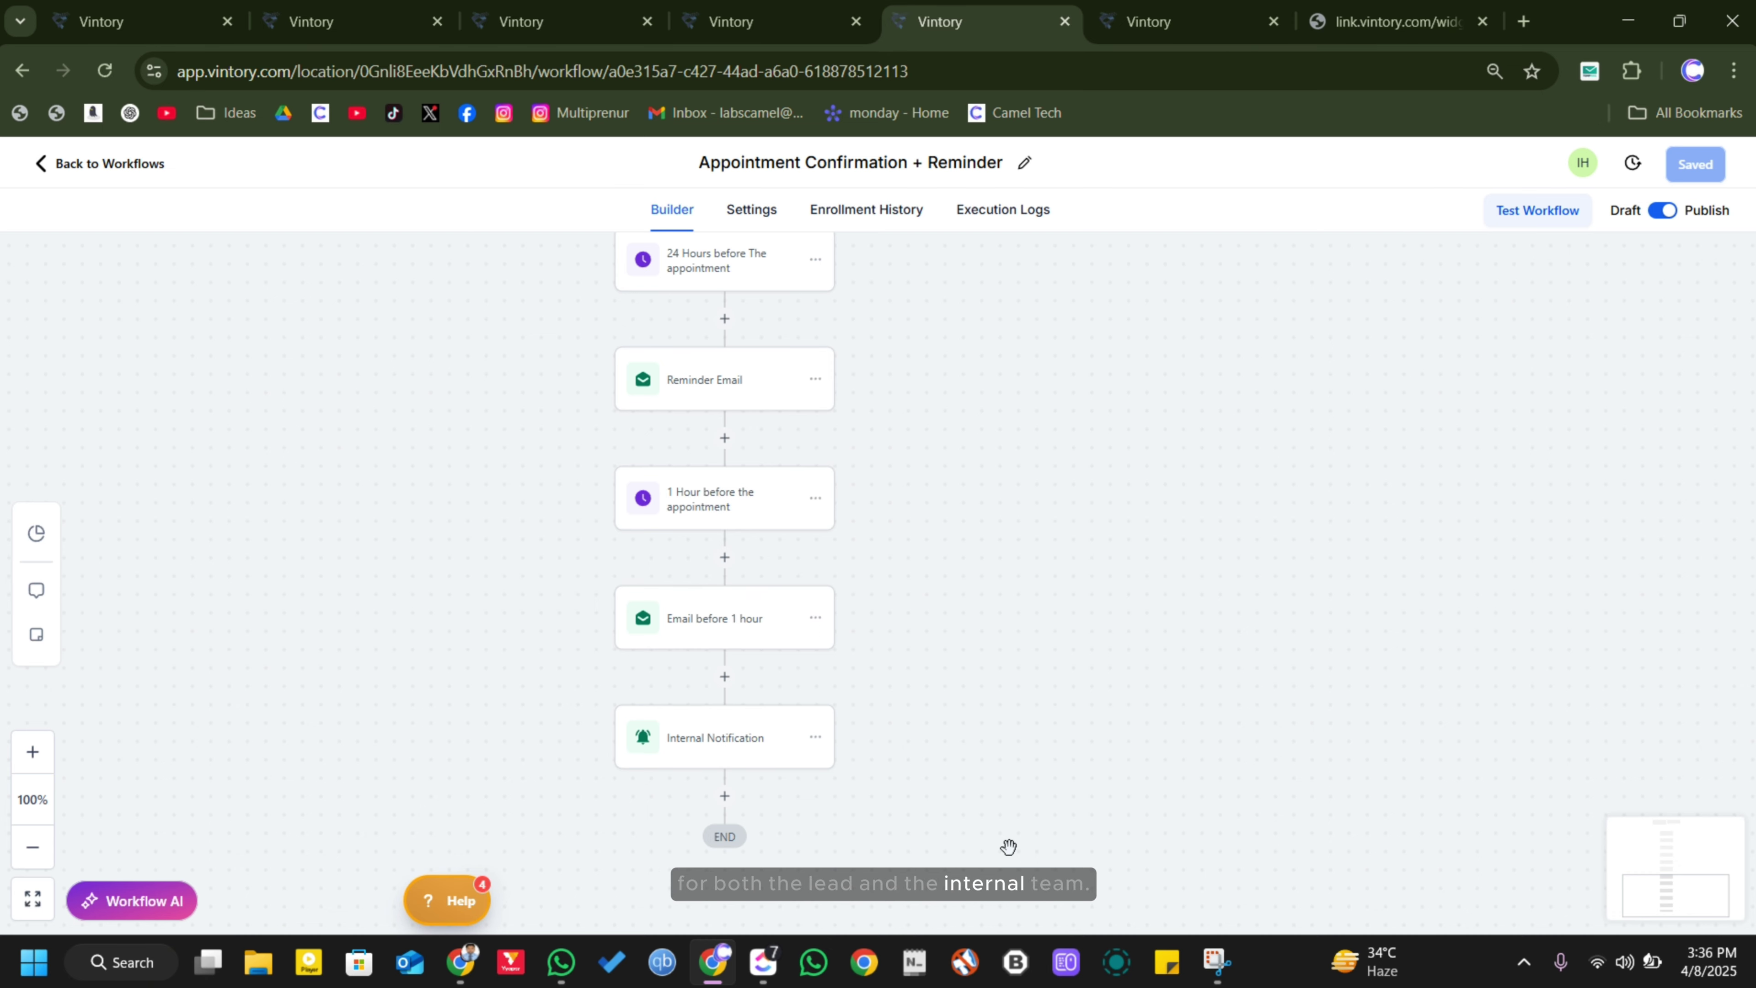
left_click_drag(1007, 843, 995, 533)
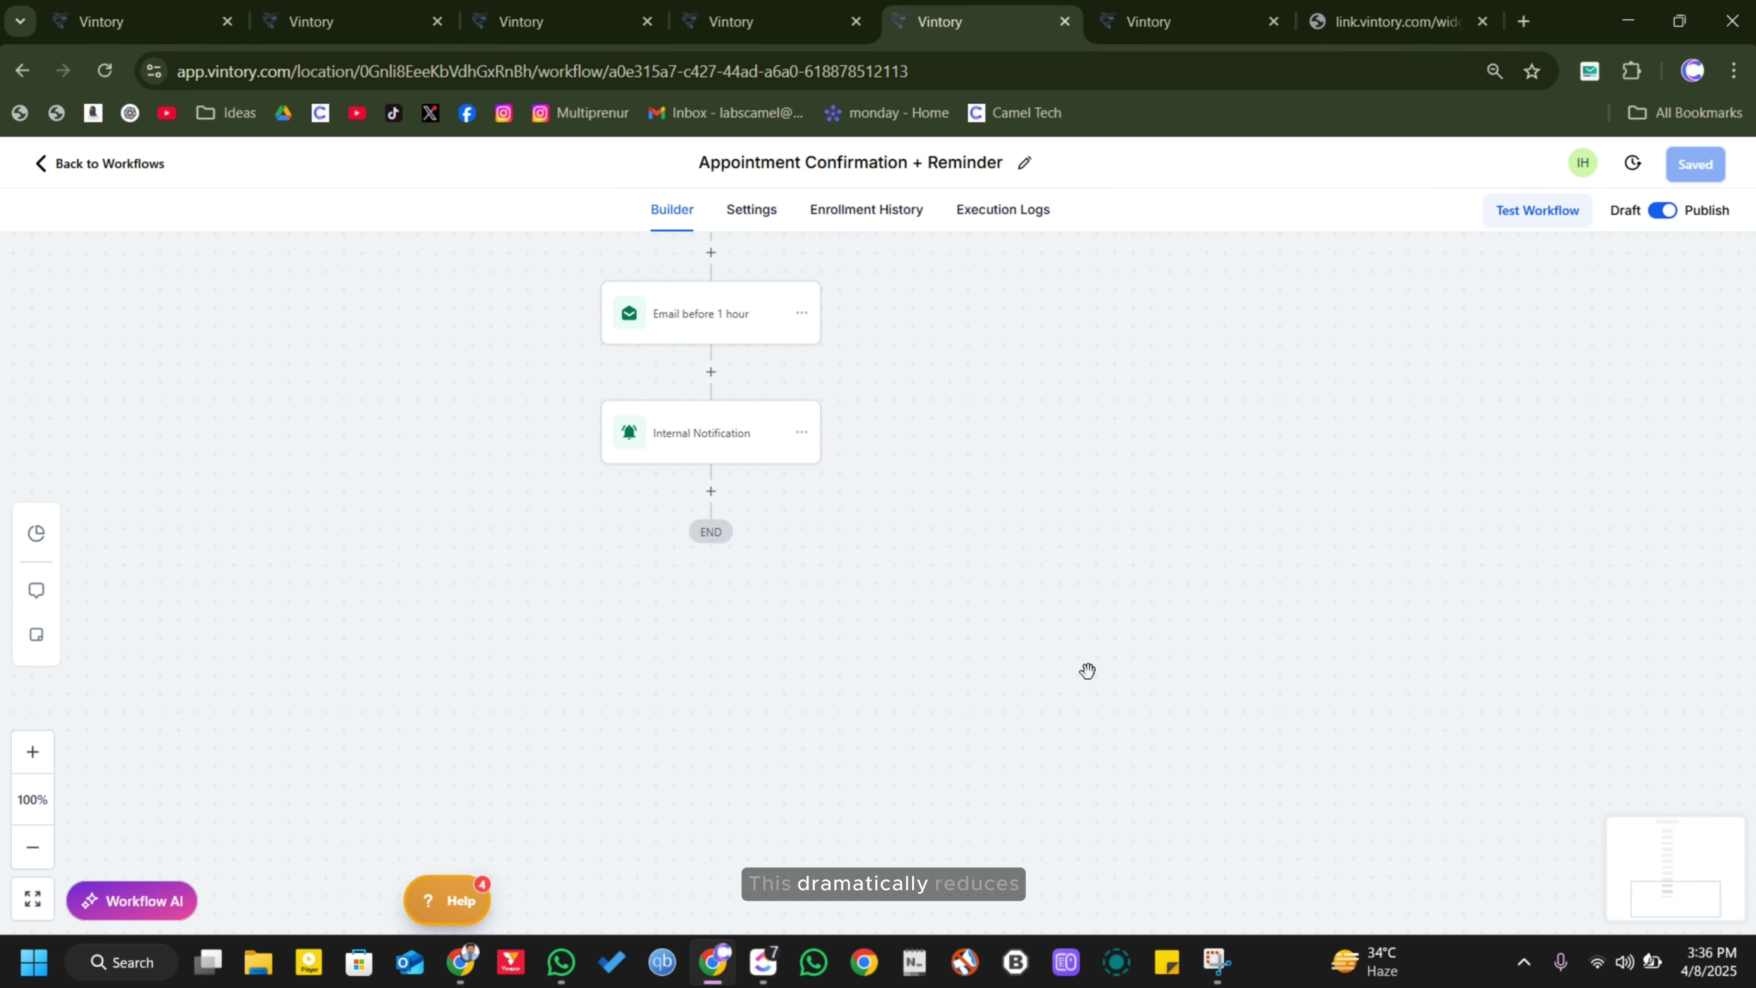
Open the 3. Cancelled or No Show Automation workflow and check the Appointment Cancelled stage on the Sales Pipeline board
left_click(77, 166)
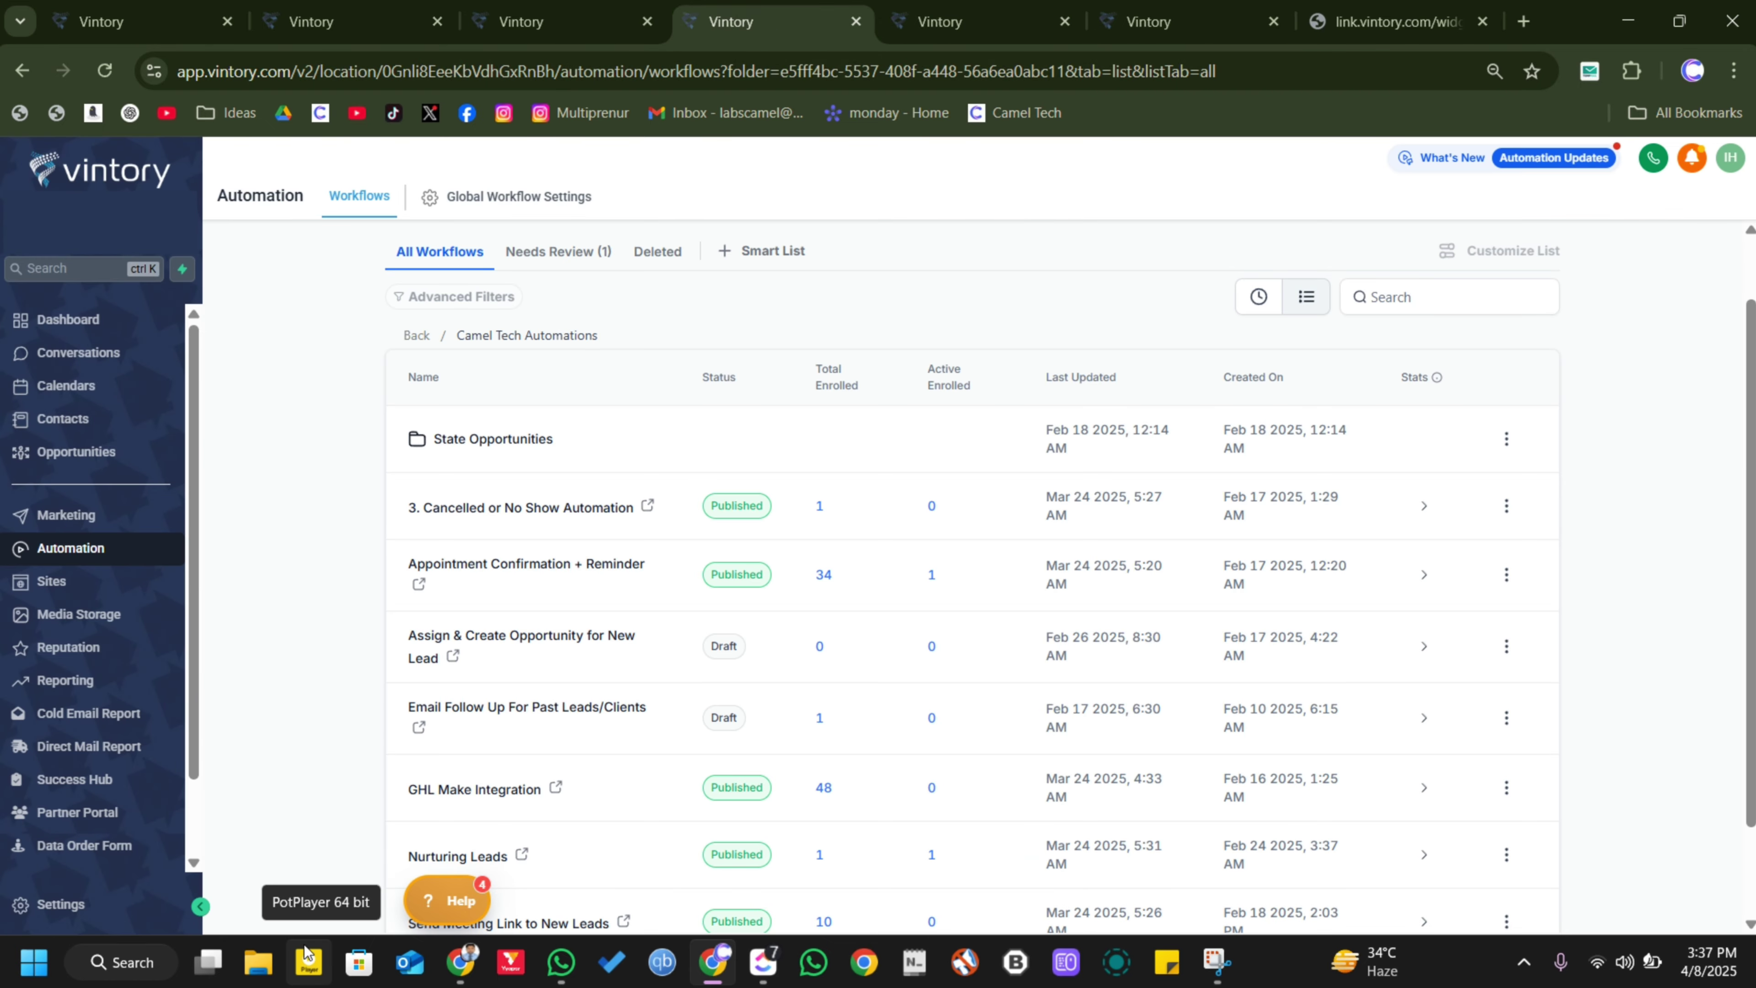
left_click(946, 7)
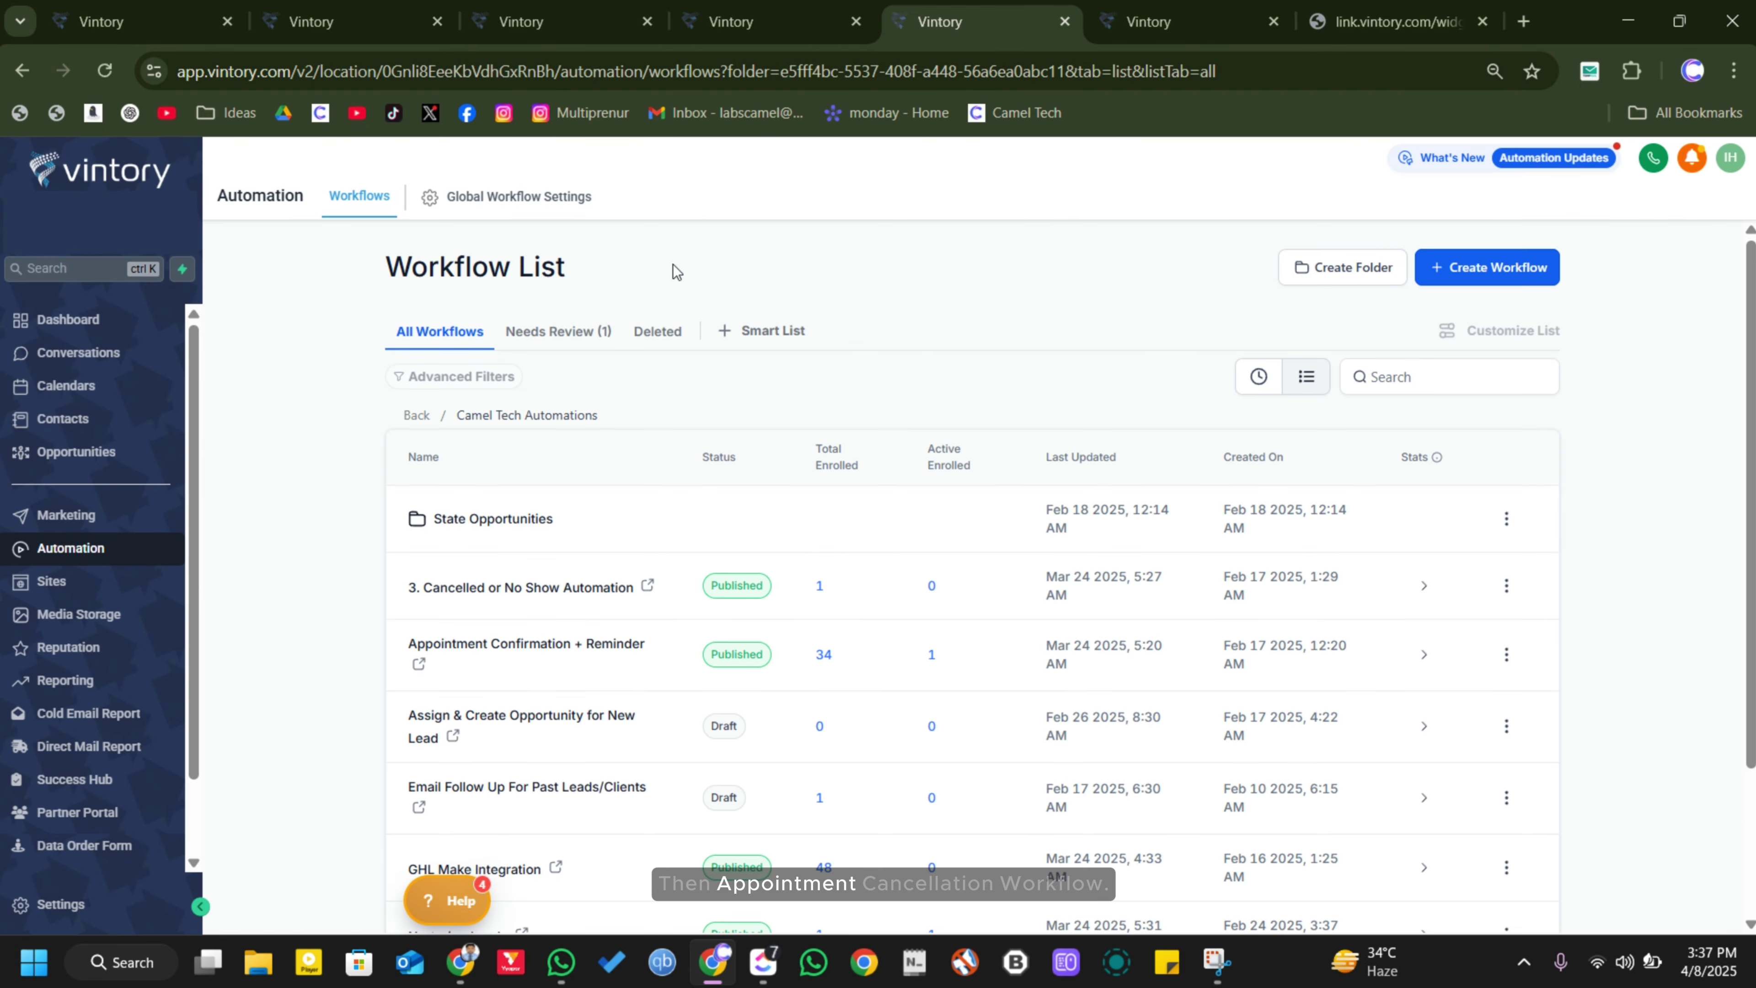
left_click(476, 596)
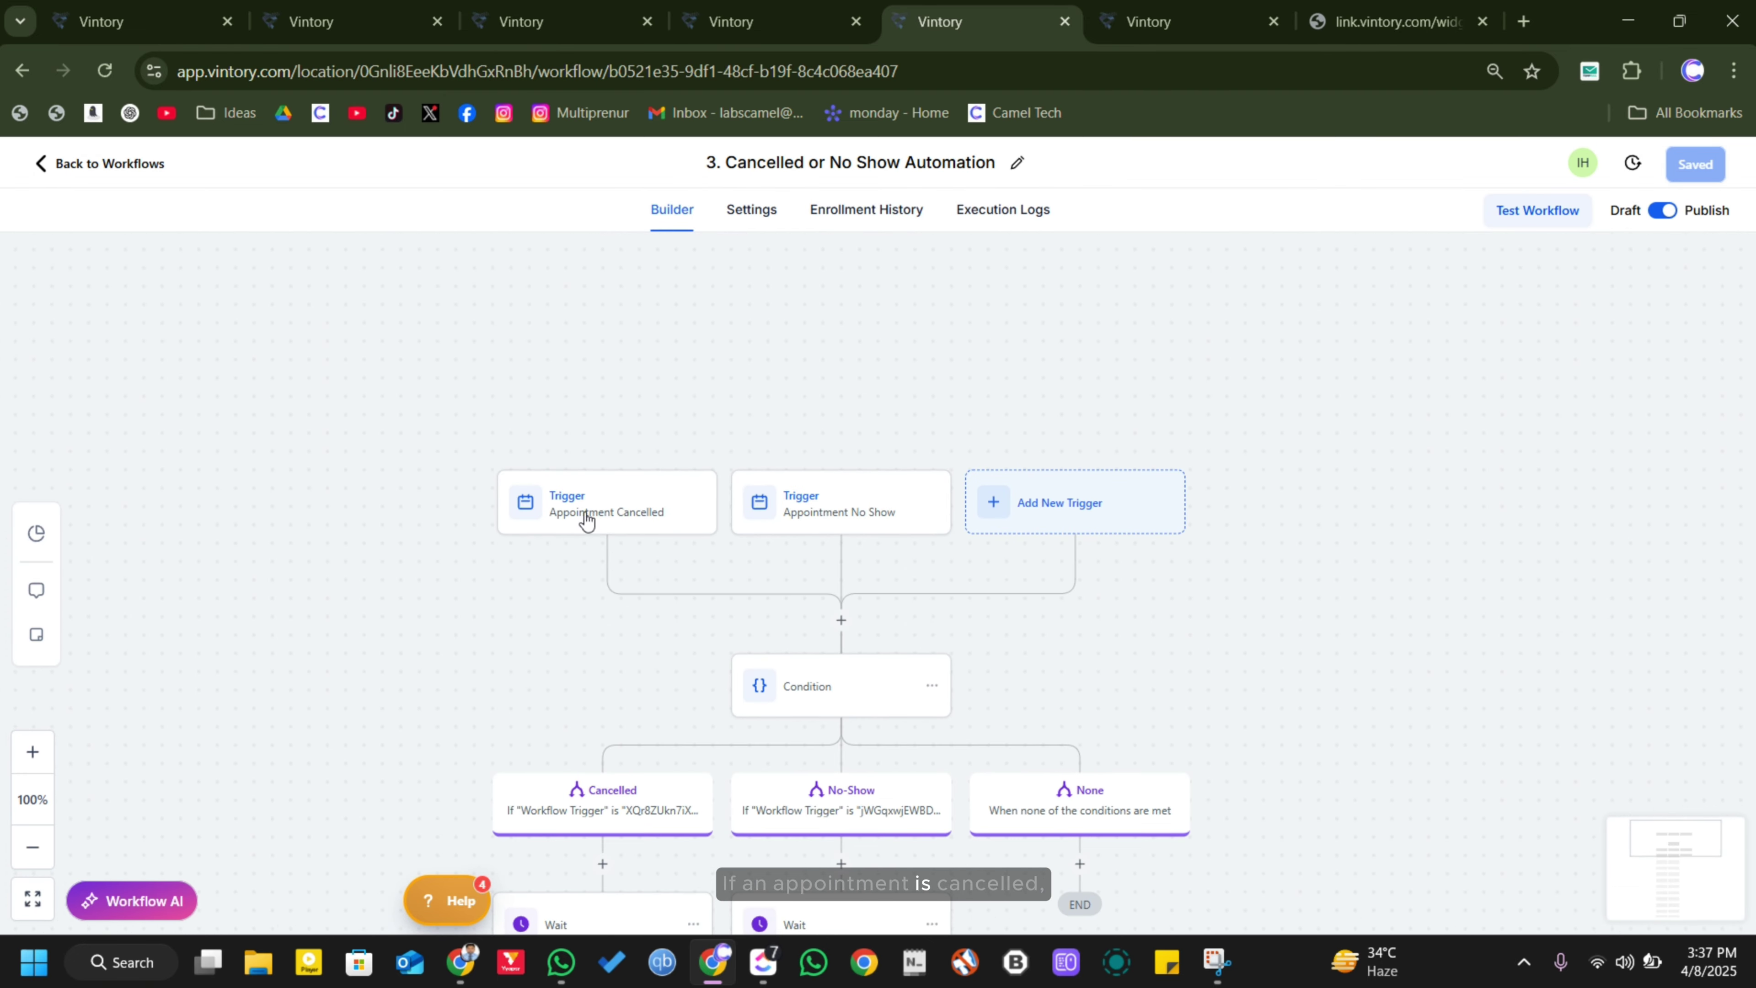
left_click(1173, 6)
left_click_drag(1132, 908, 1039, 908)
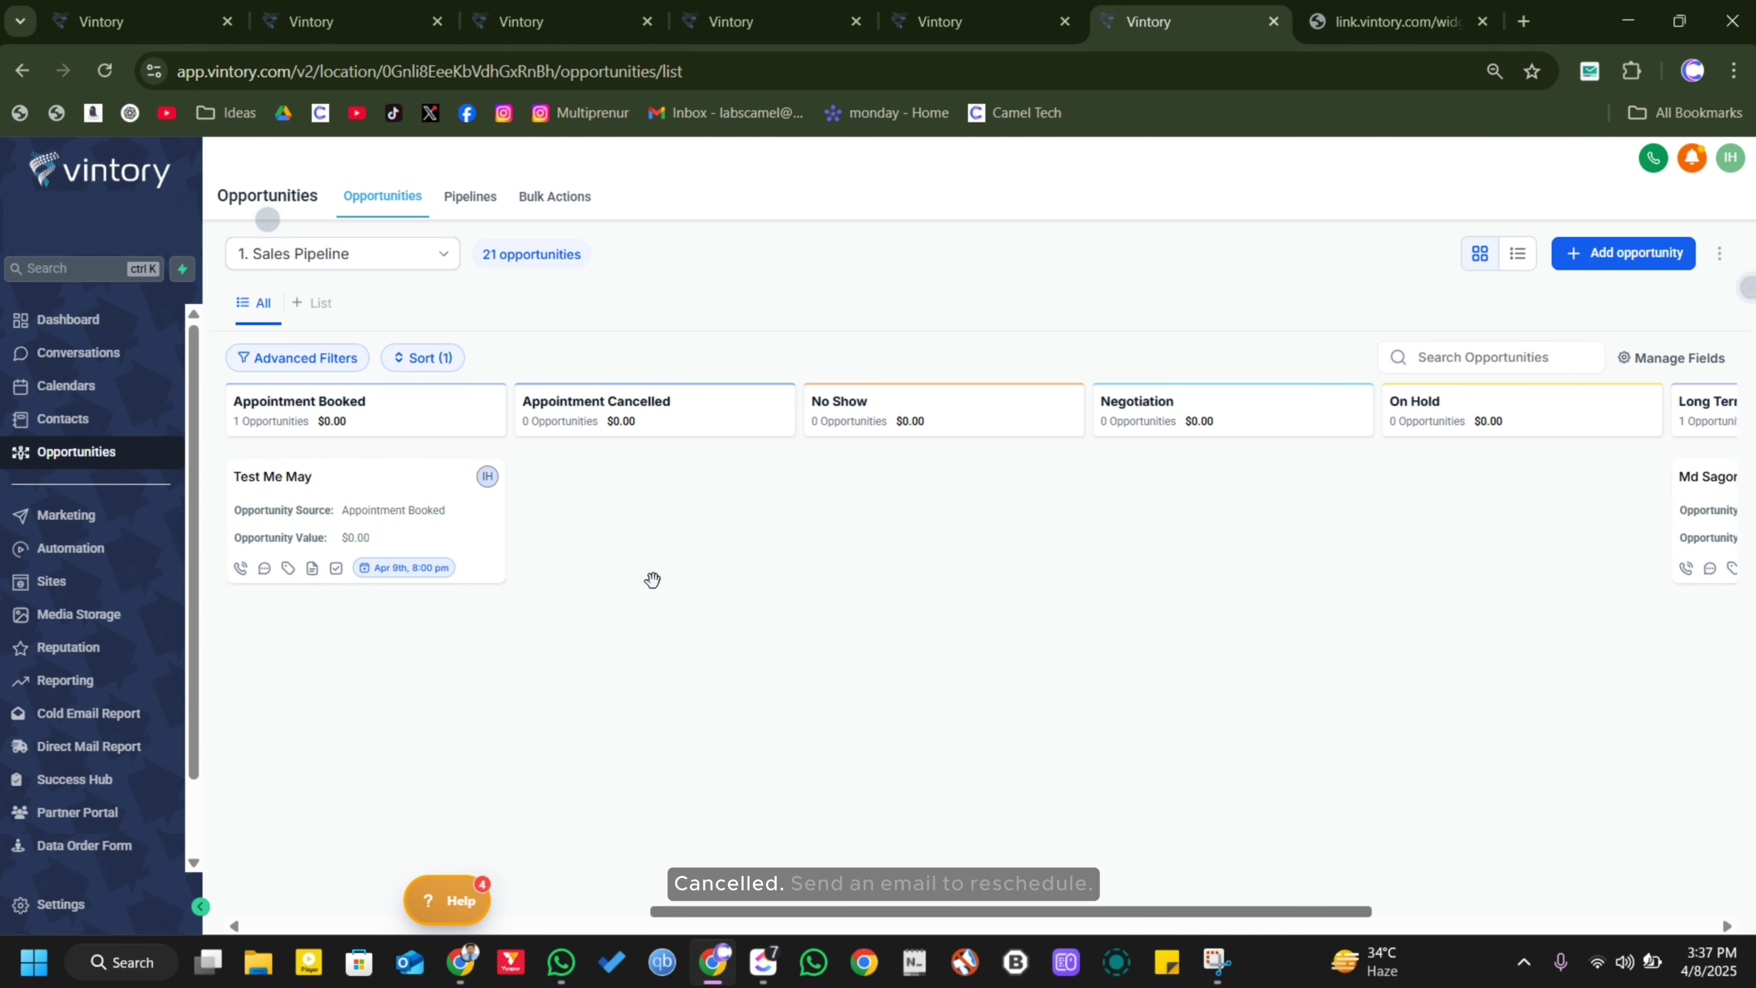
left_click(1047, 5)
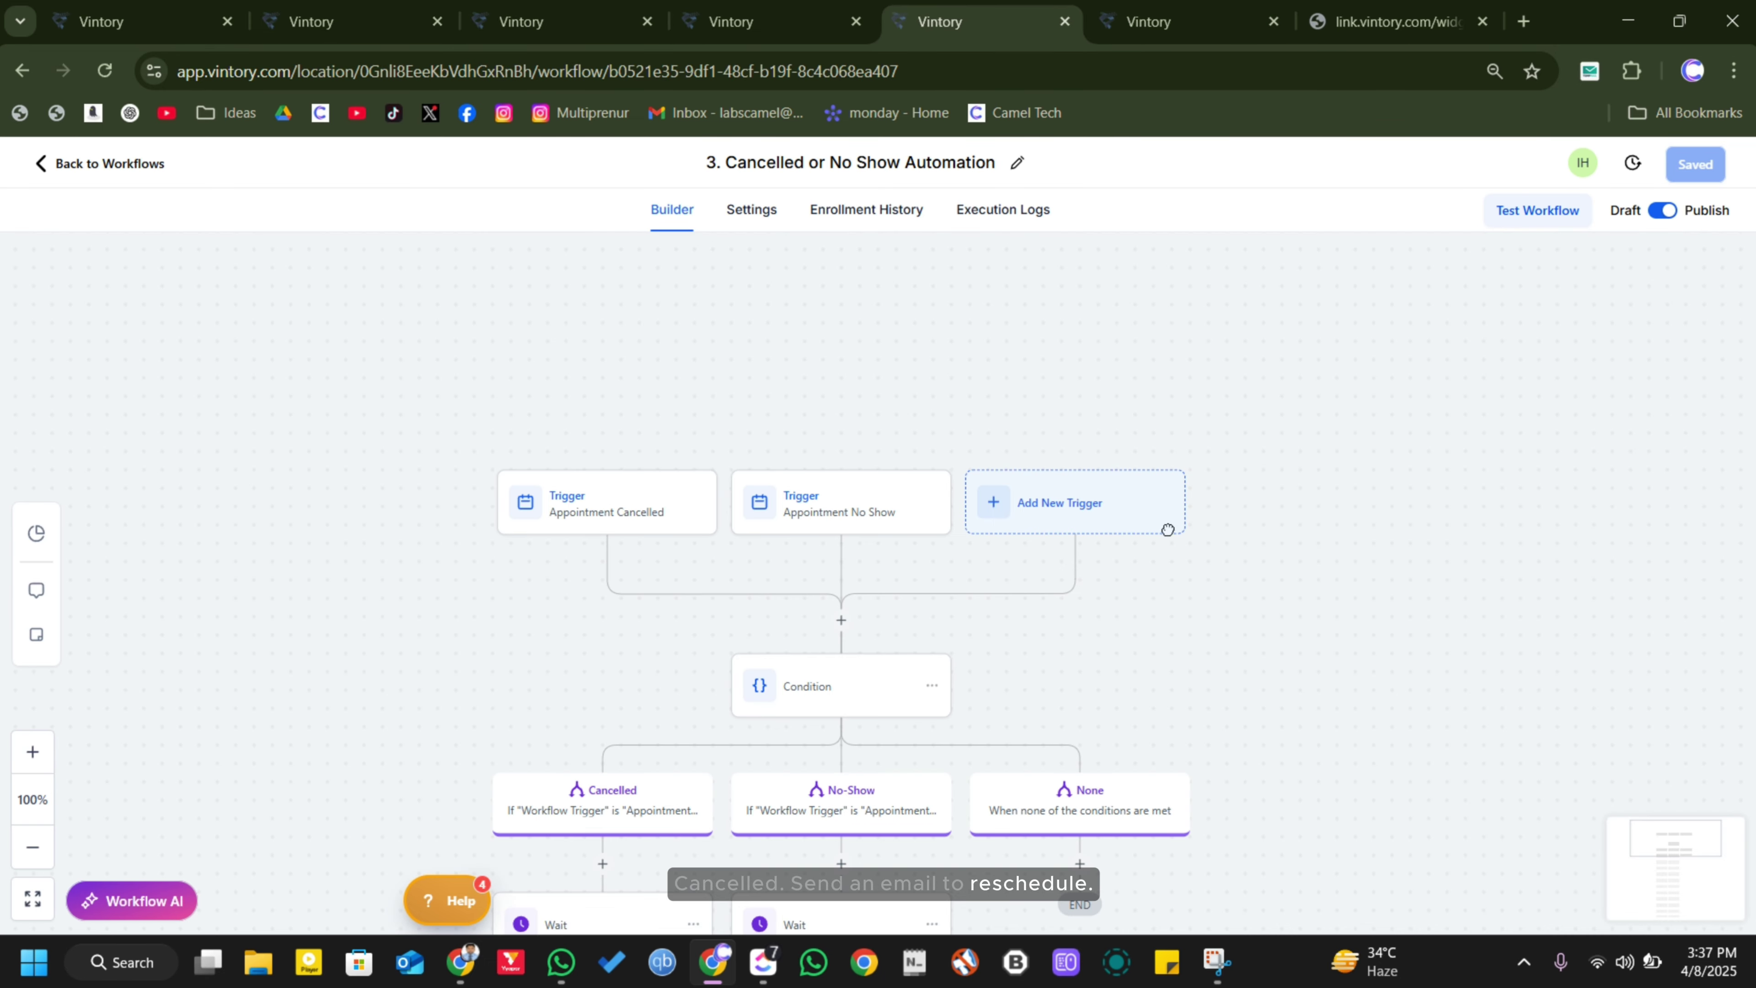
Inspect the Add Tag actions ending the Cancelled and No-Show branches, closing each without changes
scroll(799, 510, "down", 15)
scroll(579, 816, "down", 3)
left_click(570, 706)
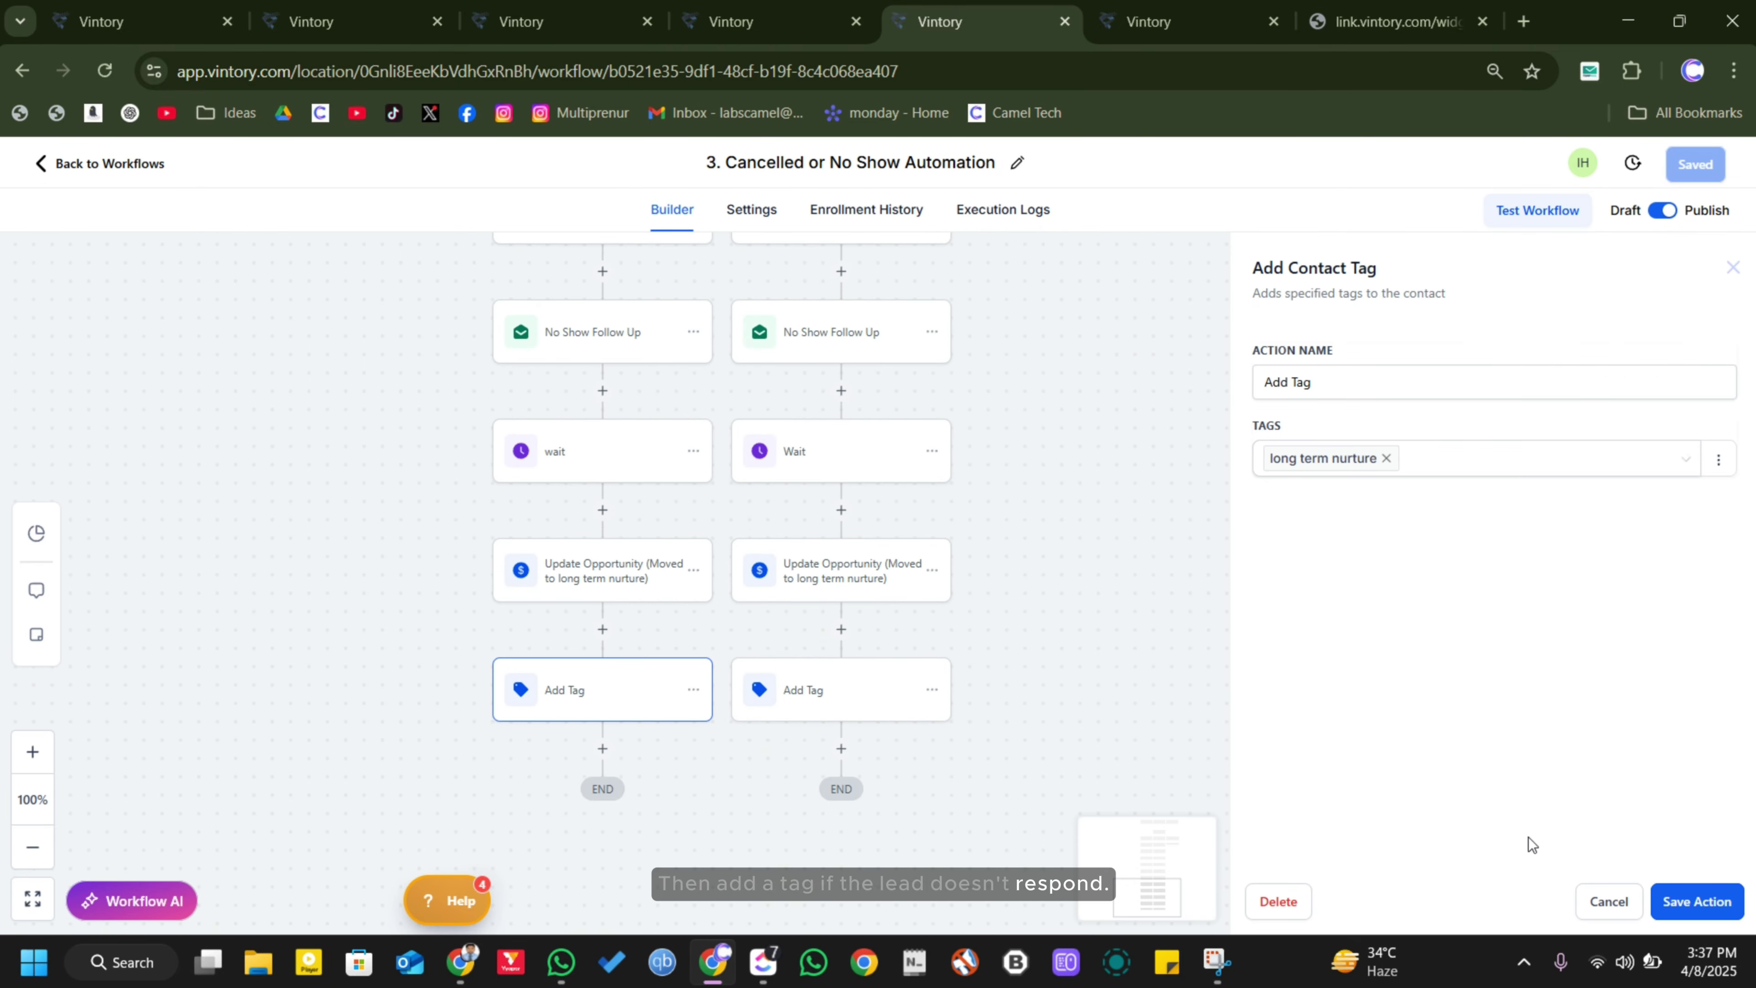
left_click(1617, 899)
left_click(855, 710)
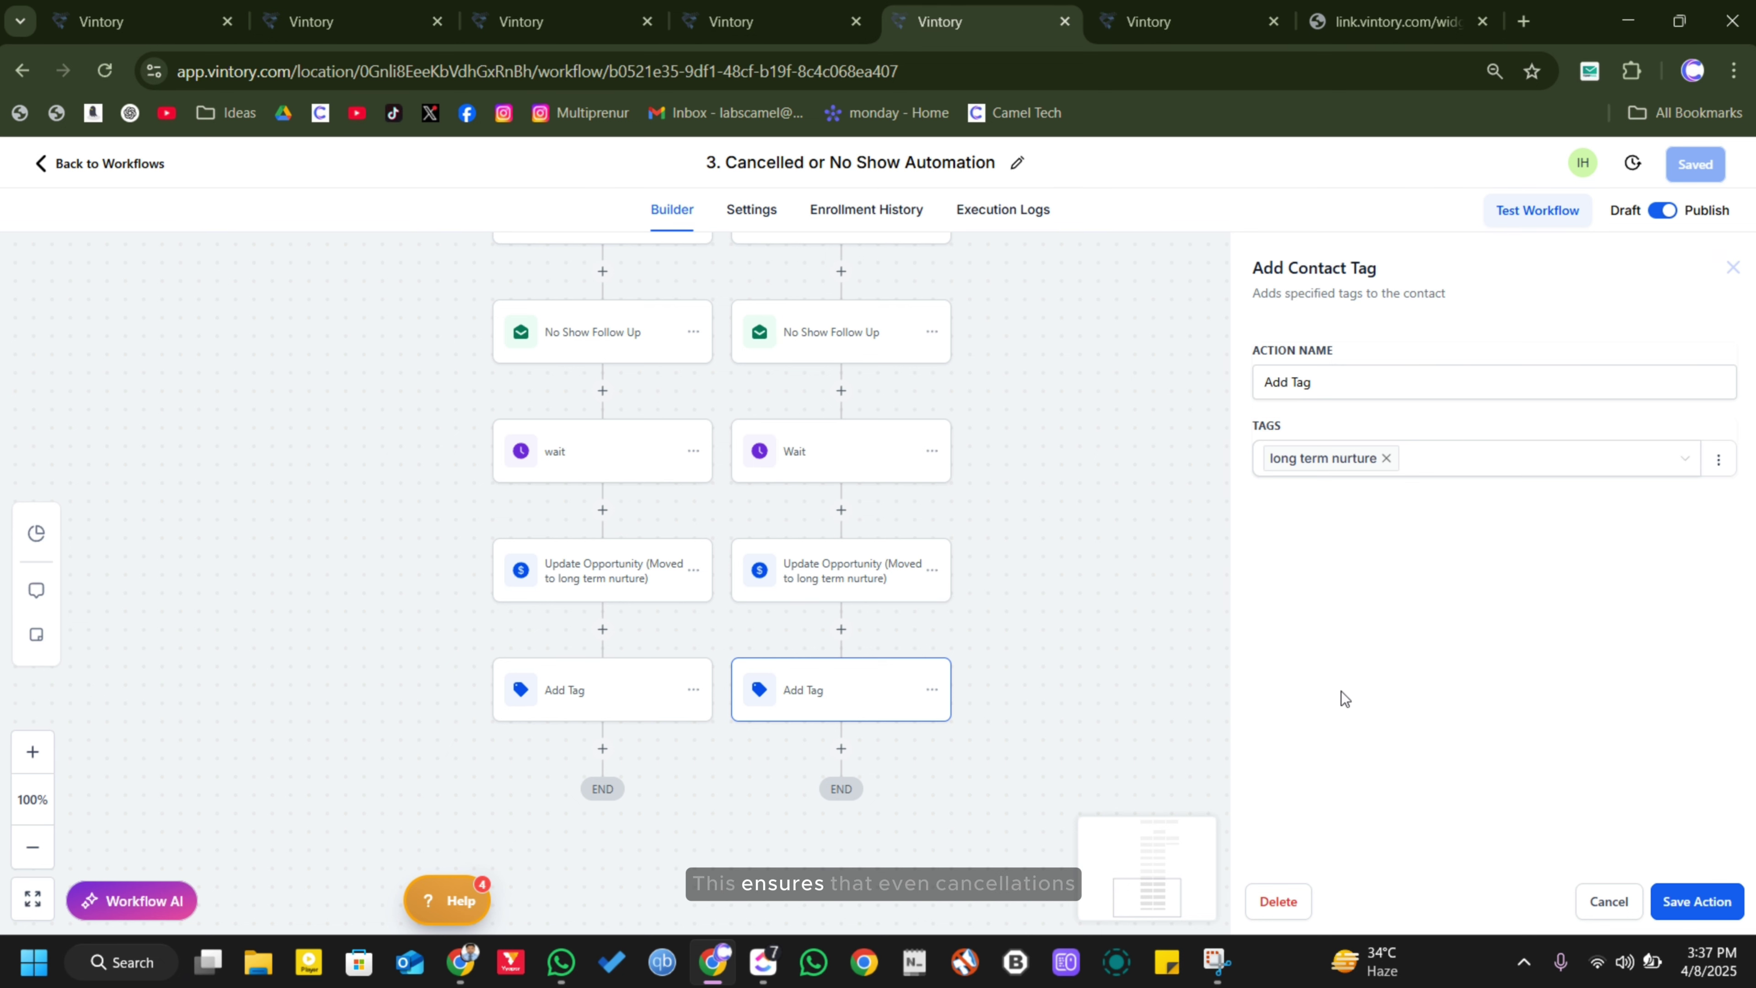
left_click(1607, 901)
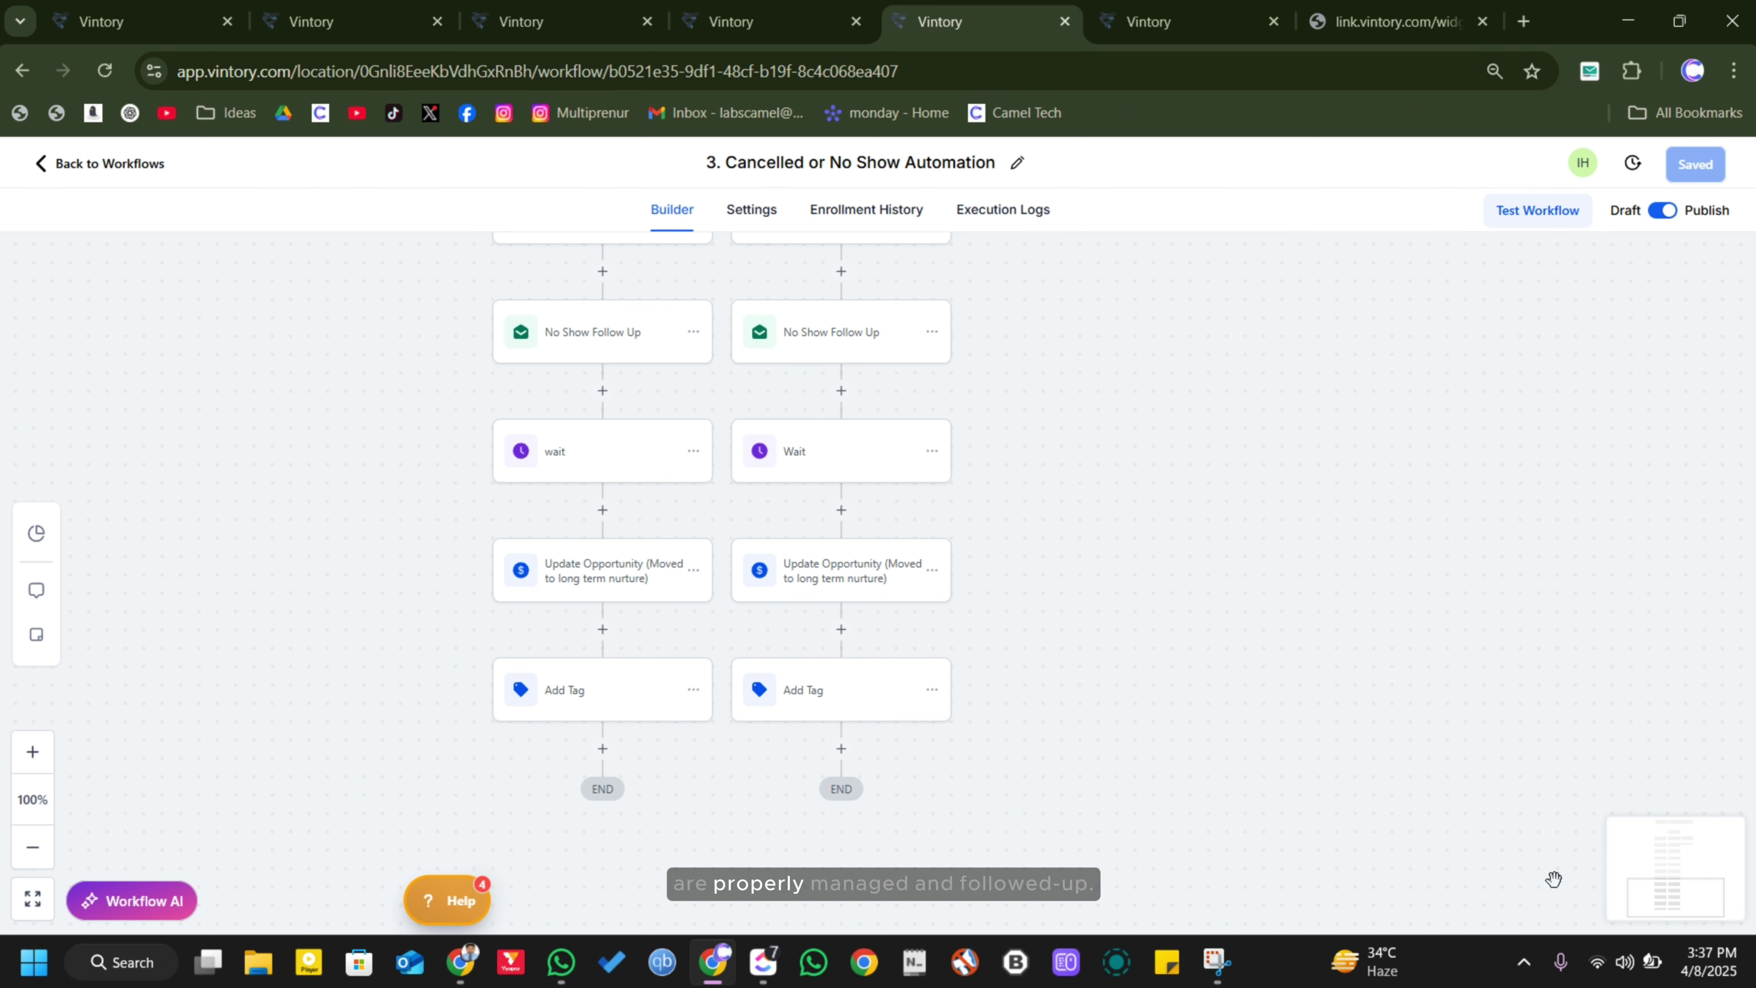
Open the State Opportunities workflow folder and view the Stale Opportunities: Long term nurture to Ghosted workflow
left_click(63, 172)
left_click(940, 22)
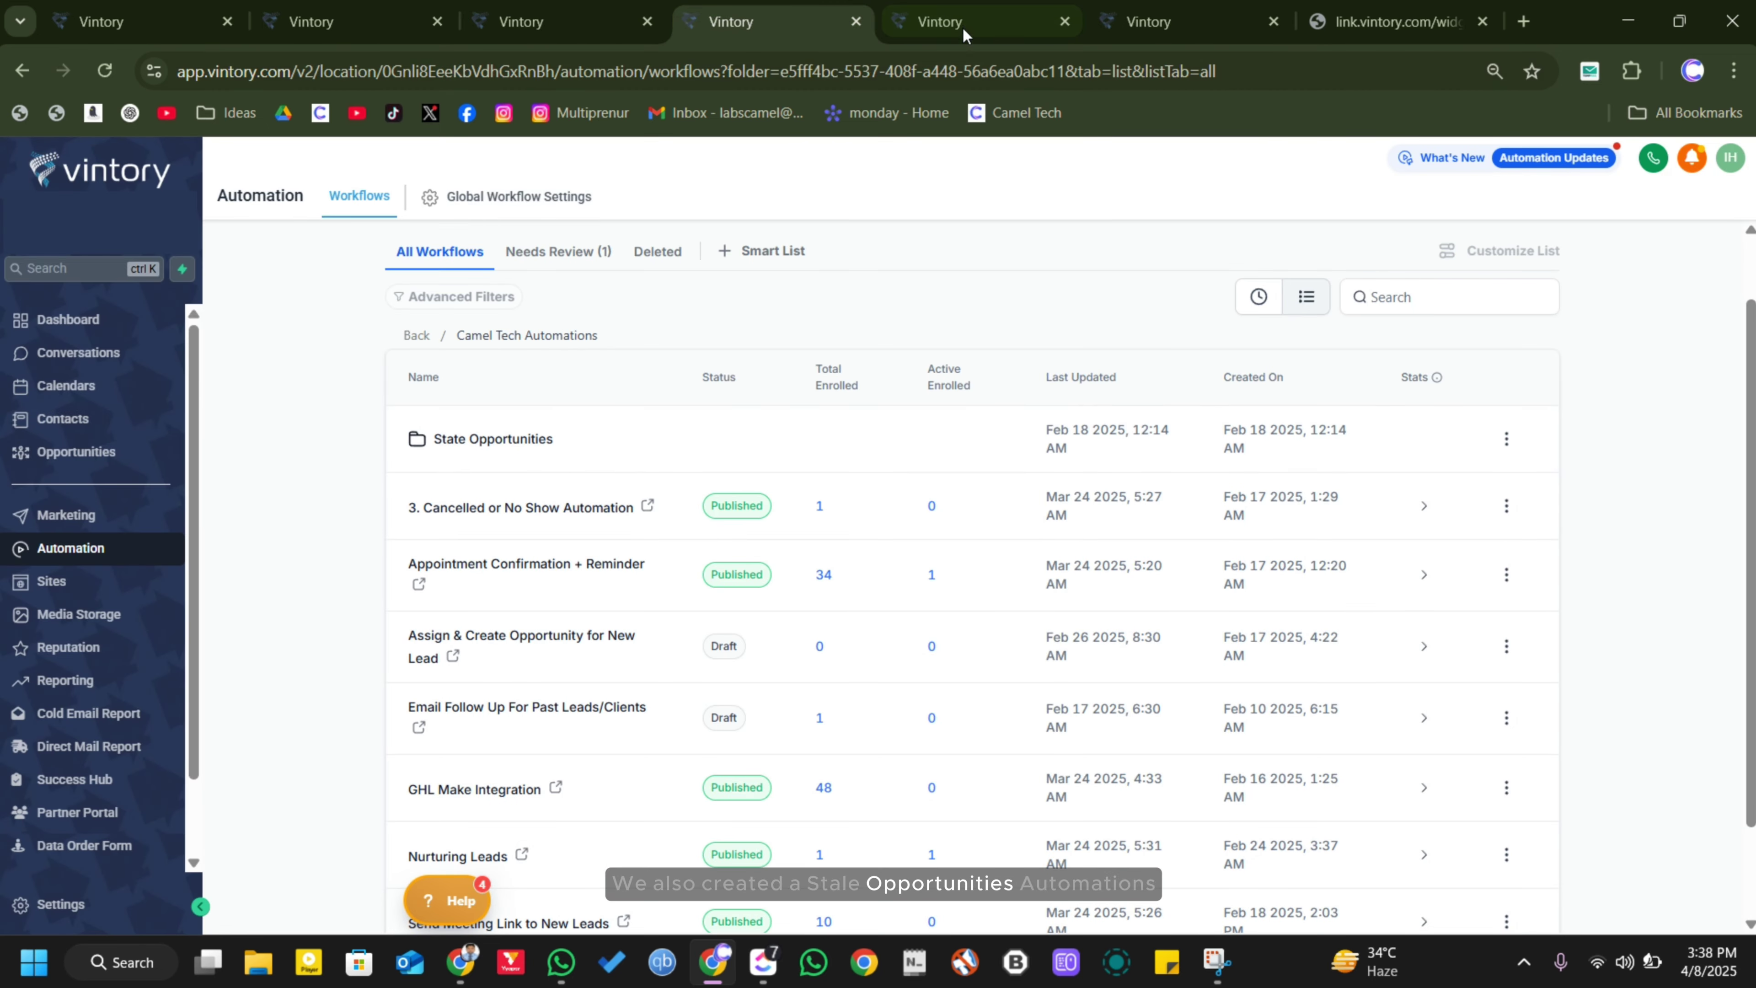
left_click(482, 519)
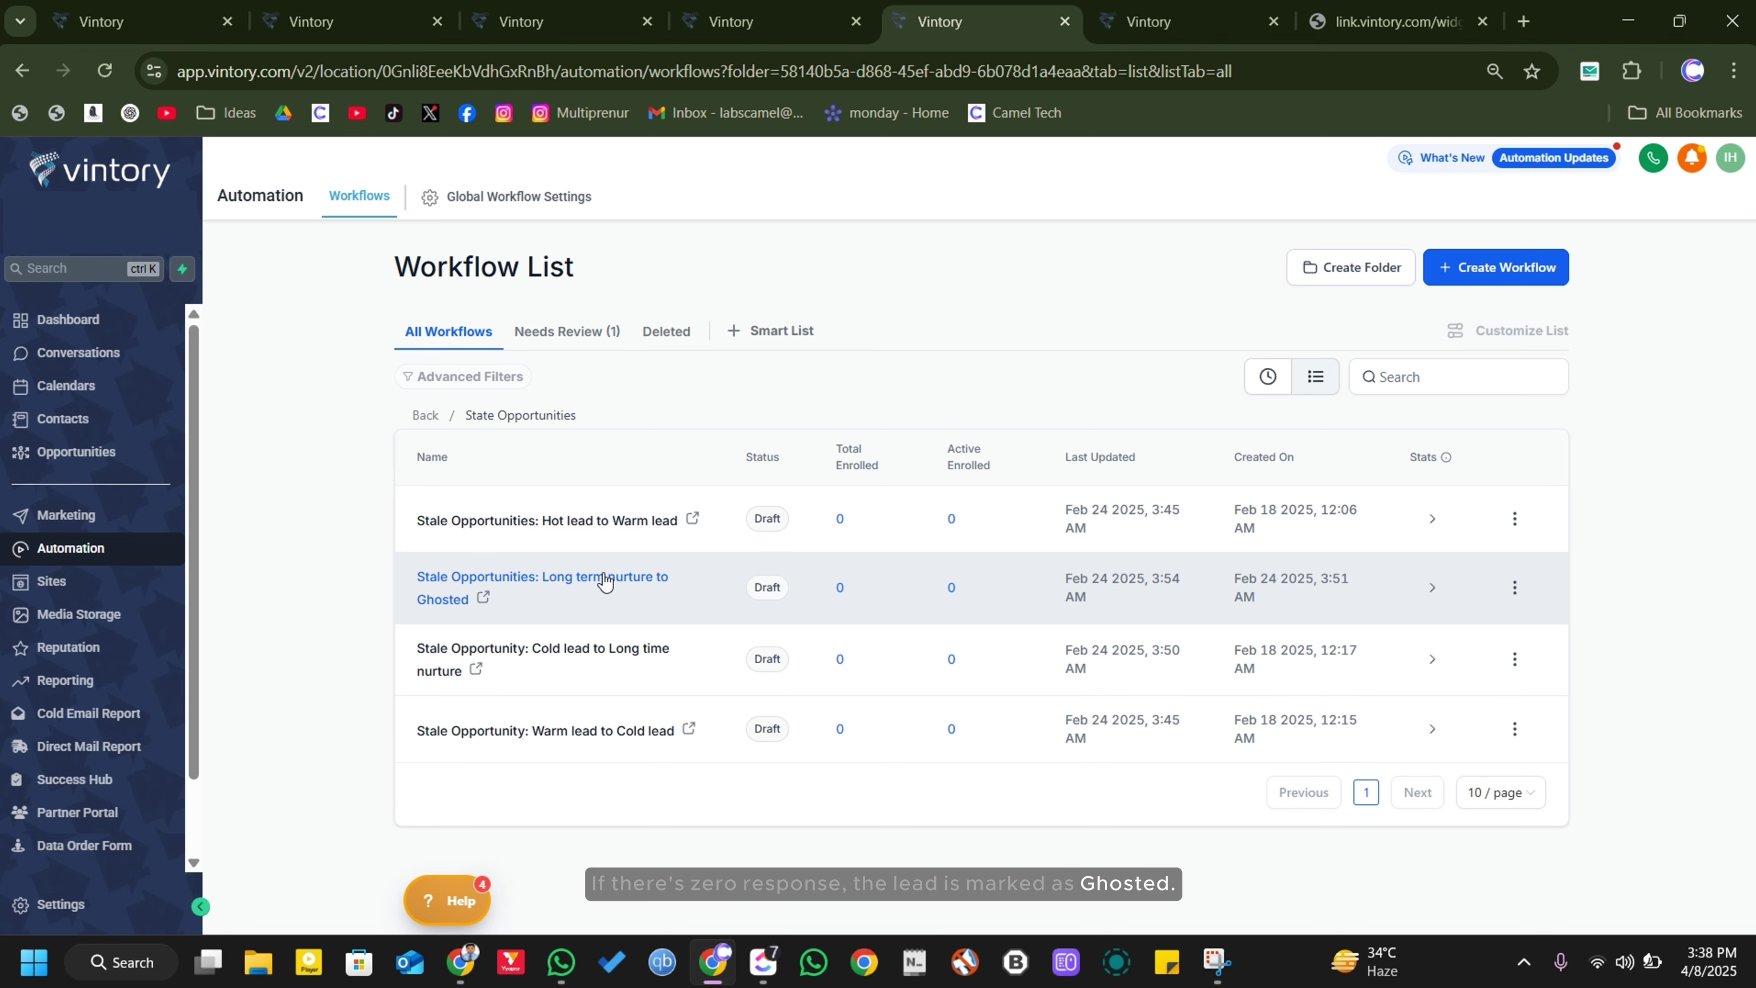
left_click(605, 581)
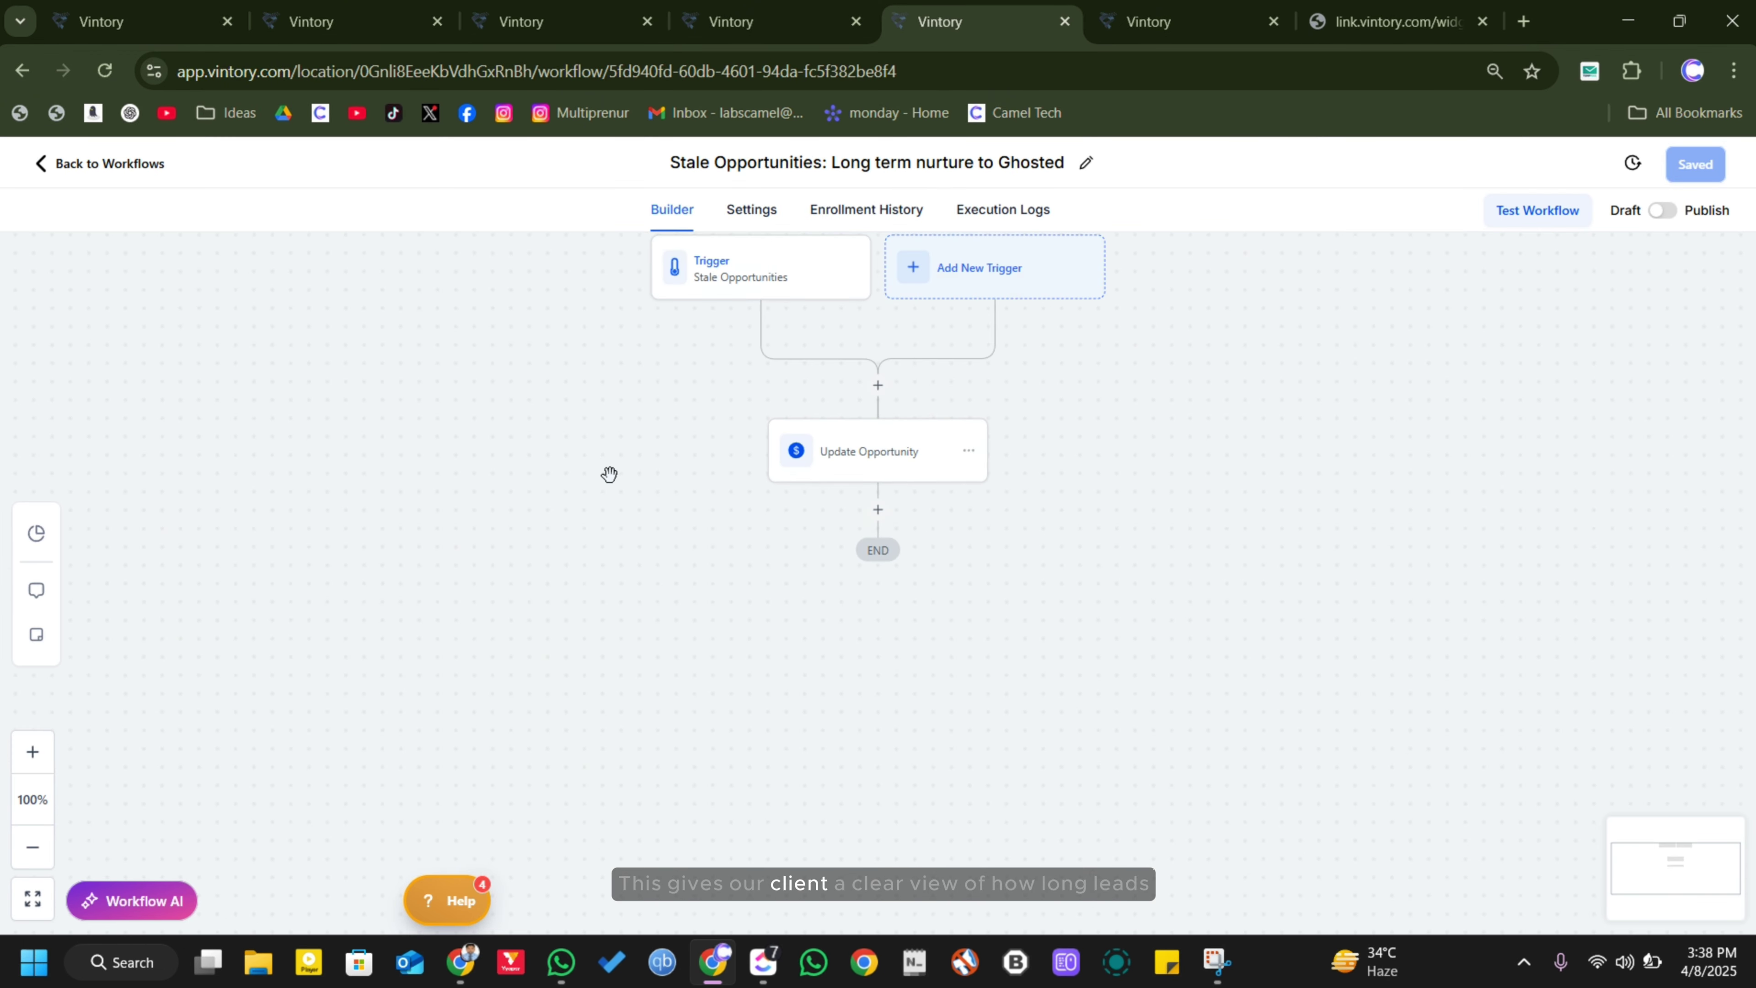
left_click_drag(608, 475, 583, 665)
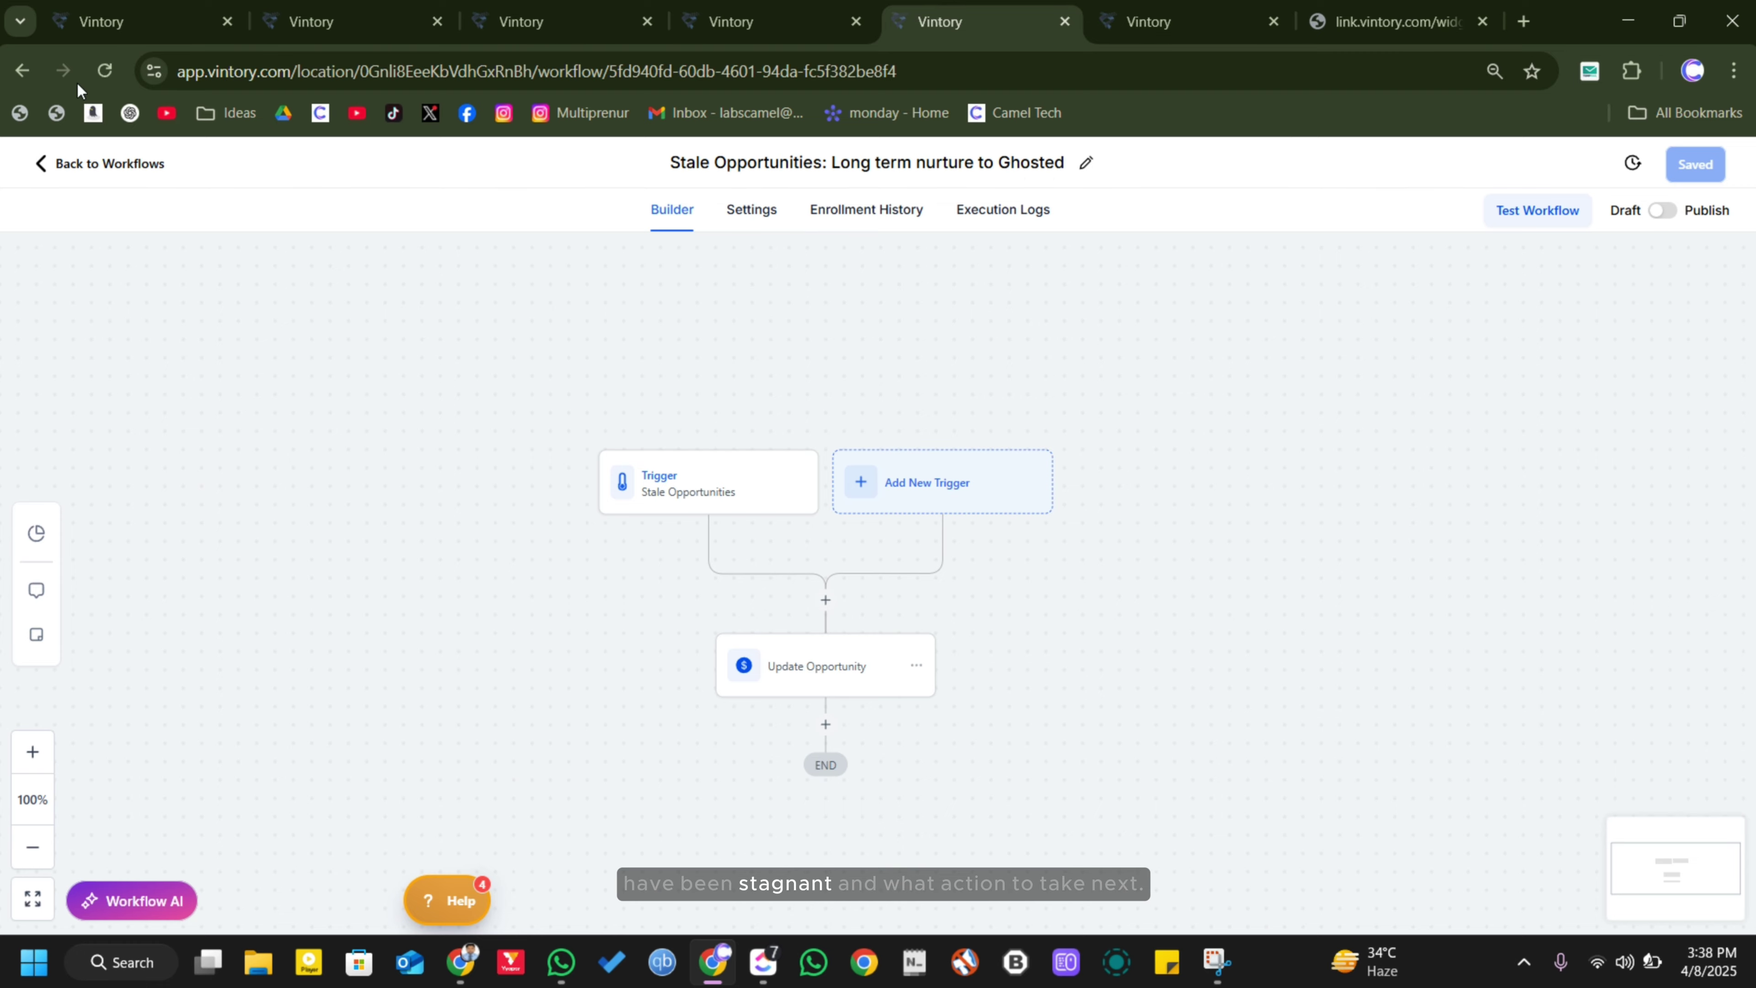
View the Stale Opportunity: Warm lead to Cold lead workflow, then leave the workflow list for the Vintory Dashboard
left_click(81, 166)
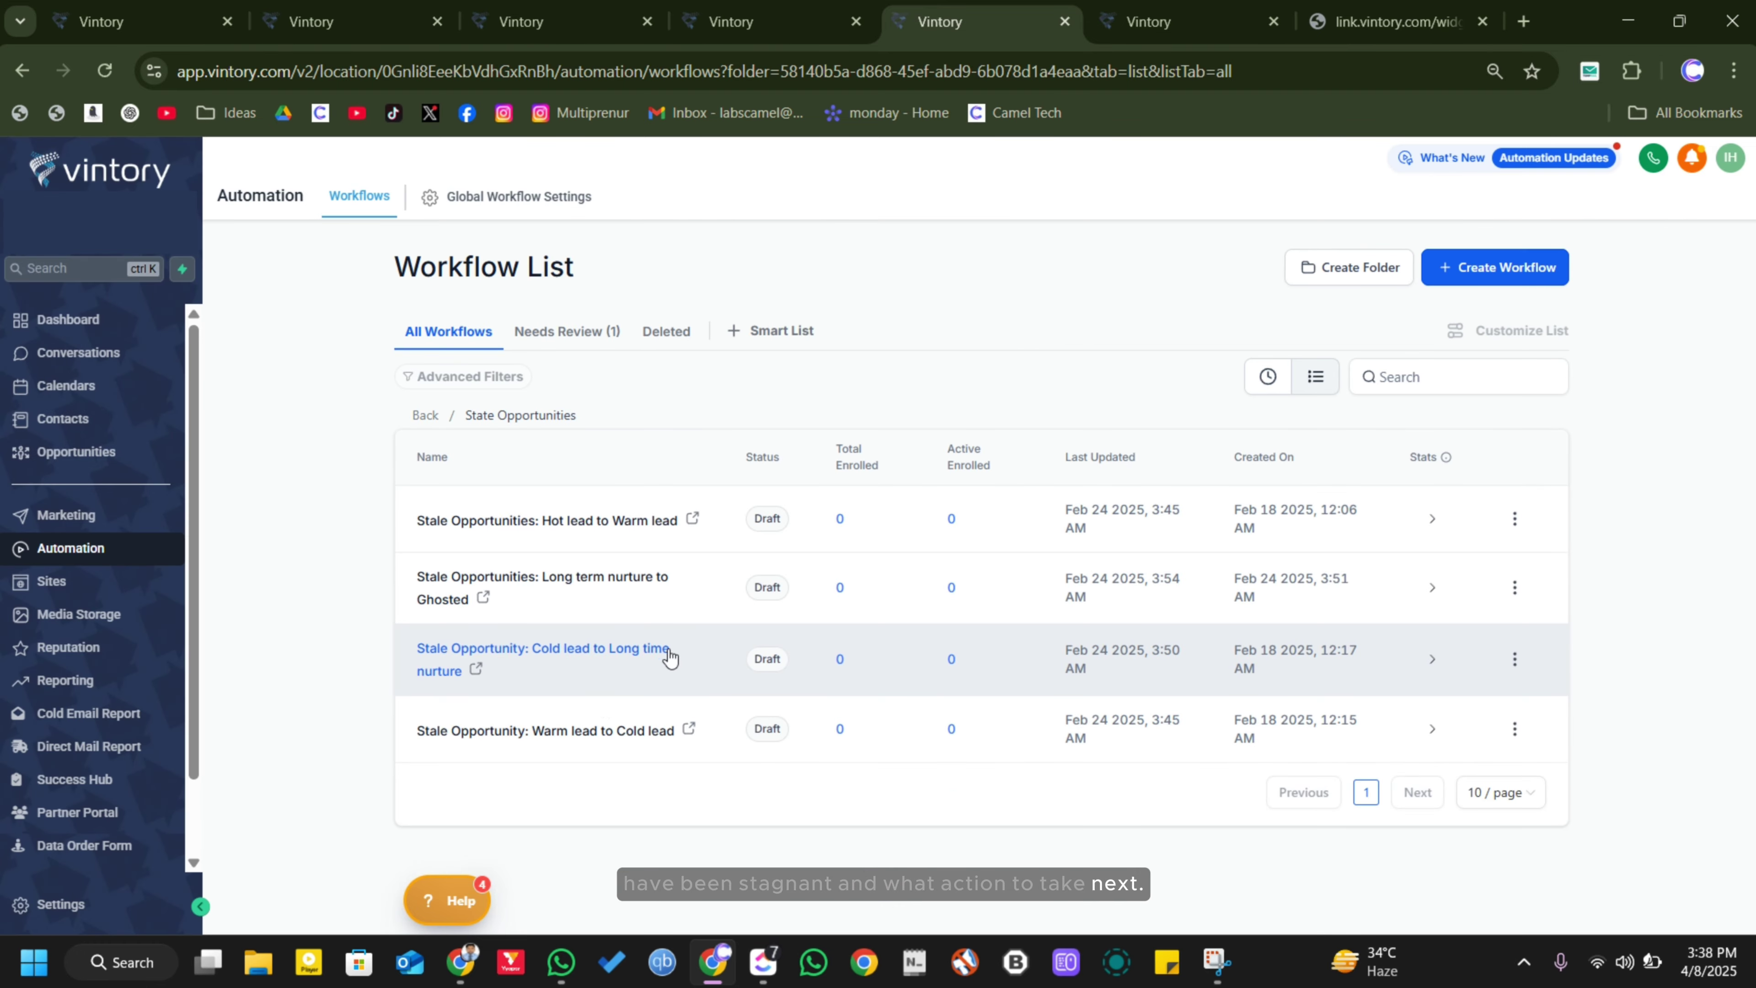
left_click(575, 733)
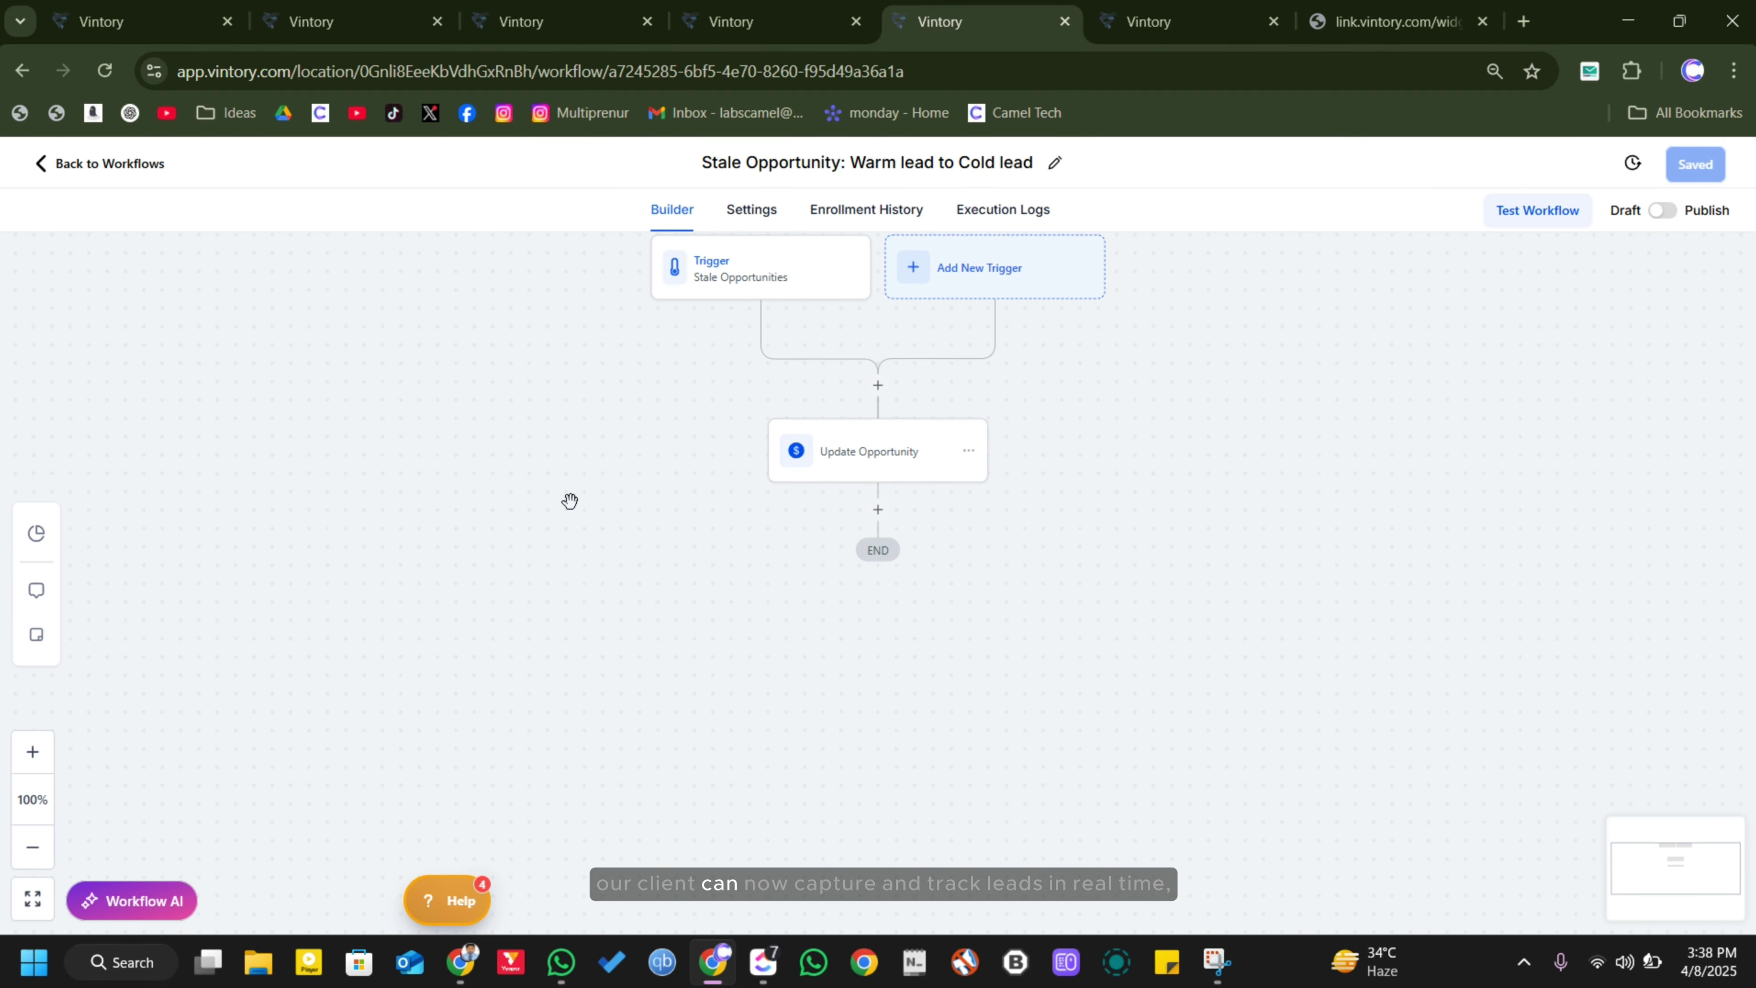
left_click(81, 171)
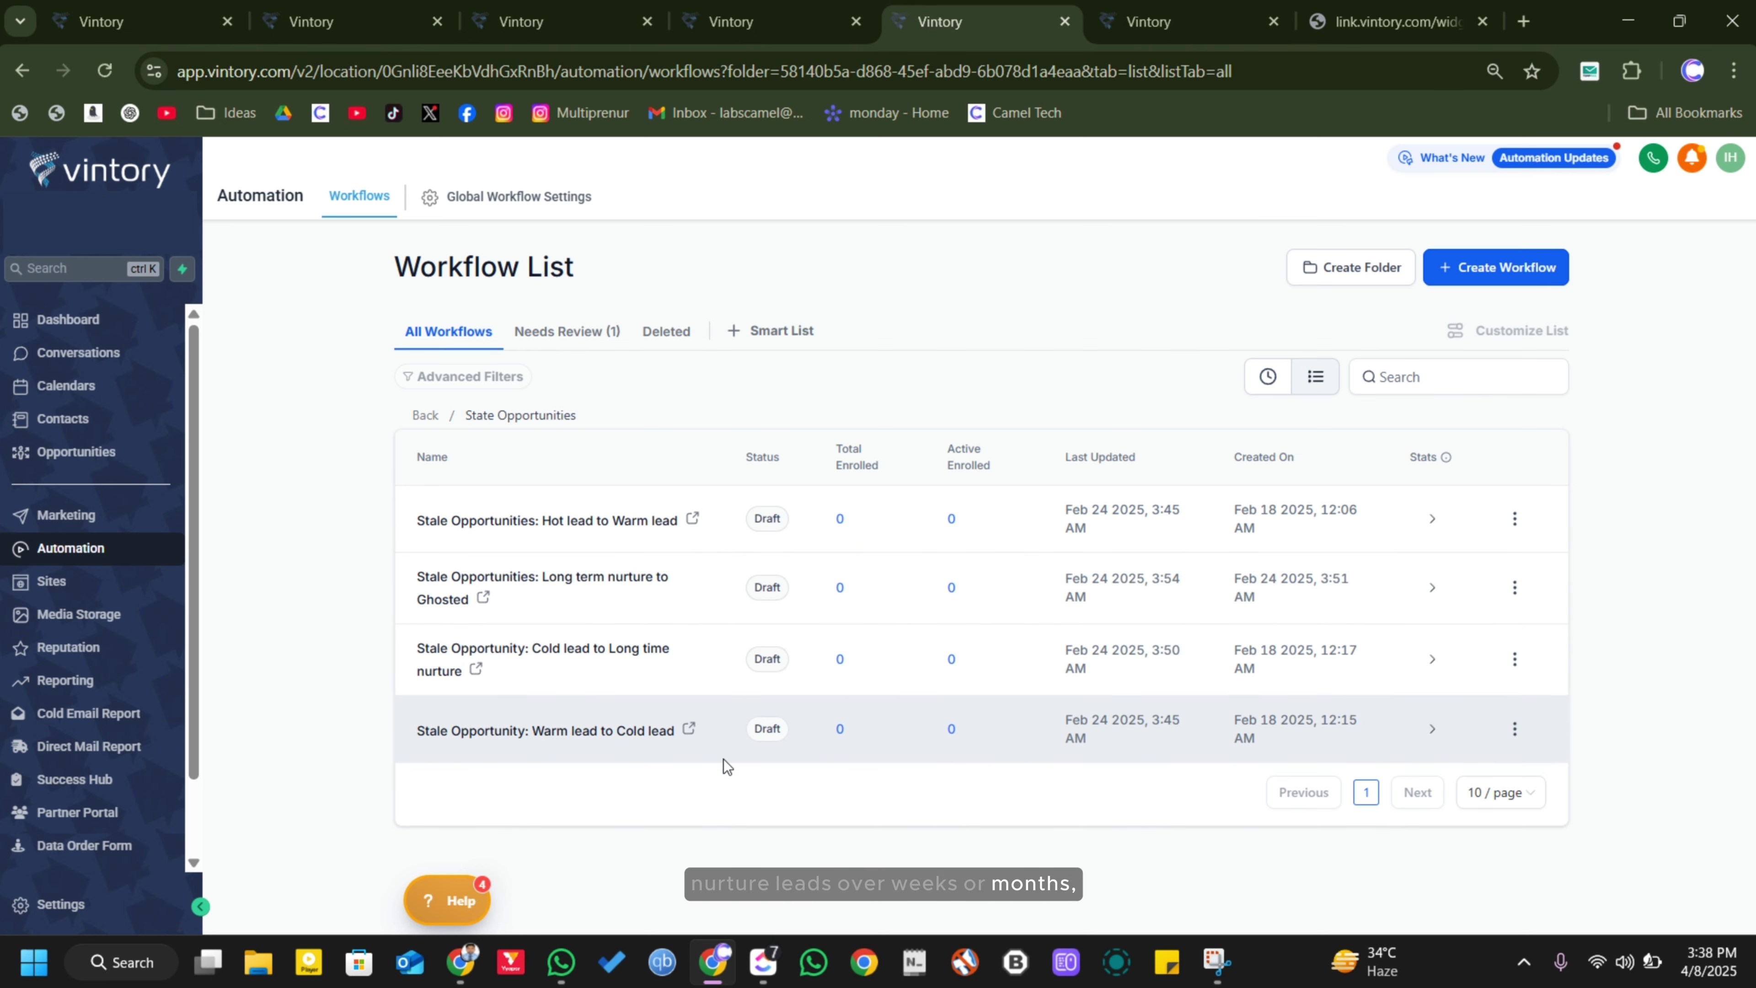
left_click(64, 322)
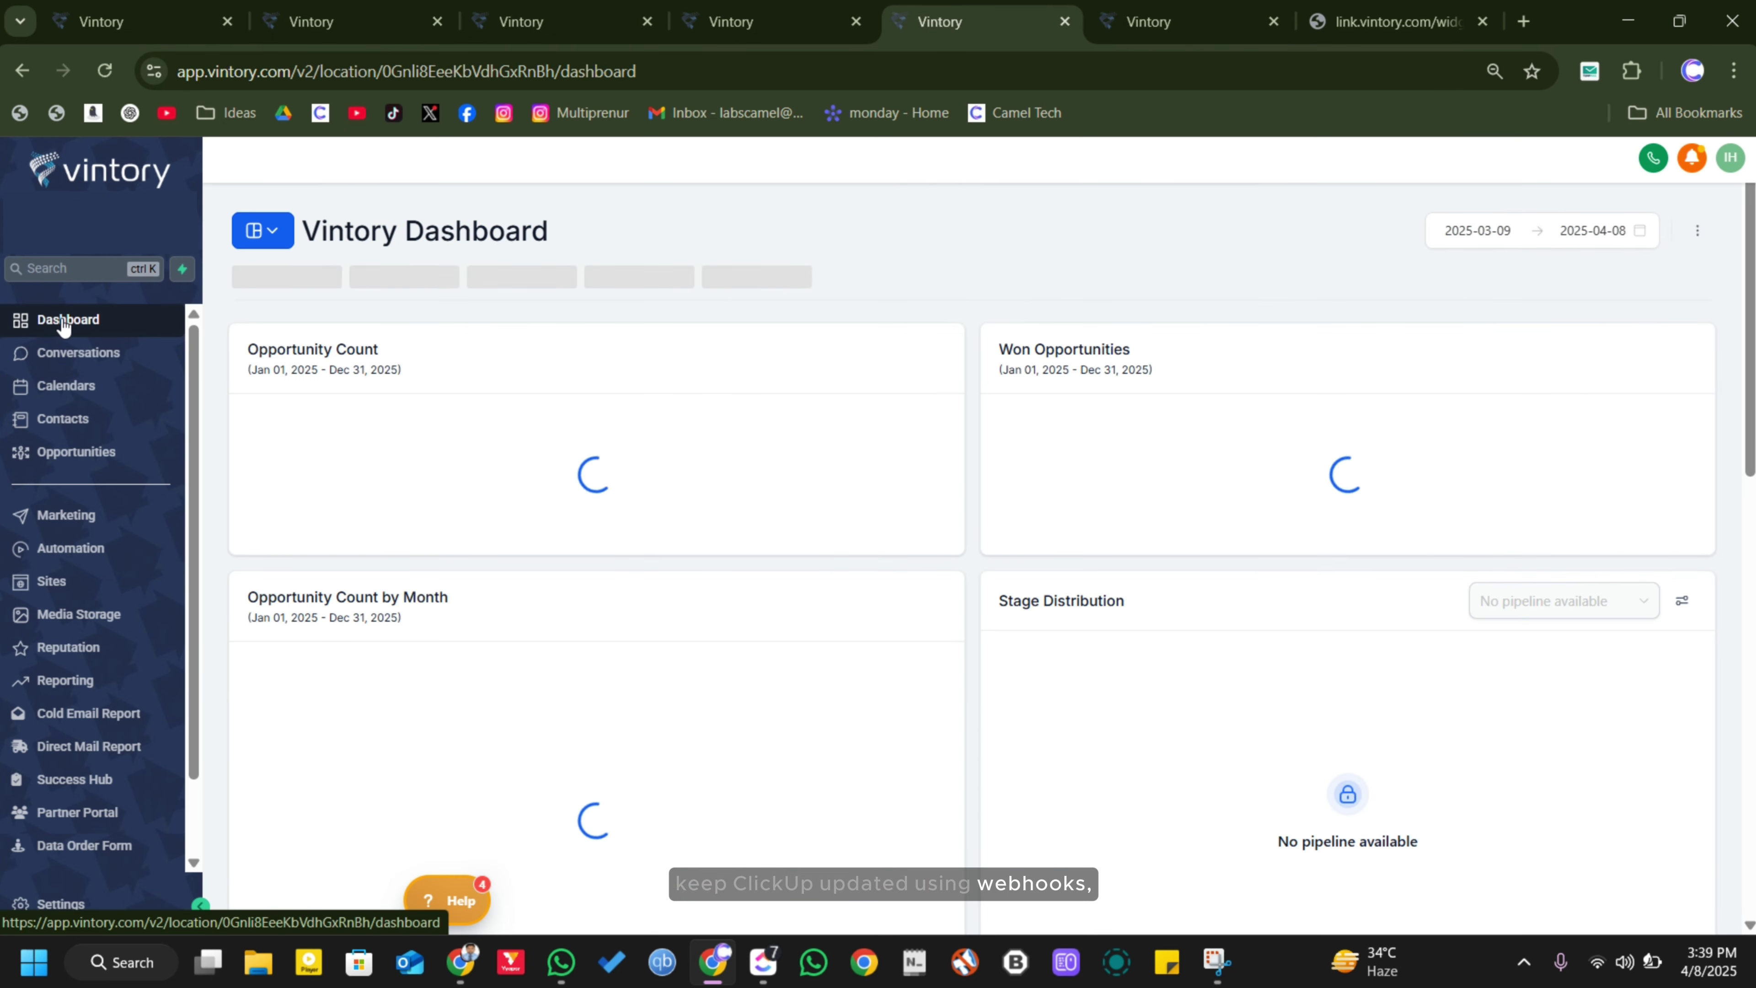